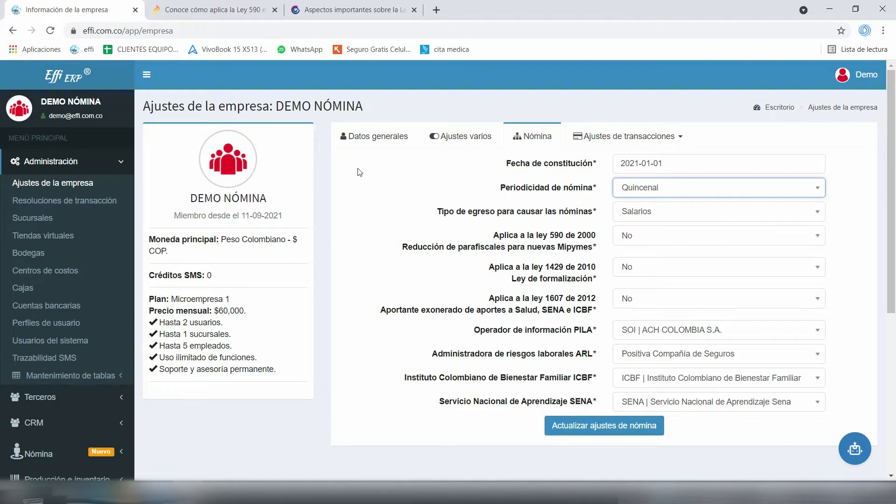
Highlight the Salarios payroll expense type setting, then bring up the company settings tab's context menu
{"action": "left_click_drag", "start_coordinate": [362, 172], "coordinate": [456, 175]}
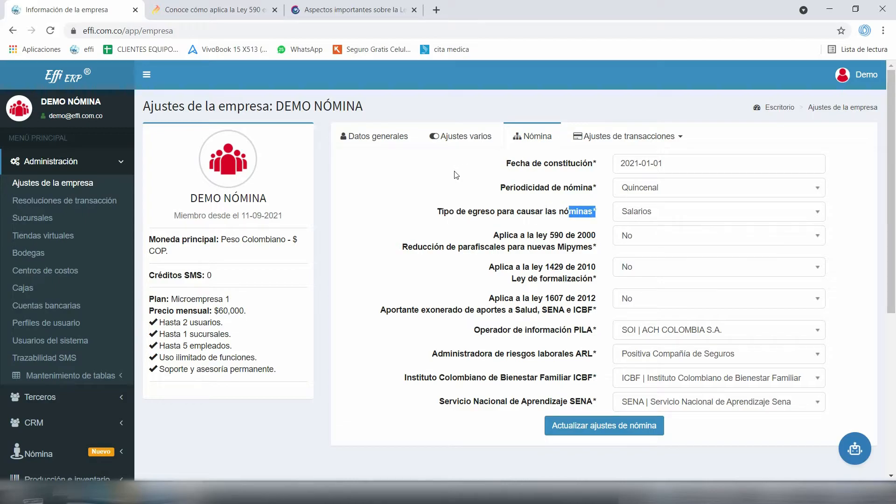
{"action": "left_click", "coordinate": [470, 169]}
{"action": "right_click", "coordinate": [103, 10]}
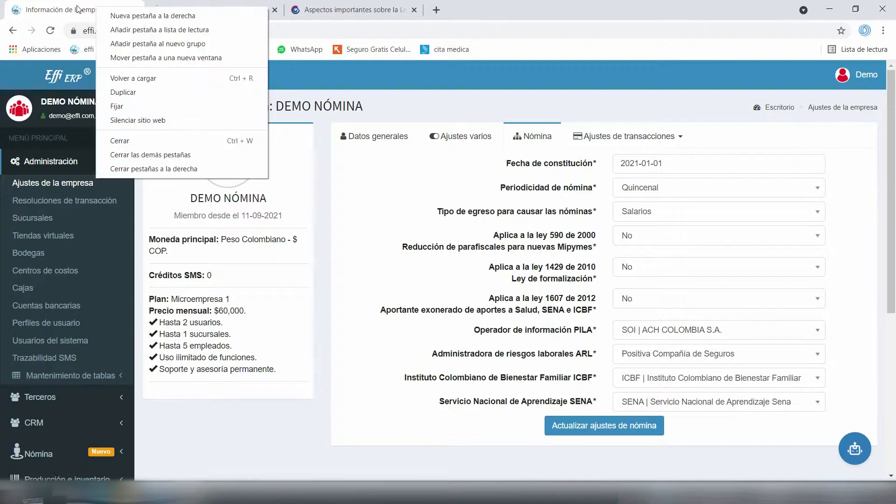
Duplicate the settings tab and open Mantenimiento de tablas > Tipos de egresos in it
{"action": "left_click", "coordinate": [111, 77]}
{"action": "scroll", "coordinate": [102, 127], "scroll_direction": "down", "scroll_amount": 1}
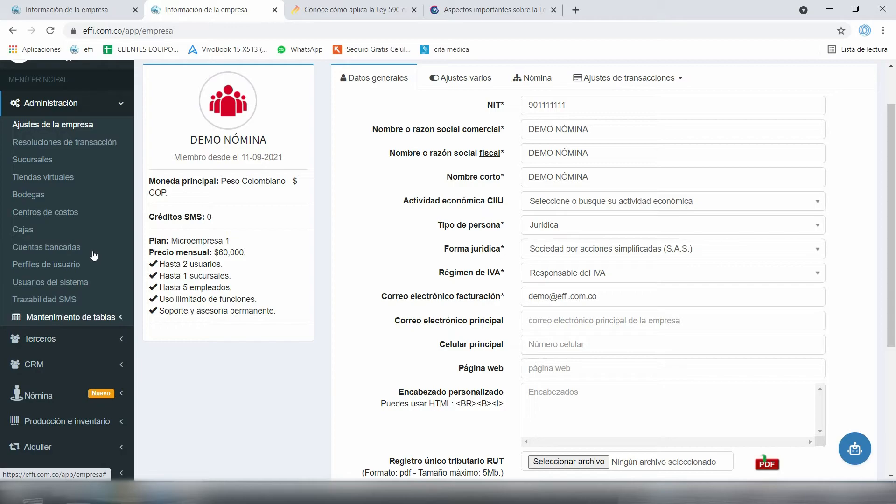
{"action": "left_click", "coordinate": [70, 317]}
{"action": "scroll", "coordinate": [90, 243], "scroll_direction": "down", "scroll_amount": 4}
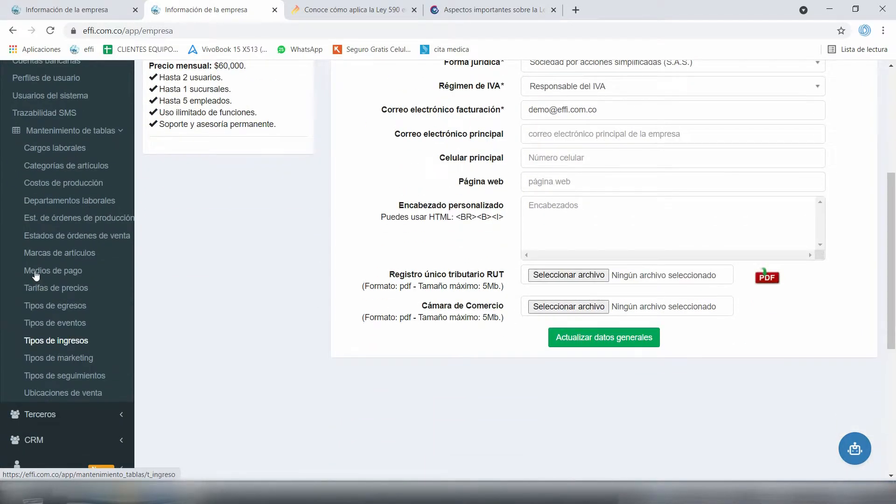
{"action": "left_click", "coordinate": [66, 305]}
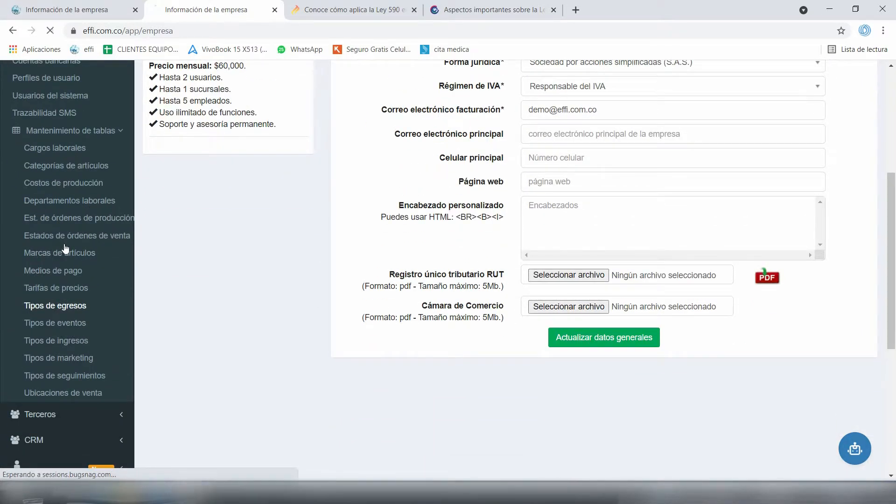
Point out the Salarios expense type, start a new one with Crear, and return to Información de la empresa
{"action": "left_click_drag", "start_coordinate": [287, 279], "coordinate": [318, 278]}
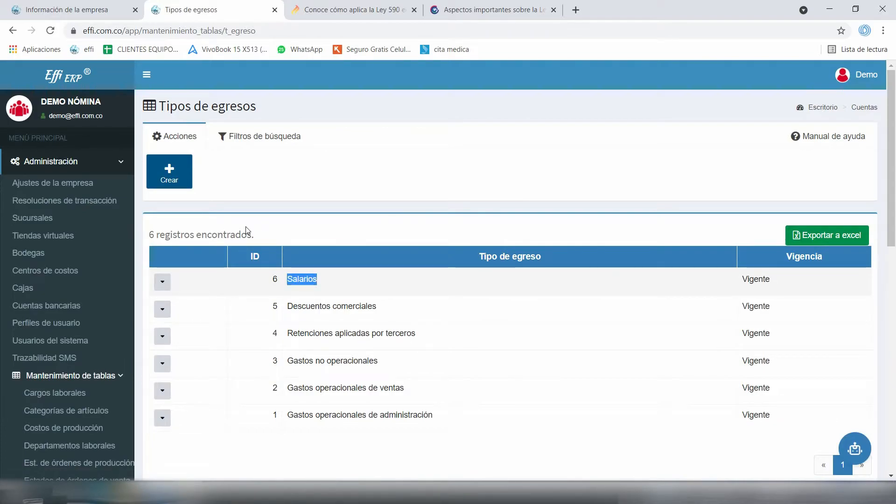
{"action": "left_click", "coordinate": [258, 223]}
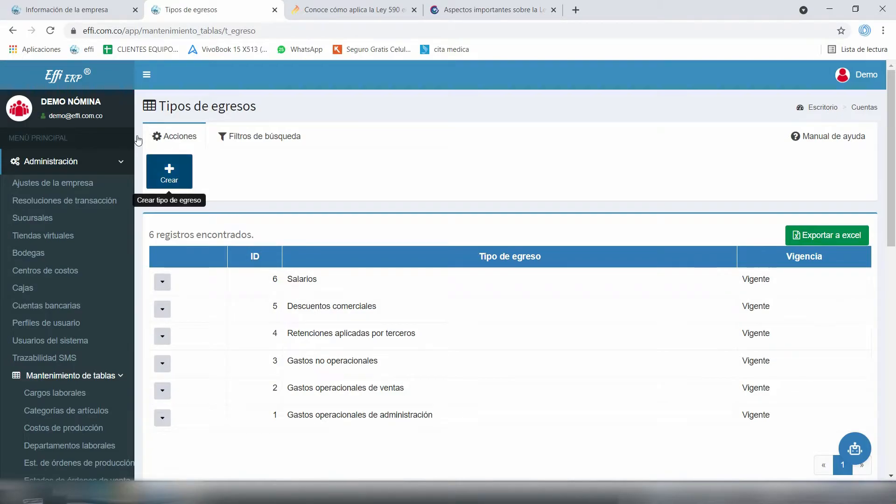
{"action": "left_click", "coordinate": [169, 172]}
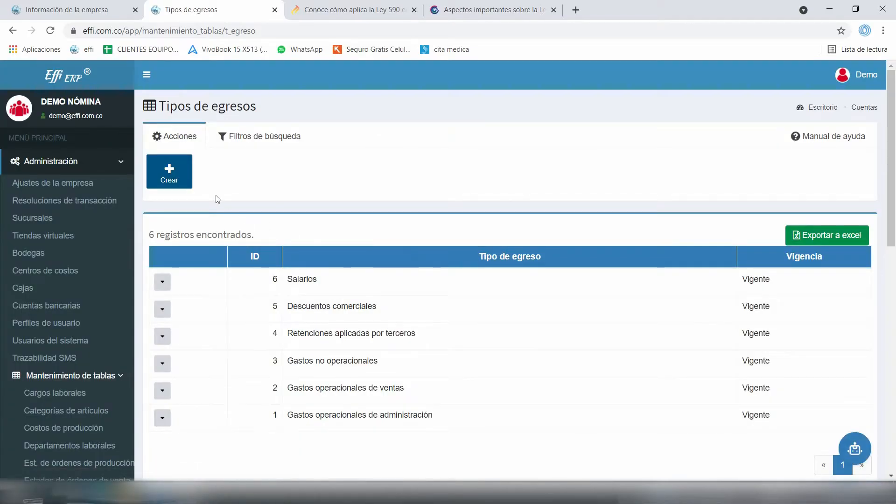
{"action": "left_click", "coordinate": [87, 9]}
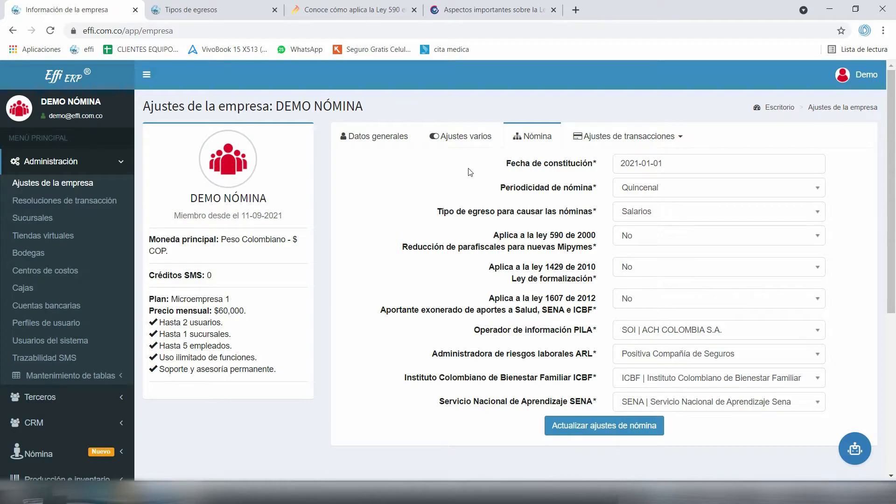
{"action": "left_click_drag", "start_coordinate": [598, 211], "coordinate": [505, 211]}
{"action": "left_click", "coordinate": [514, 211]}
{"action": "left_click", "coordinate": [622, 211]}
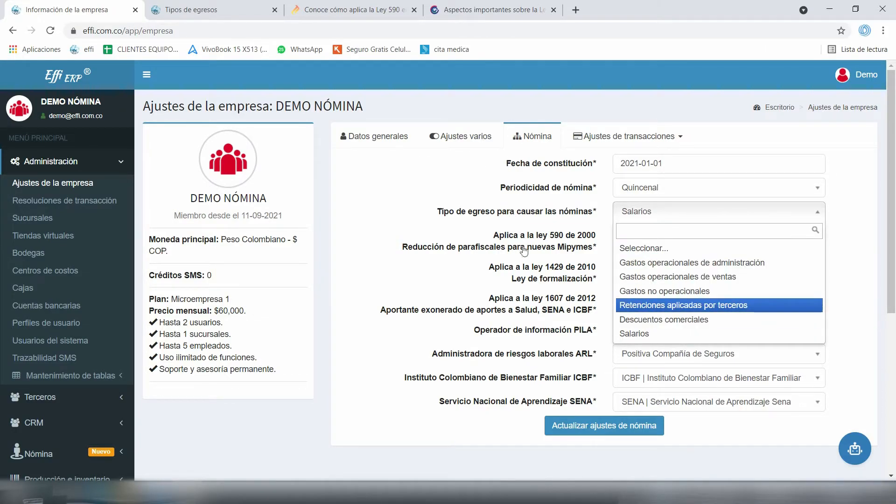
{"action": "left_click", "coordinate": [513, 272]}
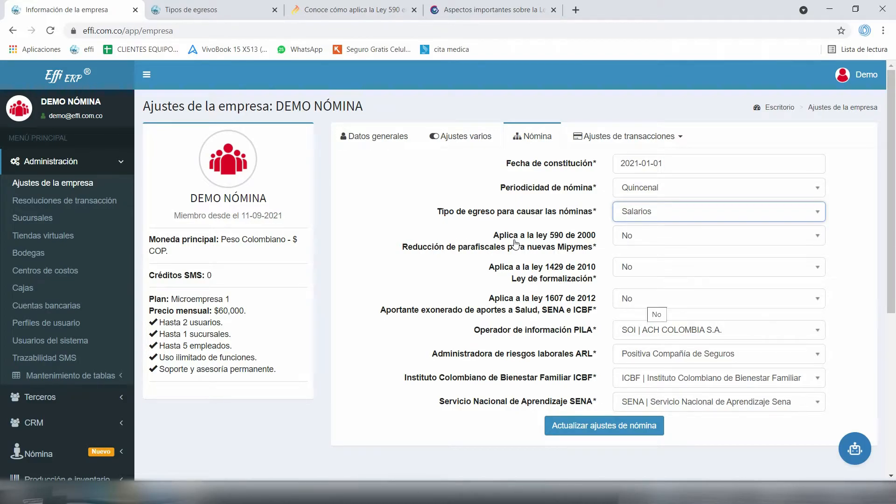
{"action": "scroll", "coordinate": [516, 243], "scroll_direction": "down", "scroll_amount": 1}
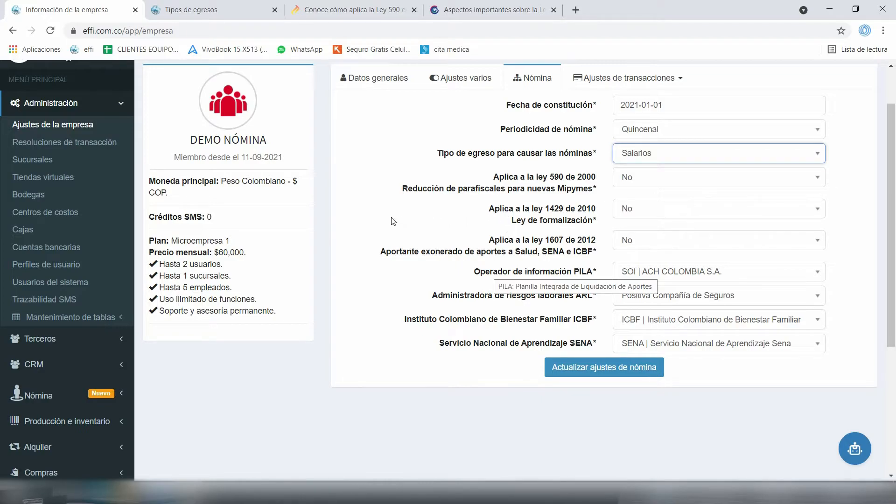
{"action": "left_click_drag", "start_coordinate": [485, 271], "coordinate": [532, 271]}
{"action": "left_click", "coordinate": [477, 223]}
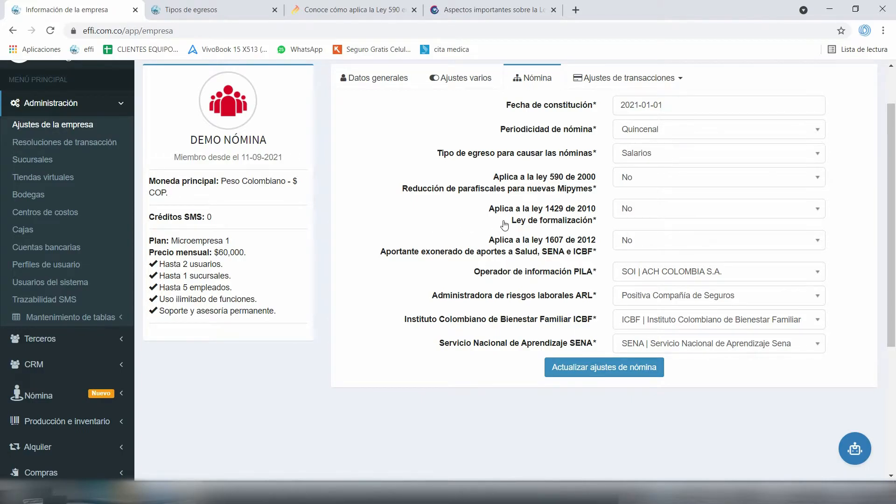
{"action": "key", "text": "Return"}
{"action": "key", "text": "Down"}
{"action": "key", "text": "Down"}
{"action": "key", "text": "Down"}
{"action": "key", "text": "Down"}
{"action": "key", "text": "Down"}
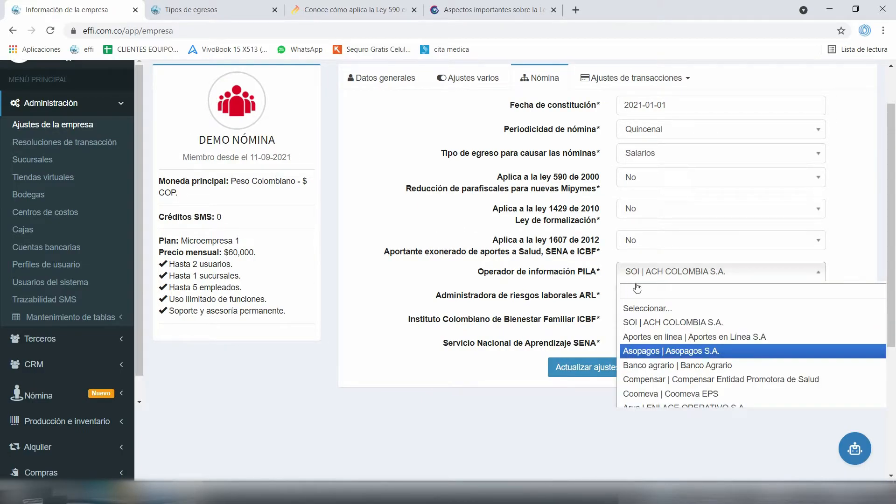
{"action": "key", "text": "Up"}
{"action": "key", "text": "Down"}
{"action": "key", "text": "Up"}
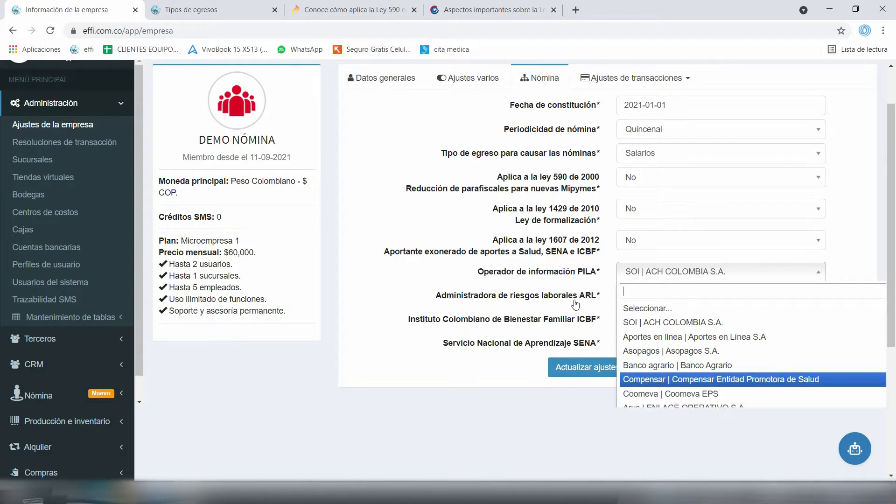
{"action": "key", "text": "Up"}
{"action": "key", "text": "Up"}
{"action": "key", "text": "Up"}
{"action": "key", "text": "Up"}
{"action": "key", "text": "Down"}
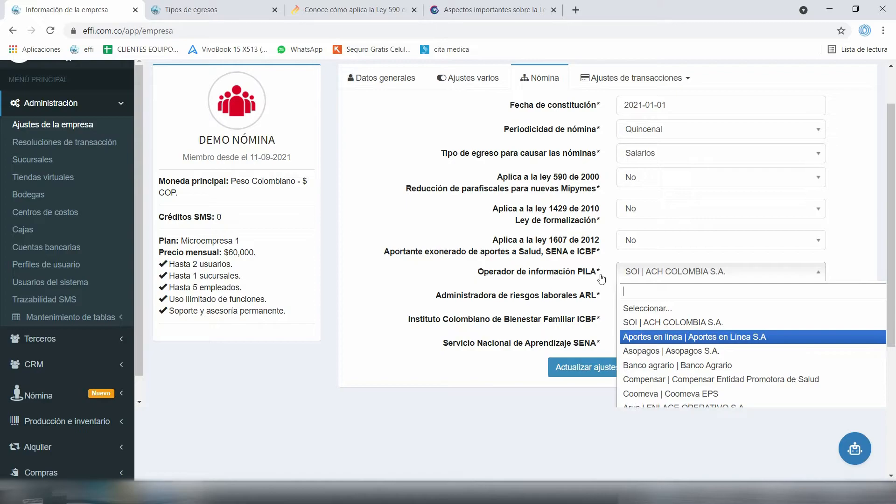
{"action": "key", "text": "Down"}
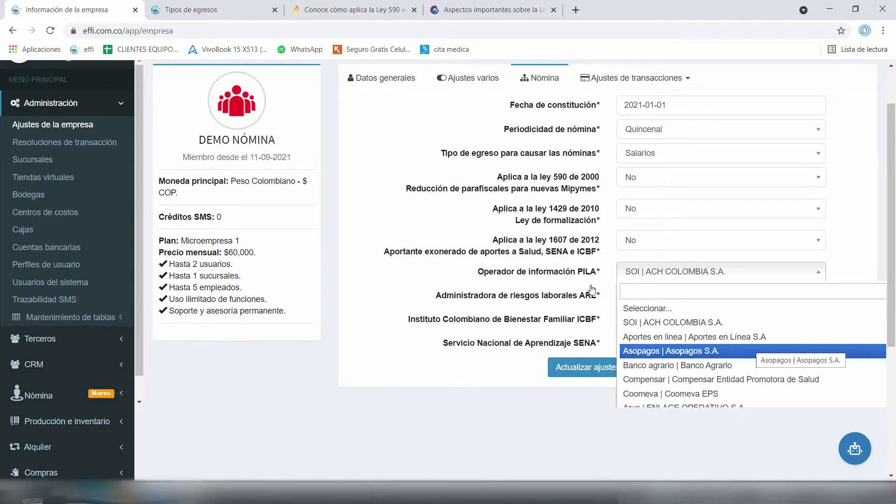
{"action": "key", "text": "Down"}
{"action": "key", "text": "Down"}
{"action": "key", "text": "Down"}
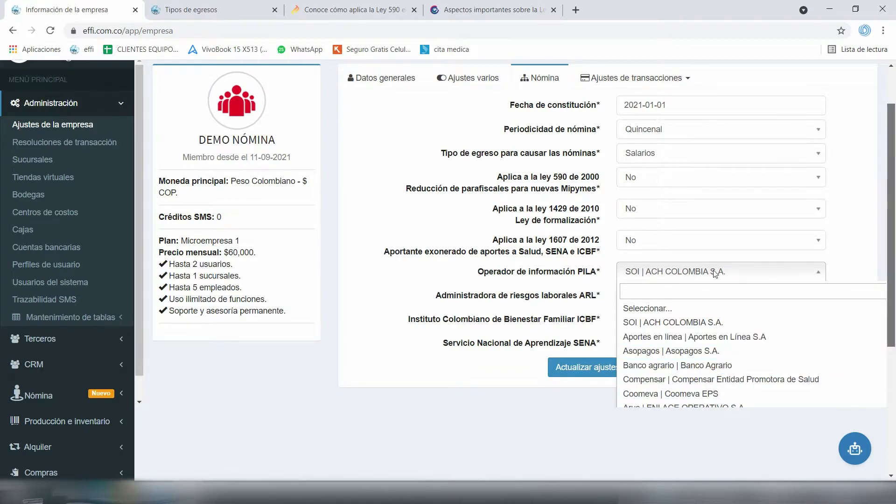
{"action": "scroll", "coordinate": [590, 271], "scroll_direction": "down", "scroll_amount": 1}
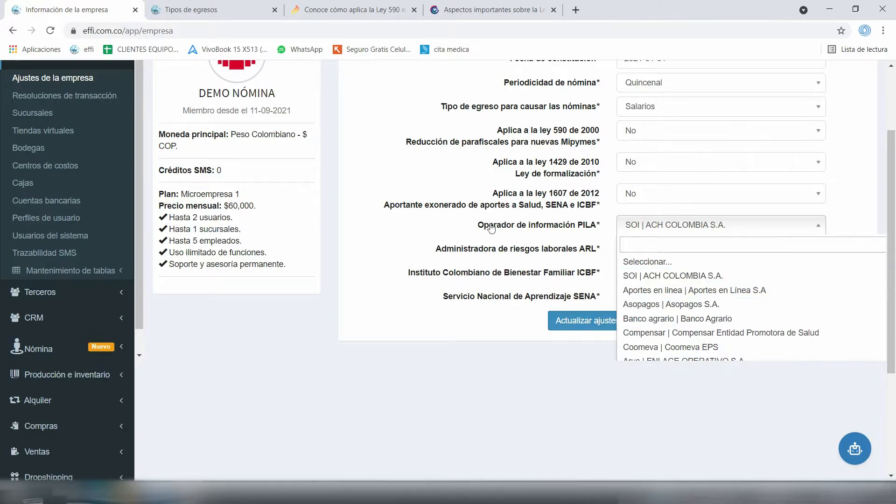
{"action": "scroll", "coordinate": [513, 261], "scroll_direction": "up", "scroll_amount": 1}
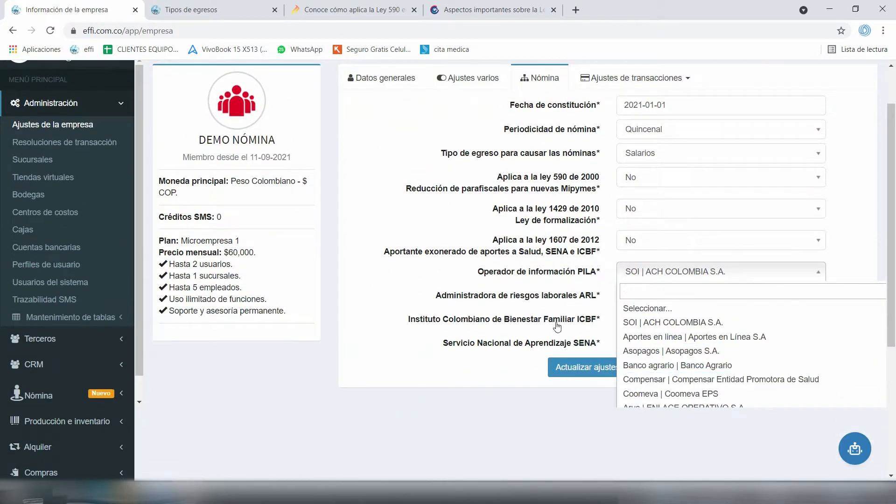
{"action": "key", "text": "Down"}
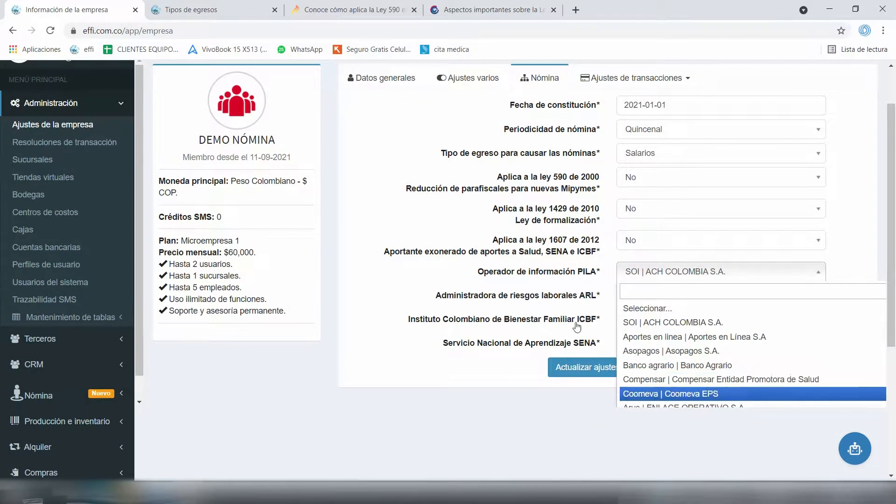
{"action": "scroll", "coordinate": [578, 327], "scroll_direction": "down", "scroll_amount": 3}
{"action": "scroll", "coordinate": [560, 318], "scroll_direction": "up", "scroll_amount": 5}
{"action": "key", "text": "Down"}
{"action": "key", "text": "Down"}
{"action": "key", "text": "Down"}
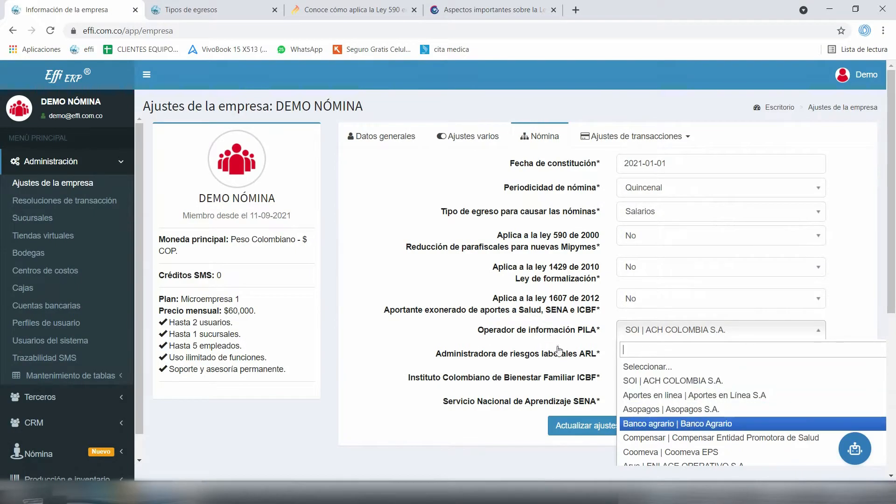
{"action": "scroll", "coordinate": [559, 344], "scroll_direction": "down", "scroll_amount": 2}
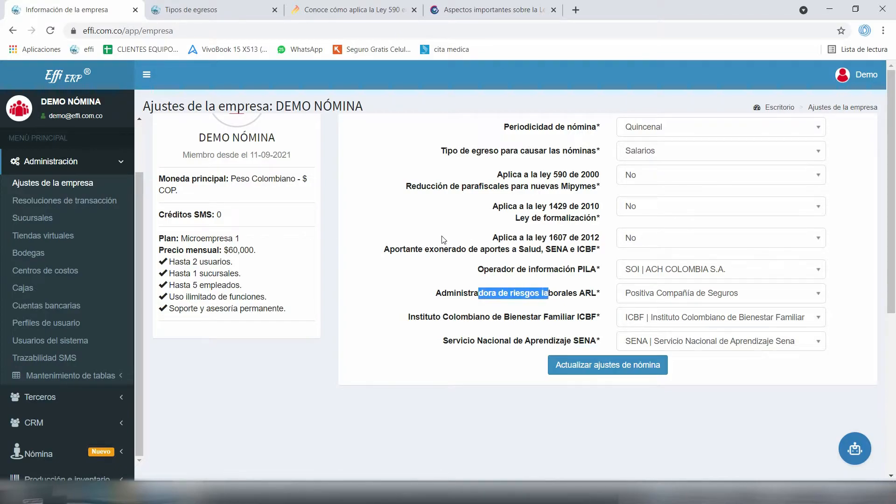
Review the ARL, ICBF and SENA choices, keeping Positiva as ARL and the others unchanged
{"action": "key", "text": "Down"}
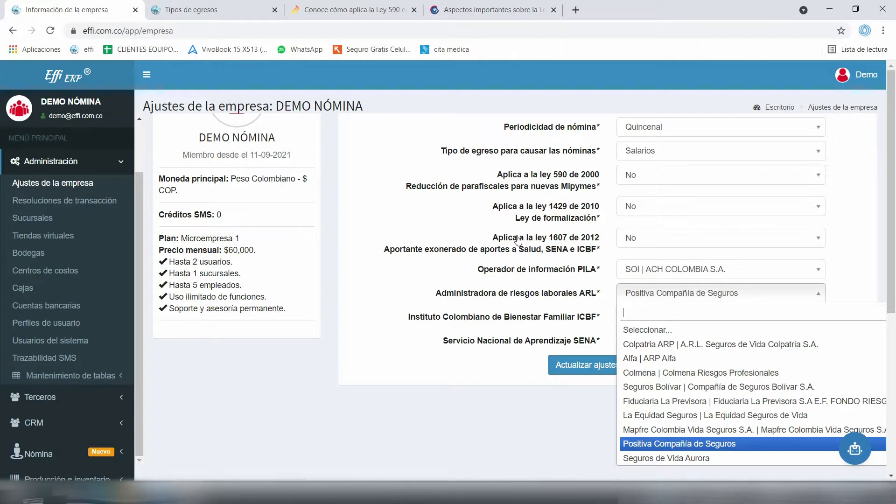
{"action": "key", "text": "Up"}
{"action": "key", "text": "Up"}
{"action": "key", "text": "Up"}
{"action": "key", "text": "Up"}
{"action": "key", "text": "Up"}
{"action": "key", "text": "Up"}
{"action": "key", "text": "Up"}
{"action": "key", "text": "Down"}
{"action": "key", "text": "Down"}
{"action": "key", "text": "Down"}
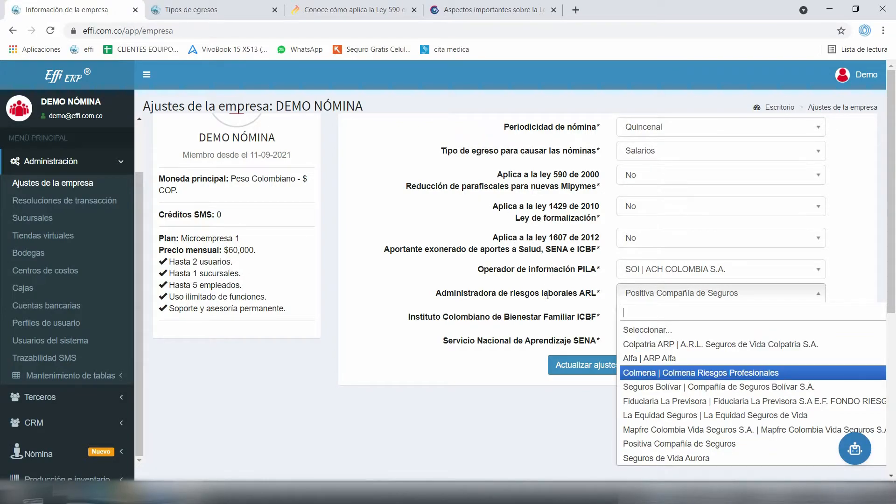
{"action": "key", "text": "Down"}
{"action": "key", "text": "Up"}
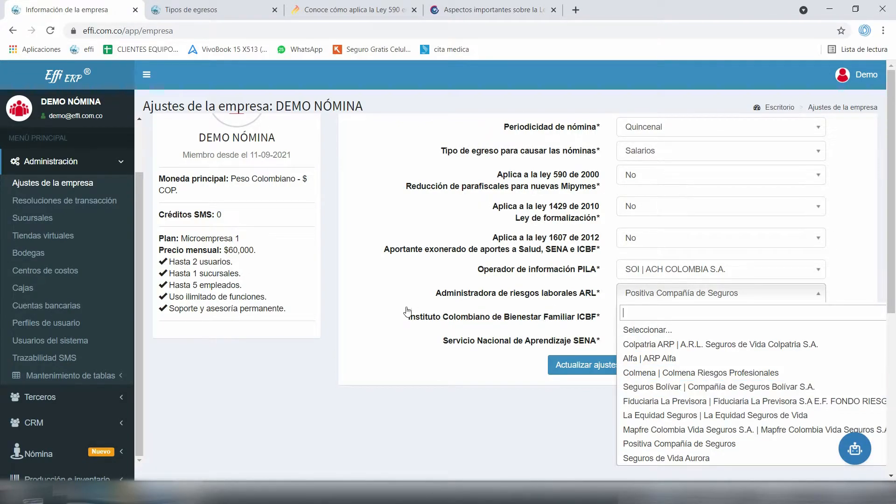
{"action": "key", "text": "Escape"}
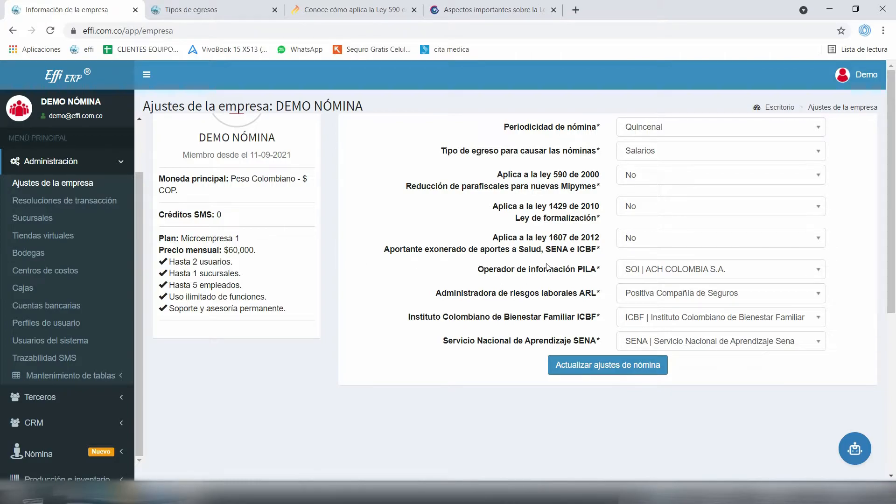
{"action": "key", "text": "Tab"}
{"action": "key", "text": "Down"}
{"action": "key", "text": "Escape"}
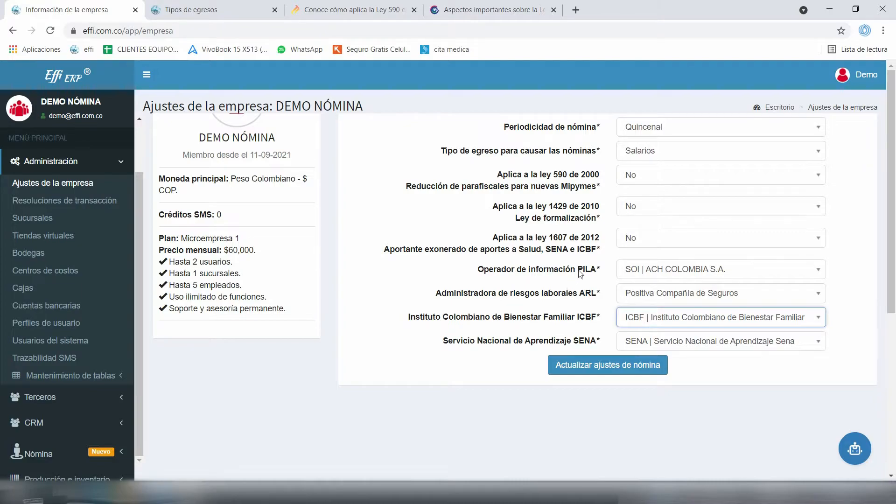
{"action": "key", "text": "Tab"}
{"action": "key", "text": "Down"}
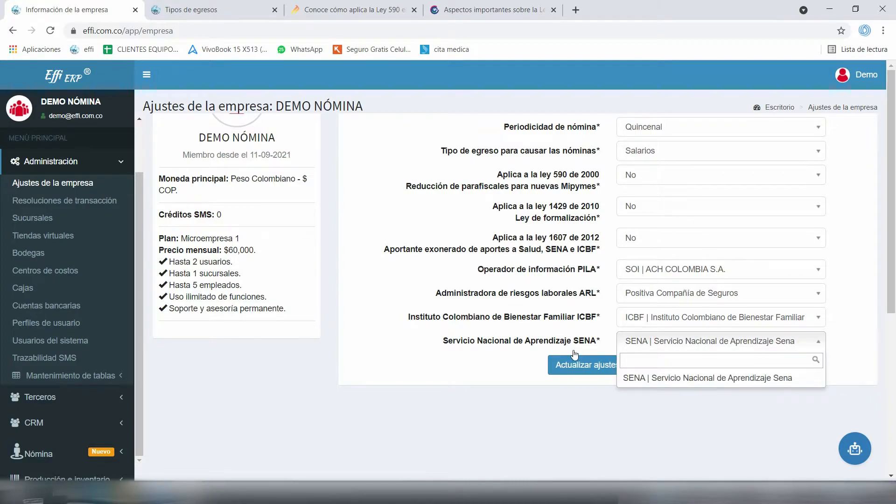
{"action": "key", "text": "Escape"}
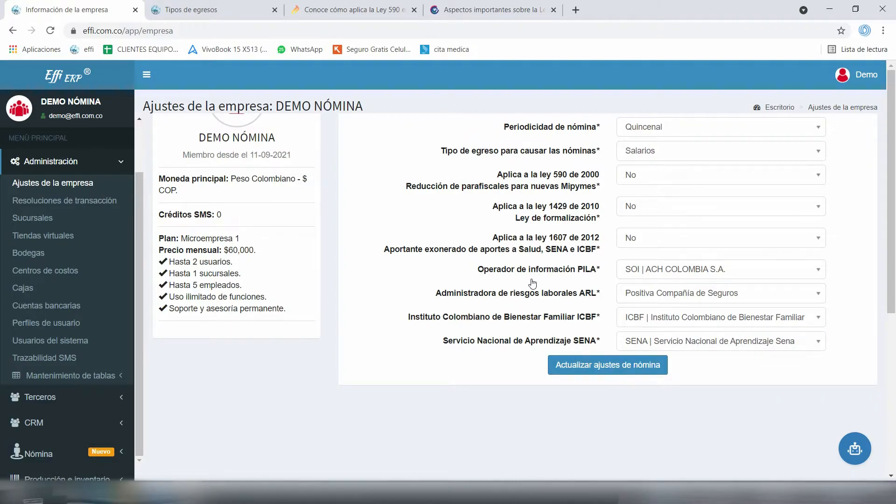
Save the payroll settings with Actualizar ajustes de nómina
{"action": "scroll", "coordinate": [532, 290], "scroll_direction": "up", "scroll_amount": 2}
{"action": "key", "text": "Tab"}
{"action": "key", "text": "Return"}
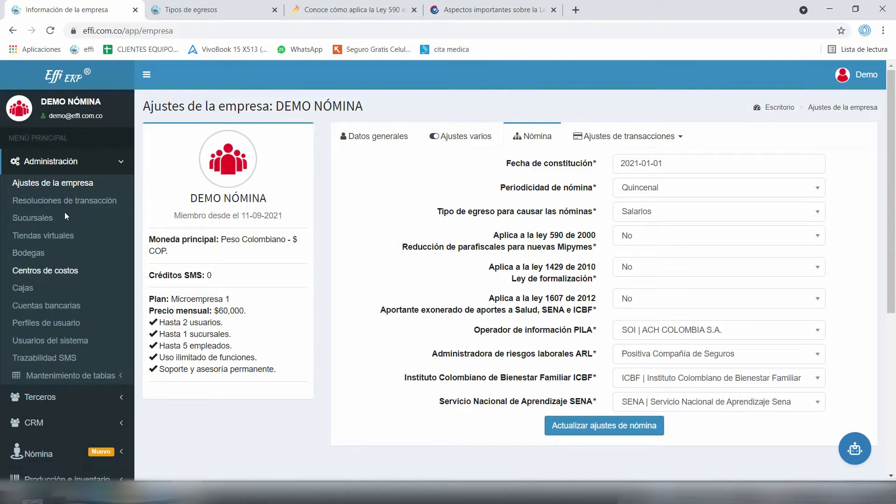
Open Sucursales and choose Modificar from the Tienda Principal branch's Opciones menu
{"action": "left_click", "coordinate": [33, 217]}
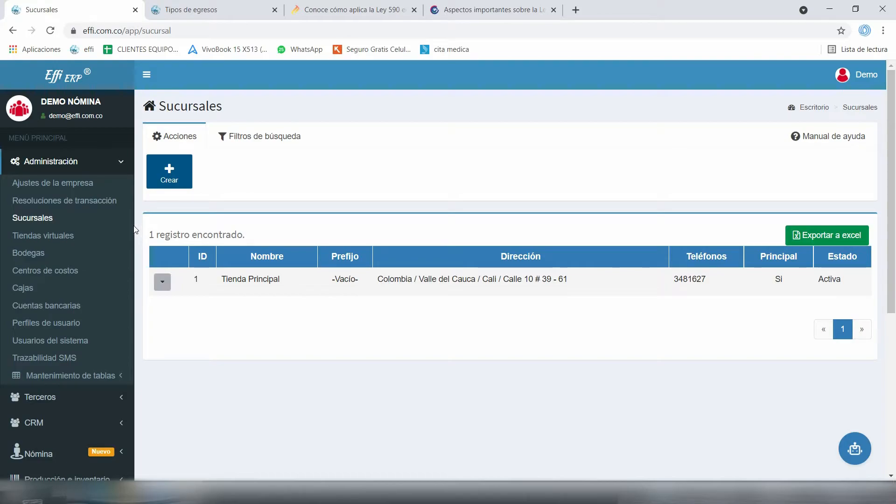
{"action": "left_click", "coordinate": [162, 281]}
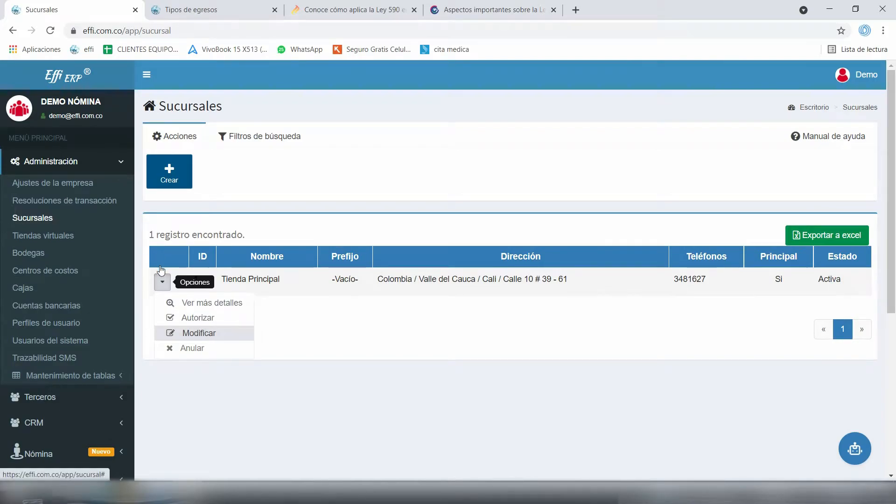
{"action": "left_click", "coordinate": [198, 333]}
Set Caja de compensación familiar CCF to Comfama for Tienda Principal and save with Modificar sucursal
{"action": "left_click_drag", "start_coordinate": [368, 234], "coordinate": [461, 233]}
{"action": "left_click", "coordinate": [464, 231]}
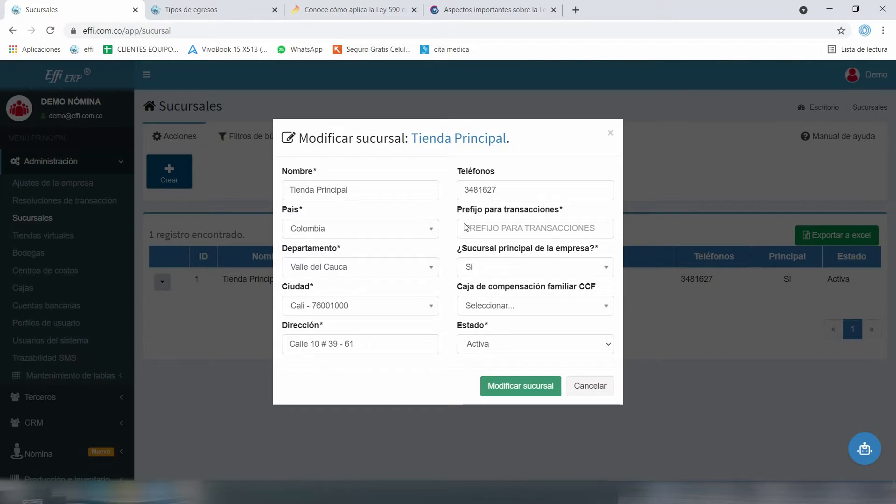
{"action": "key", "text": "Down"}
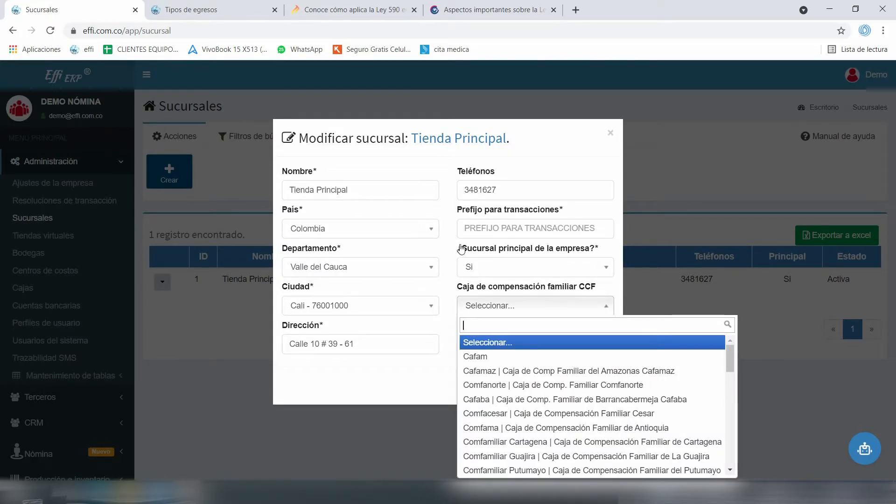
{"action": "key", "text": "Down"}
{"action": "key", "text": "Down"}
{"action": "key", "text": "Down"}
{"action": "key", "text": "Down"}
{"action": "key", "text": "Down"}
{"action": "key", "text": "Down"}
{"action": "key", "text": "Return"}
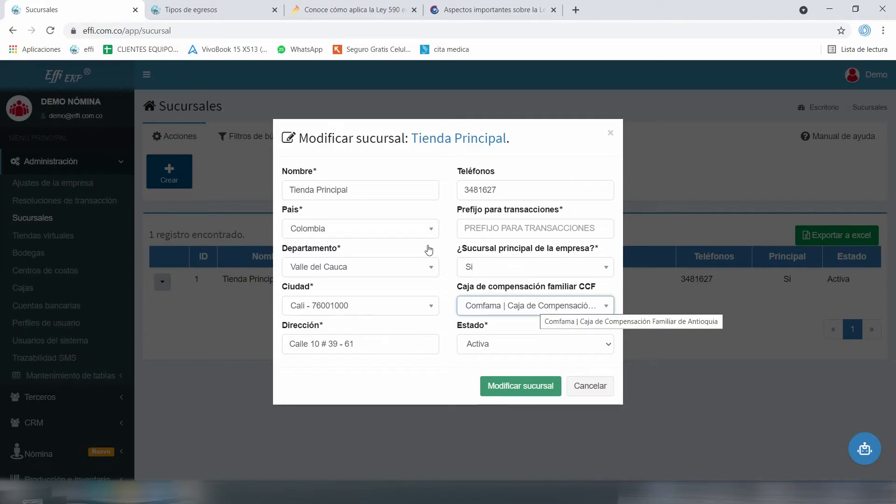
{"action": "key", "text": "Return"}
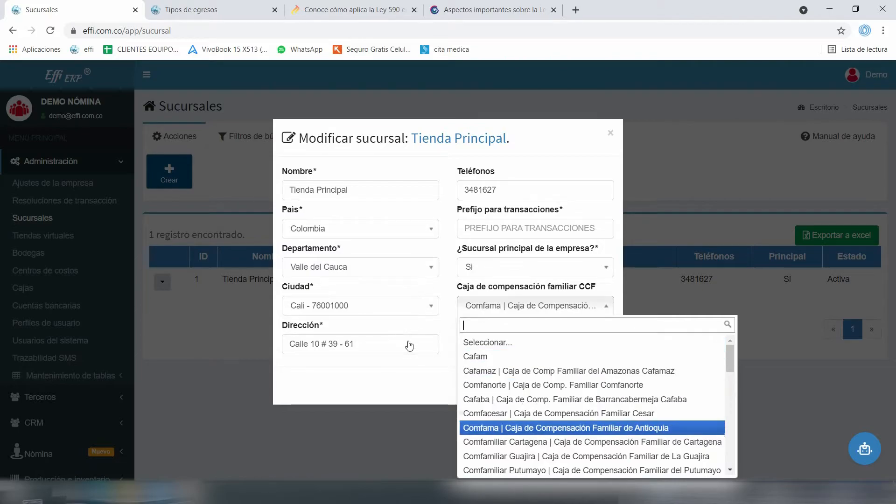
{"action": "key", "text": "Escape"}
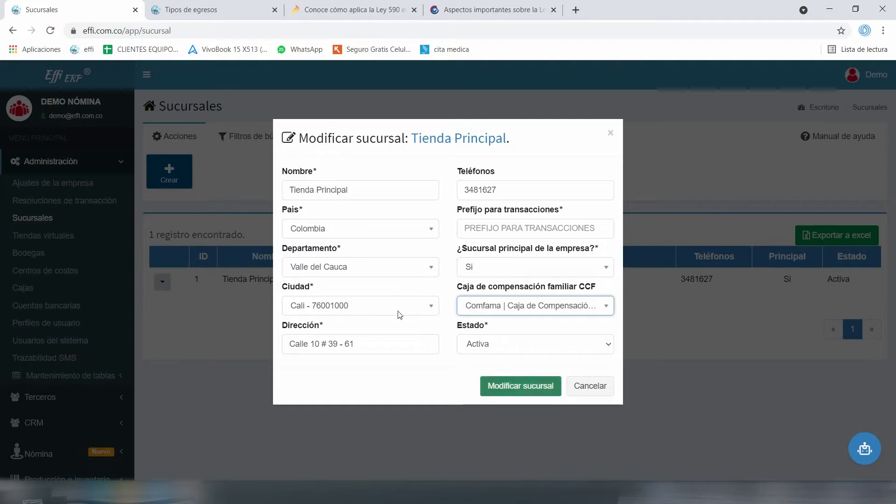
{"action": "key", "text": "Return"}
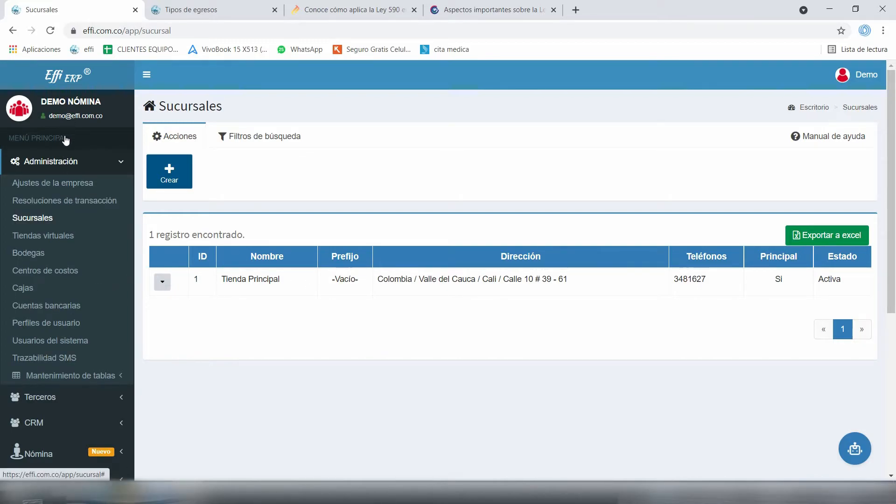
Expand Mantenimiento de tablas and open Departamentos laborales, showing its five departments
{"action": "left_click", "coordinate": [74, 376]}
{"action": "scroll", "coordinate": [79, 289], "scroll_direction": "down", "scroll_amount": 2}
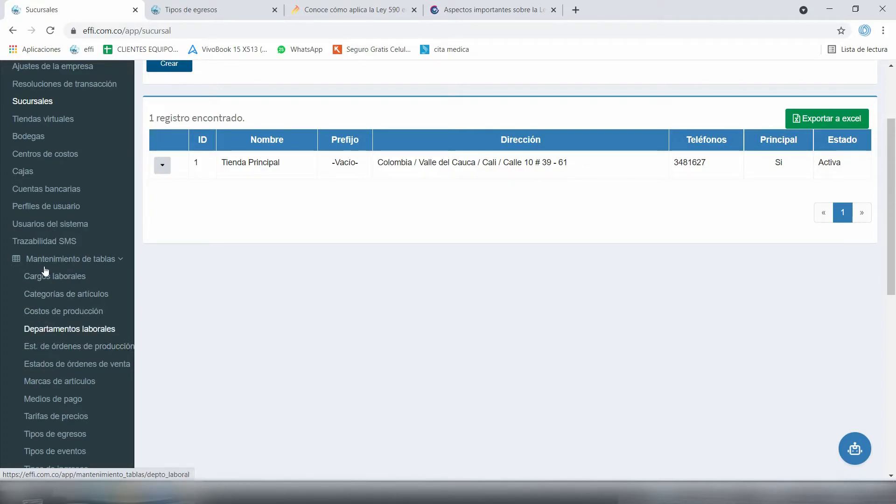
{"action": "left_click", "coordinate": [47, 329]}
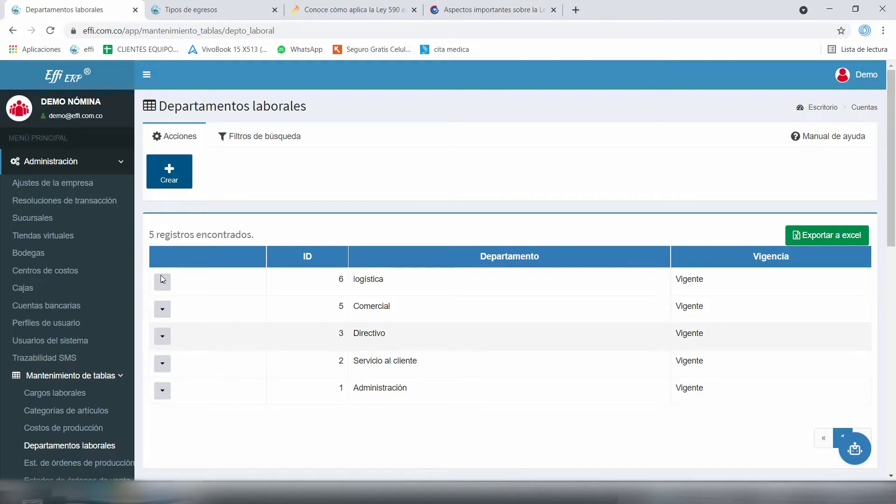
{"action": "left_click_drag", "start_coordinate": [292, 317], "coordinate": [314, 282]}
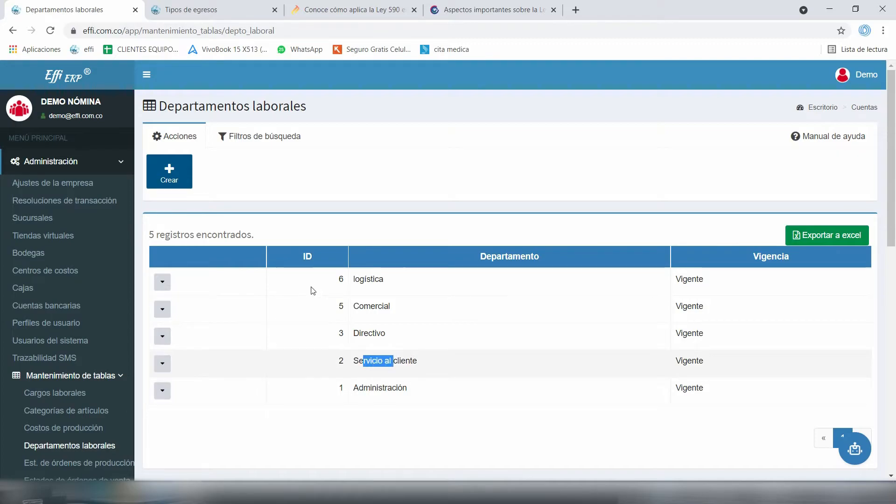
{"action": "left_click", "coordinate": [288, 271]}
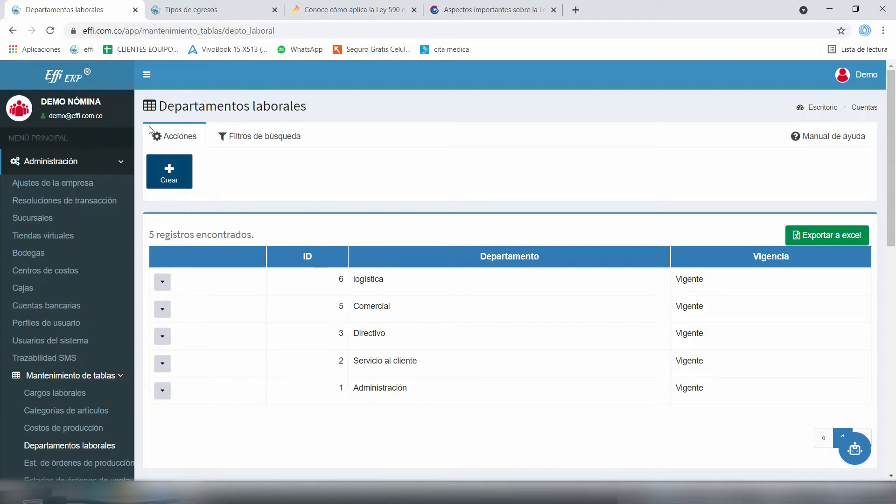
{"action": "left_click", "coordinate": [185, 161]}
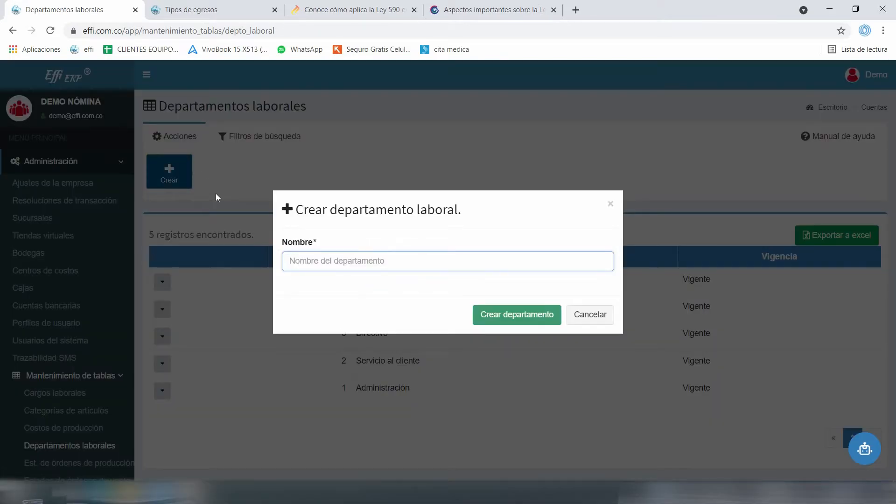
{"action": "type", "text": "logisitca"}
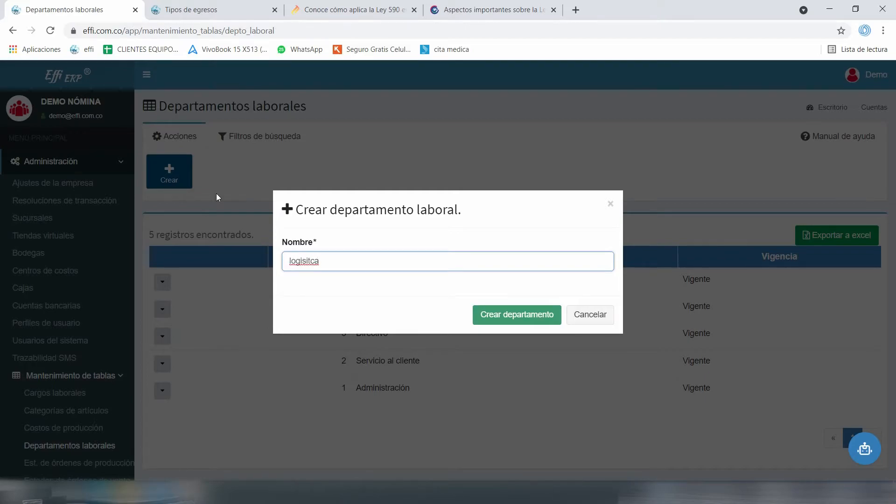
{"action": "key", "text": "Return"}
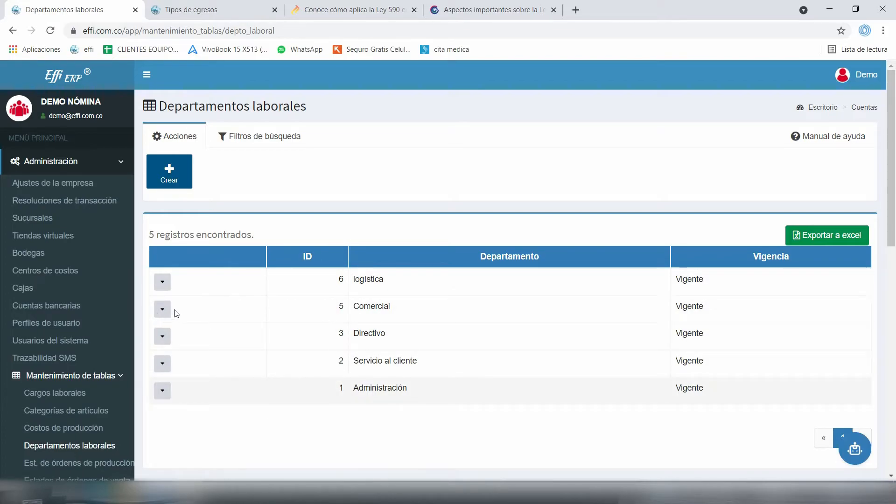
Open Cargos laborales, start a new position with department Administración, then cancel without saving
{"action": "left_click", "coordinate": [54, 392]}
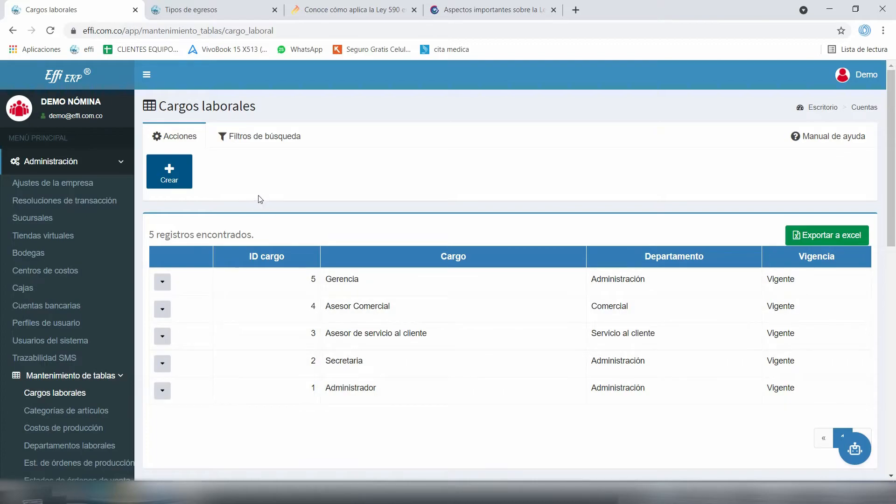
{"action": "left_click", "coordinate": [155, 160]}
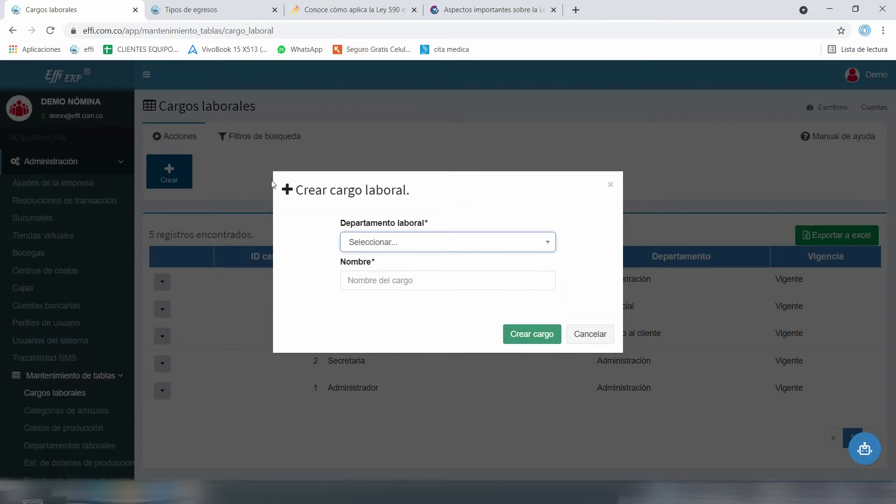
{"action": "key", "text": "Down"}
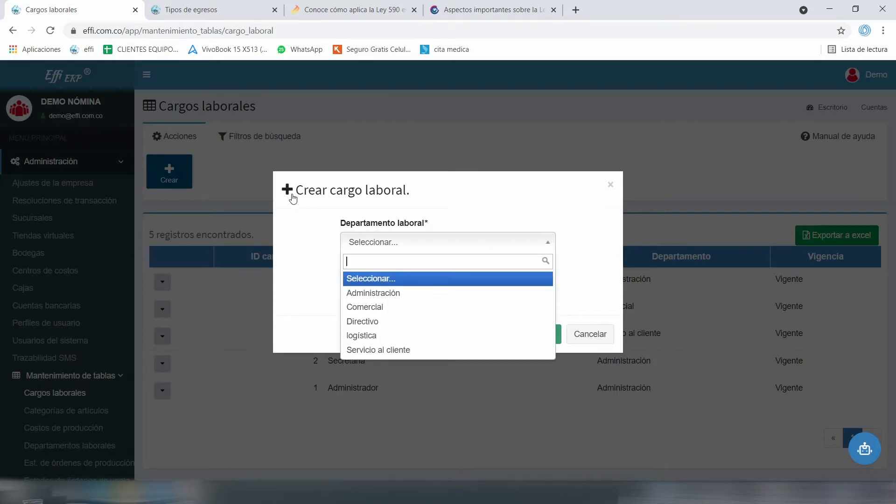
{"action": "key", "text": "Down"}
{"action": "key", "text": "Down"}
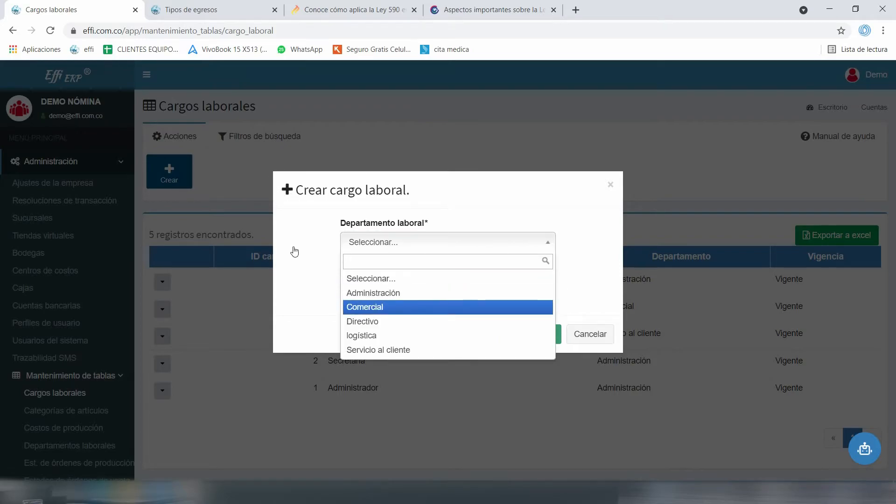
{"action": "key", "text": "Down"}
{"action": "key", "text": "Down"}
{"action": "key", "text": "Down"}
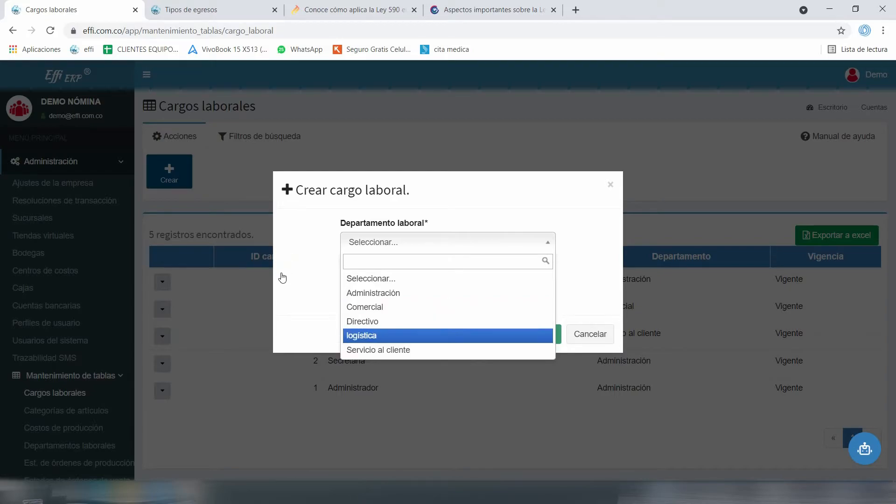
{"action": "key", "text": "Up"}
{"action": "key", "text": "Up"}
{"action": "key", "text": "Up"}
{"action": "key", "text": "Up"}
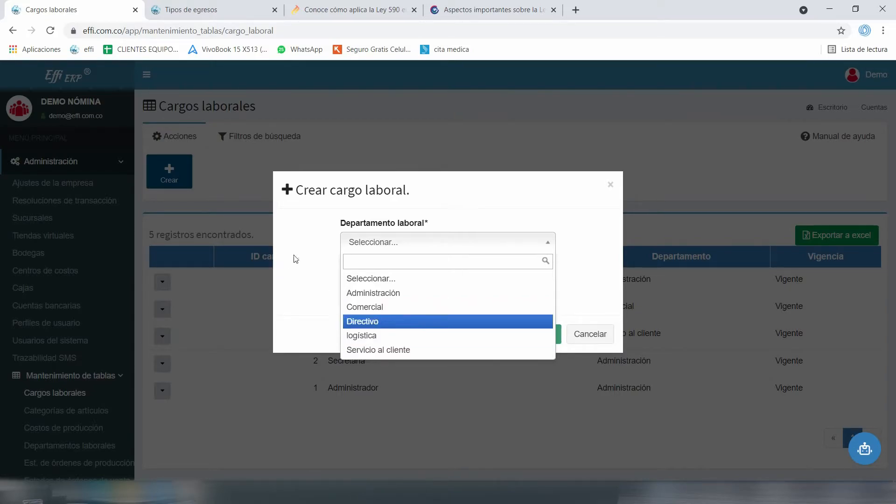
{"action": "key", "text": "Return"}
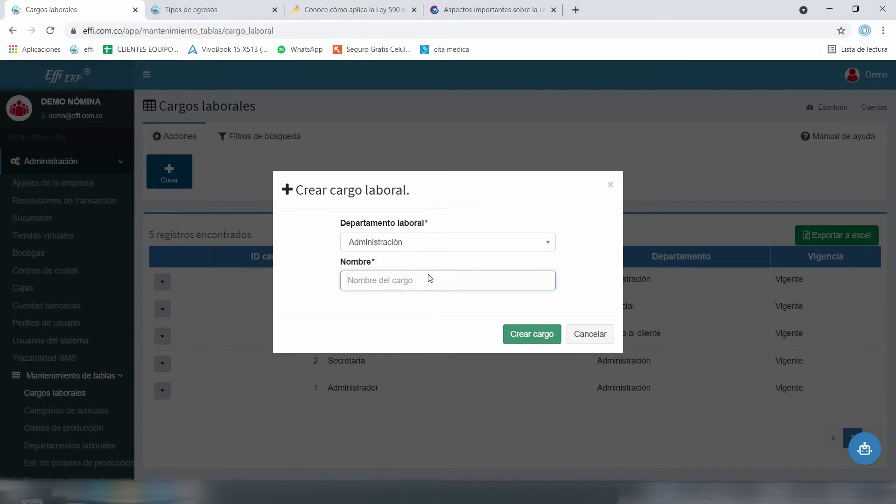
{"action": "left_click", "coordinate": [590, 333]}
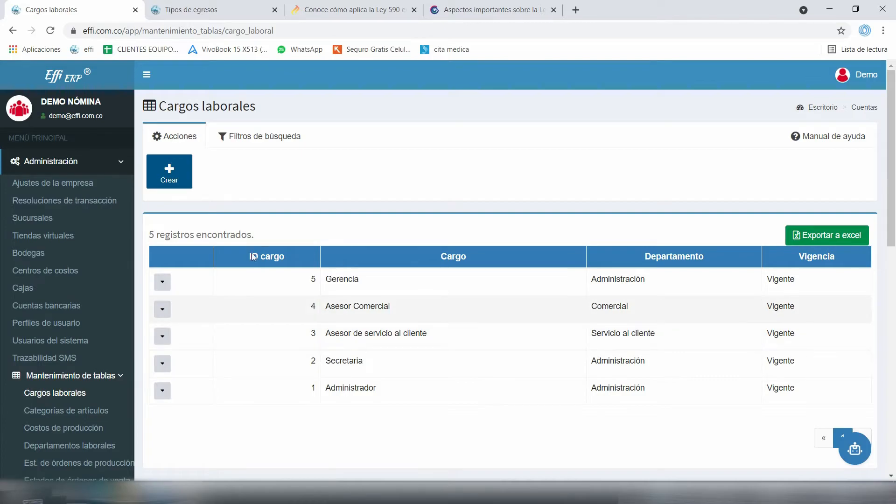
Collapse the Administración sidebar groups and expand Terceros to reach the Empleados list
{"action": "scroll", "coordinate": [116, 241], "scroll_direction": "down", "scroll_amount": 1}
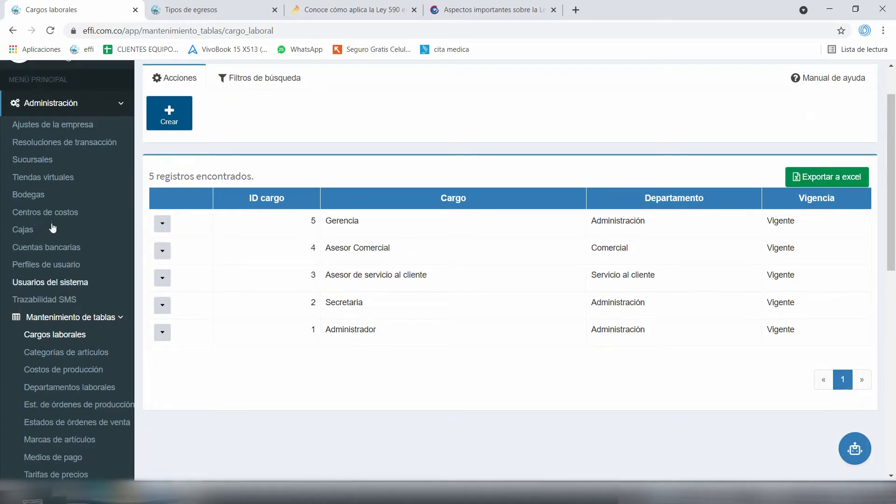
{"action": "left_click", "coordinate": [52, 124]}
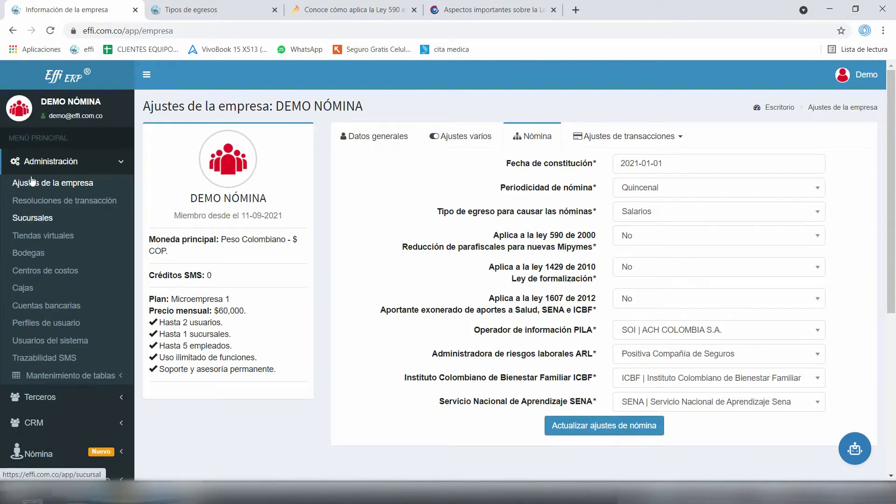
{"action": "left_click", "coordinate": [32, 217]}
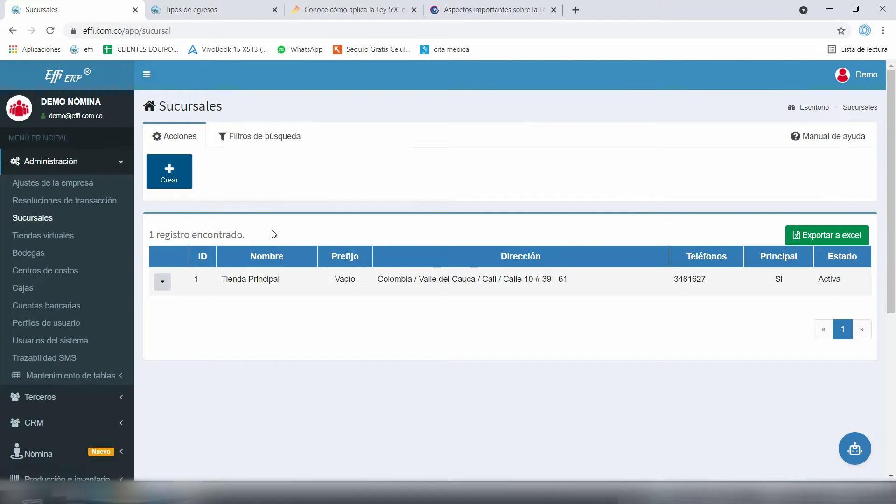
{"action": "scroll", "coordinate": [270, 234], "scroll_direction": "down", "scroll_amount": 2}
{"action": "left_click", "coordinate": [70, 258]}
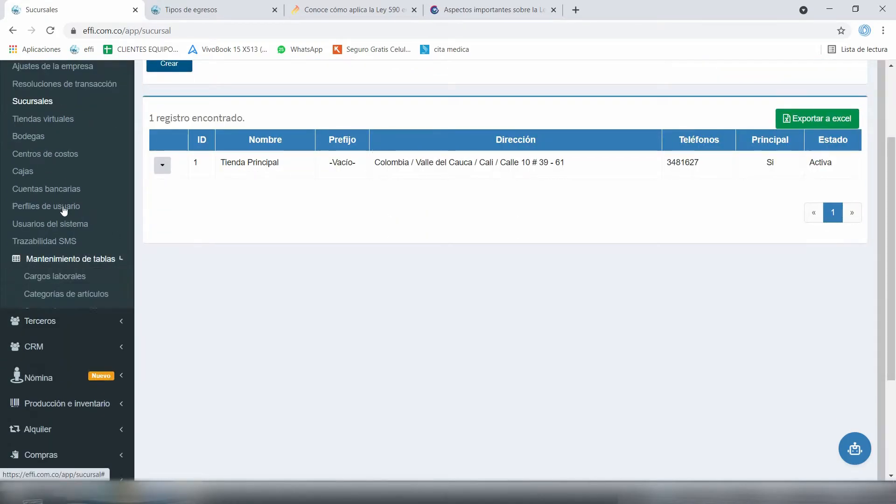
{"action": "scroll", "coordinate": [60, 210], "scroll_direction": "down", "scroll_amount": 2}
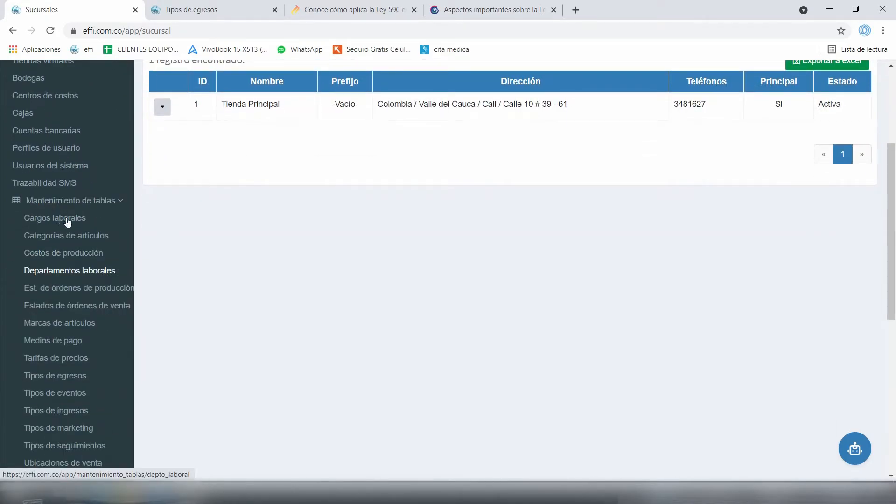
{"action": "left_click", "coordinate": [61, 218]}
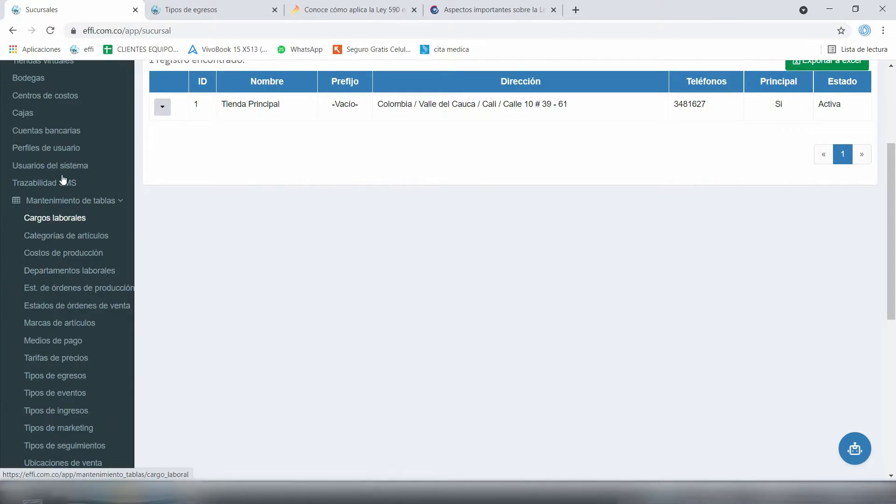
{"action": "left_click", "coordinate": [88, 200]}
{"action": "scroll", "coordinate": [88, 186], "scroll_direction": "up", "scroll_amount": 2}
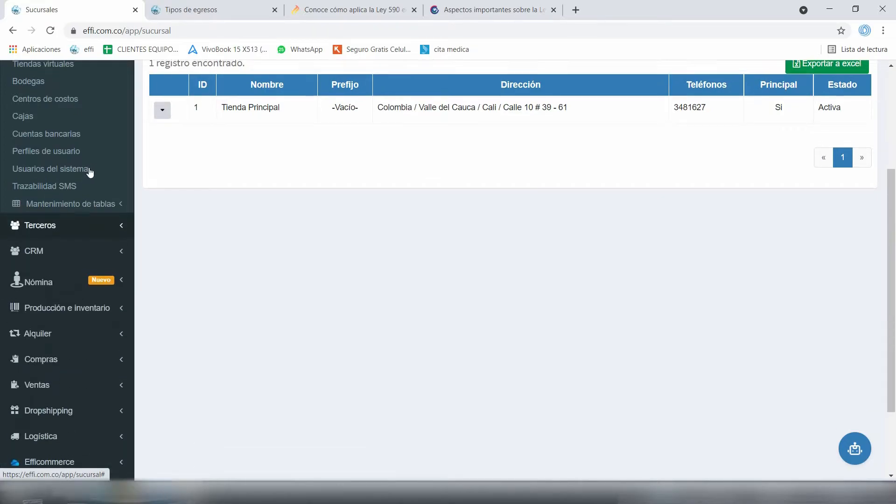
{"action": "left_click", "coordinate": [40, 96]}
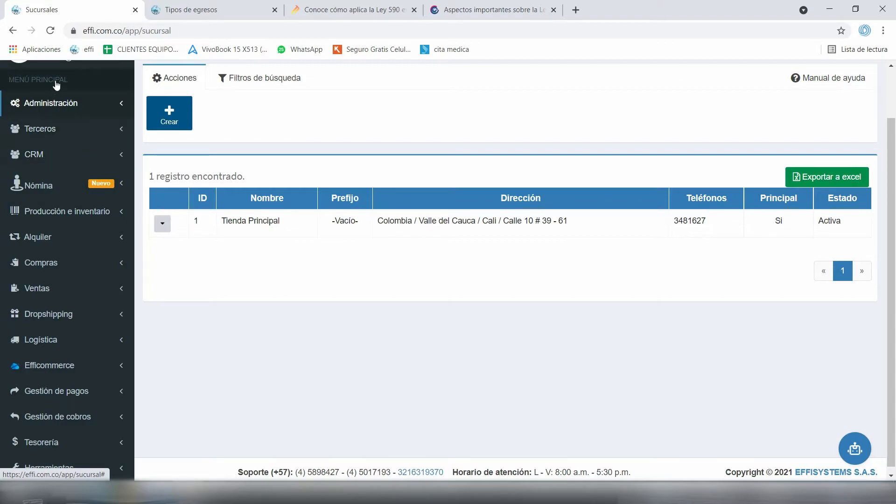
{"action": "left_click", "coordinate": [40, 119]}
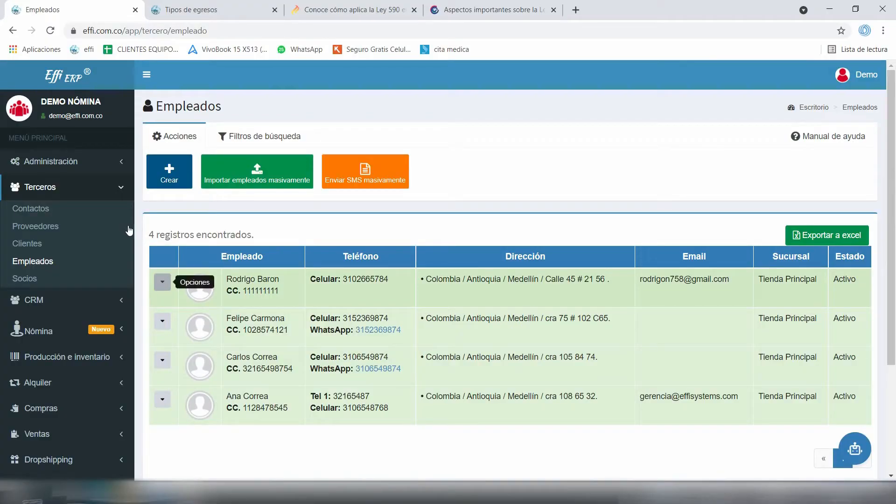
{"action": "left_click", "coordinate": [162, 281]}
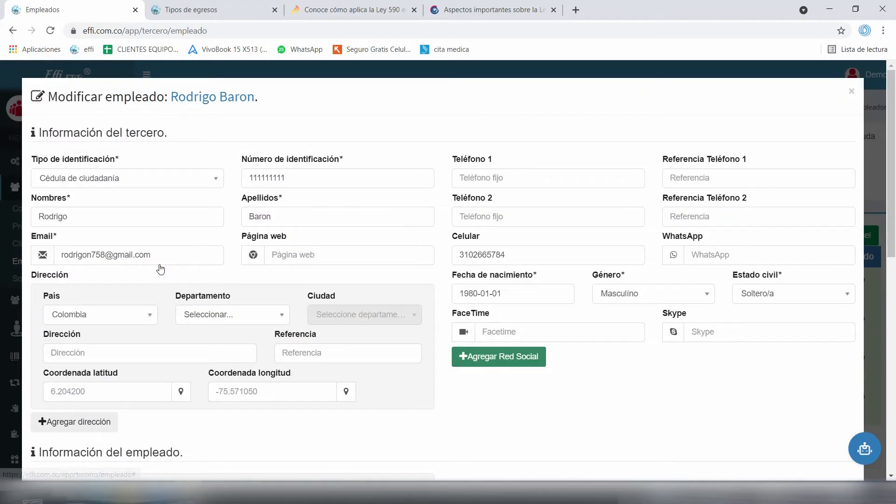
{"action": "left_click", "coordinate": [185, 333]}
{"action": "scroll", "coordinate": [224, 179], "scroll_direction": "down", "scroll_amount": 4}
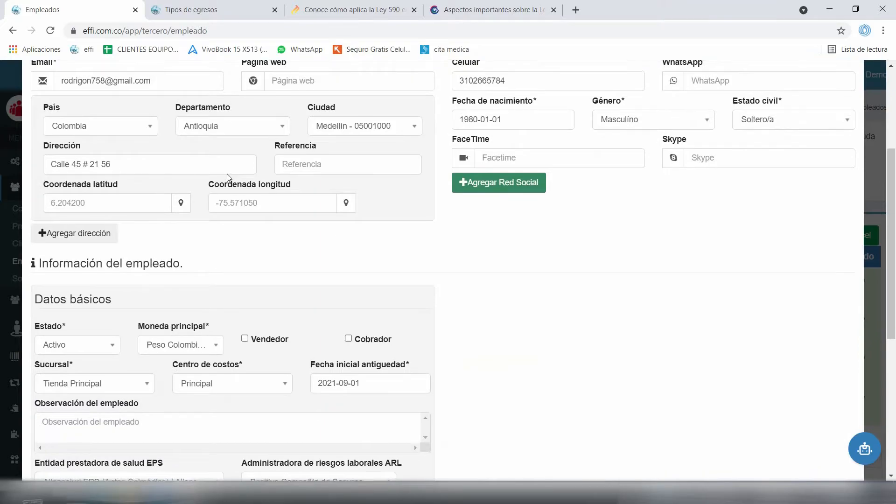
{"action": "scroll", "coordinate": [229, 178], "scroll_direction": "up", "scroll_amount": 2}
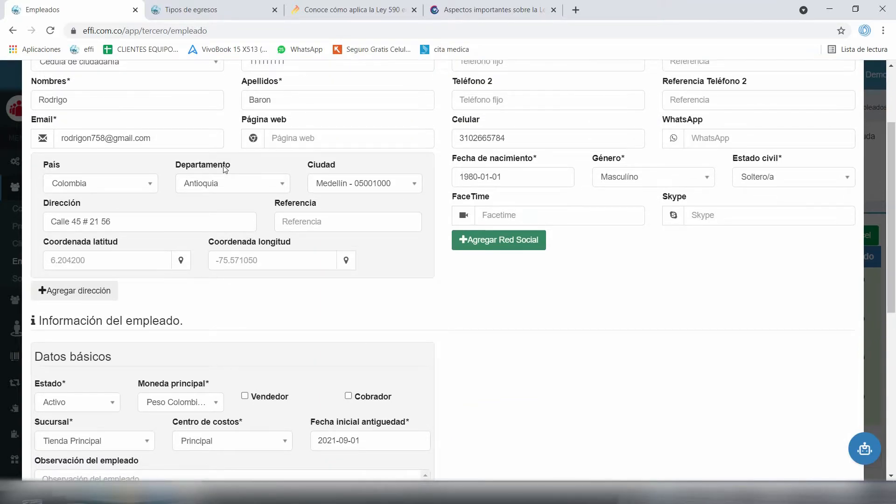
{"action": "scroll", "coordinate": [225, 169], "scroll_direction": "down", "scroll_amount": 6}
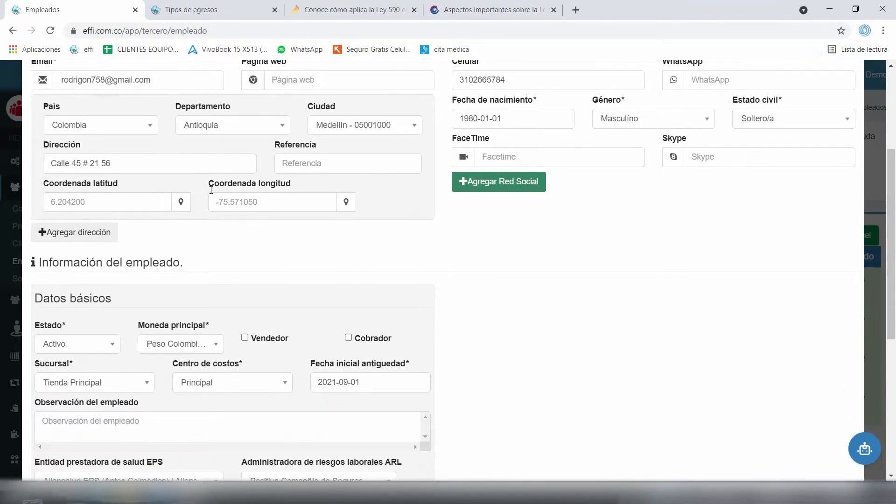
{"action": "scroll", "coordinate": [196, 204], "scroll_direction": "up", "scroll_amount": 4}
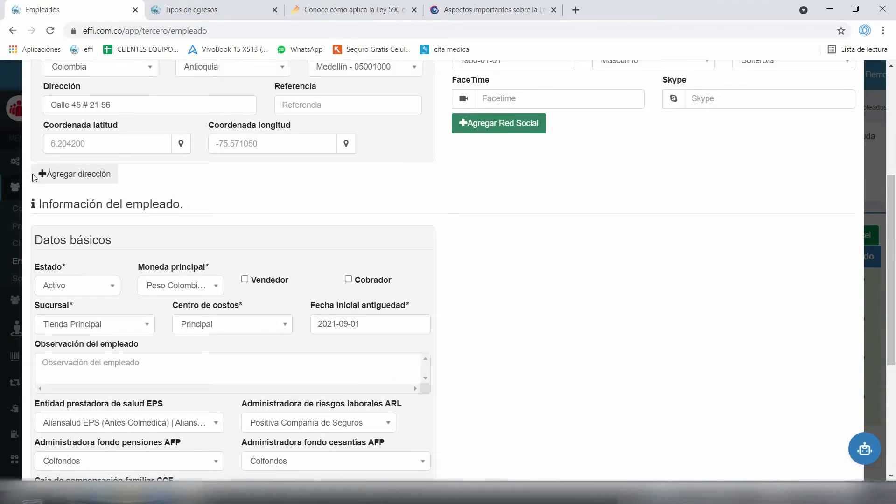
{"action": "scroll", "coordinate": [140, 164], "scroll_direction": "down", "scroll_amount": 5}
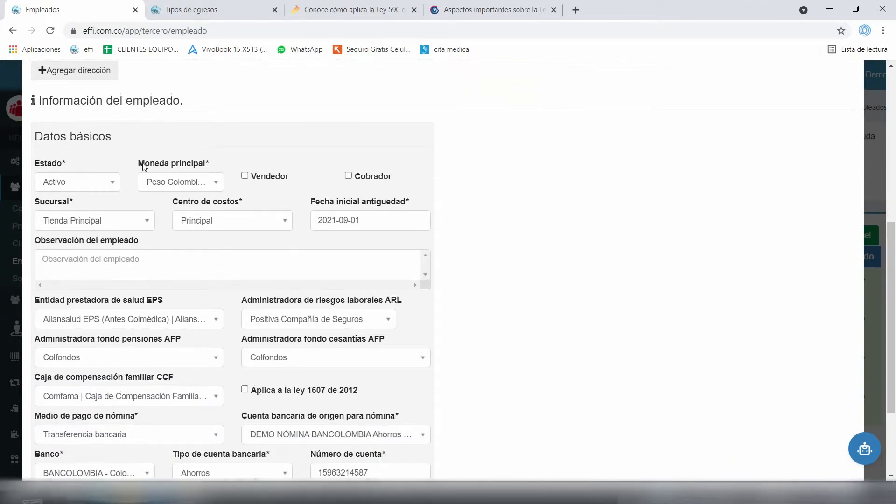
{"action": "scroll", "coordinate": [142, 170], "scroll_direction": "up", "scroll_amount": 5}
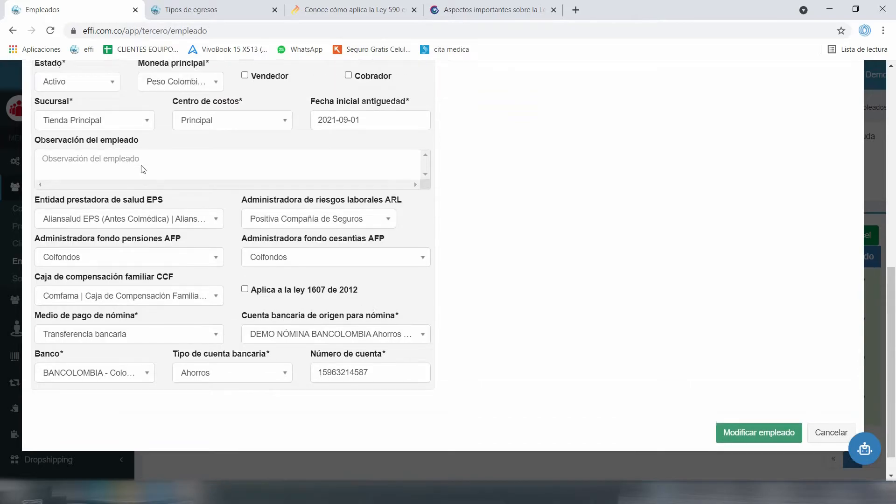
{"action": "scroll", "coordinate": [142, 171], "scroll_direction": "up", "scroll_amount": 3}
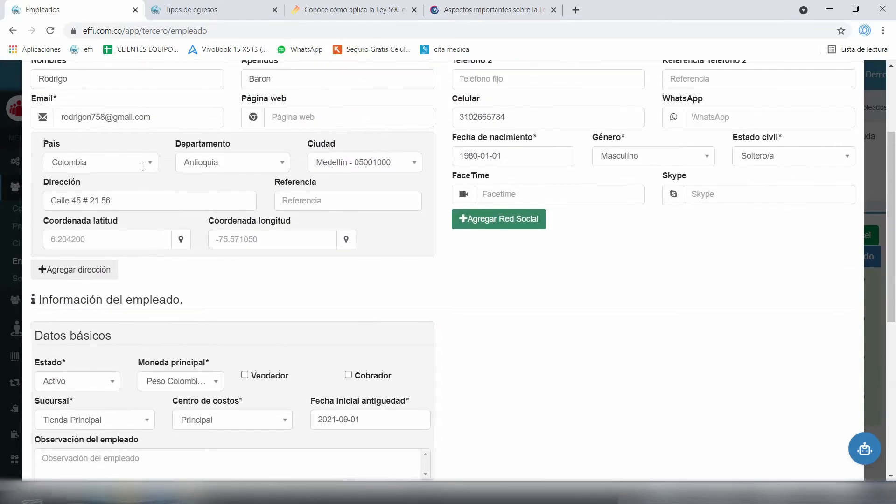
{"action": "scroll", "coordinate": [140, 176], "scroll_direction": "down", "scroll_amount": 3}
{"action": "scroll", "coordinate": [387, 264], "scroll_direction": "down", "scroll_amount": 3}
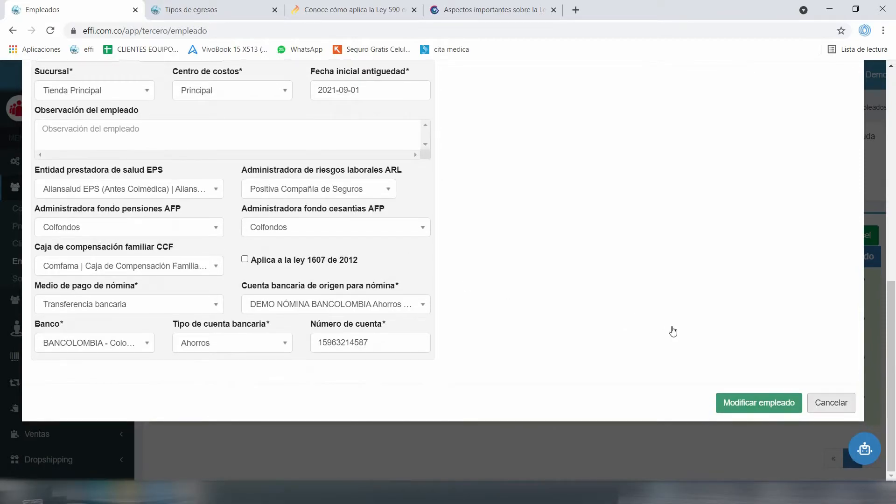
{"action": "key", "text": "Escape"}
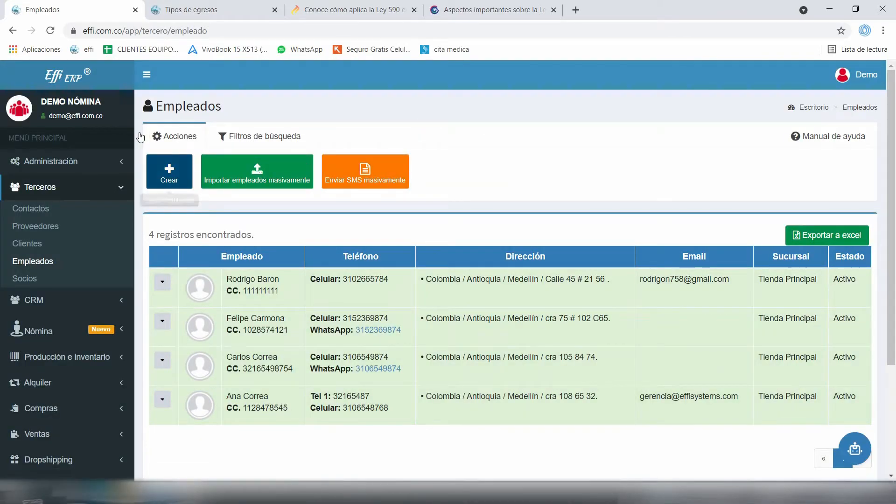
{"action": "left_click", "coordinate": [169, 172]}
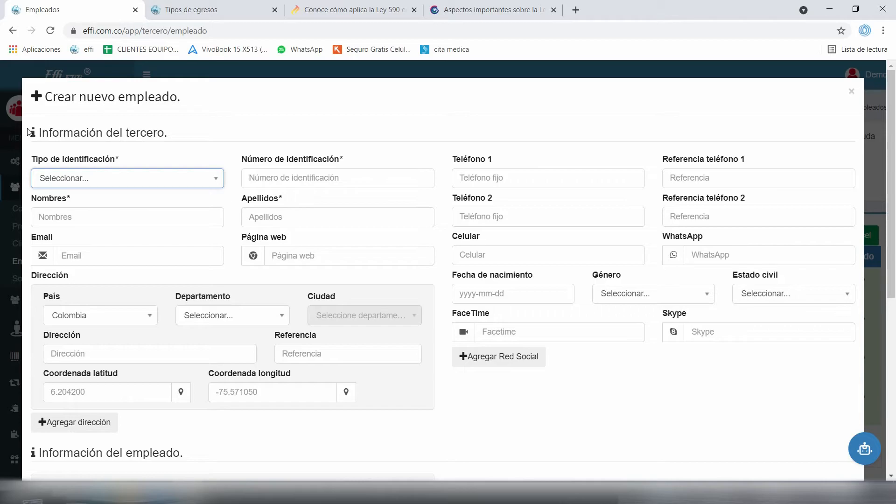
Choose Cédula de ciudadanía as identification type and enter the employee's ID number
{"action": "key", "text": "Down"}
{"action": "key", "text": "Down"}
{"action": "key", "text": "Down"}
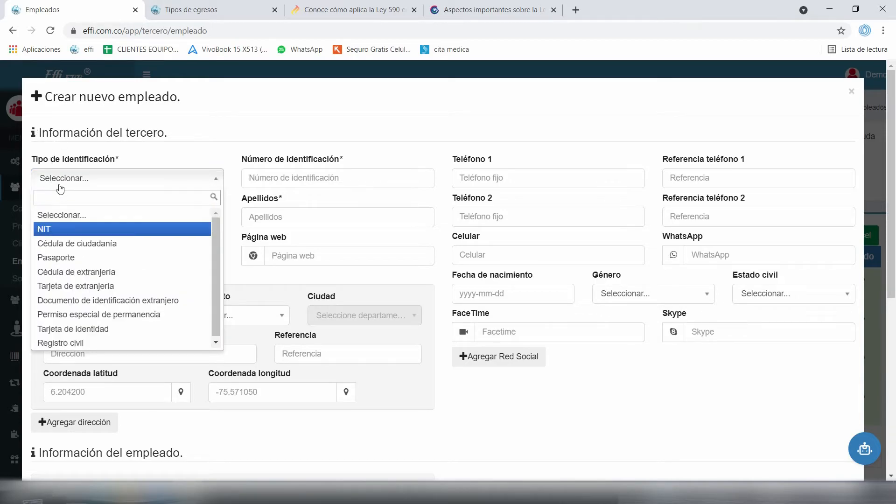
{"action": "key", "text": "Down"}
{"action": "key", "text": "Down"}
{"action": "key", "text": "Down"}
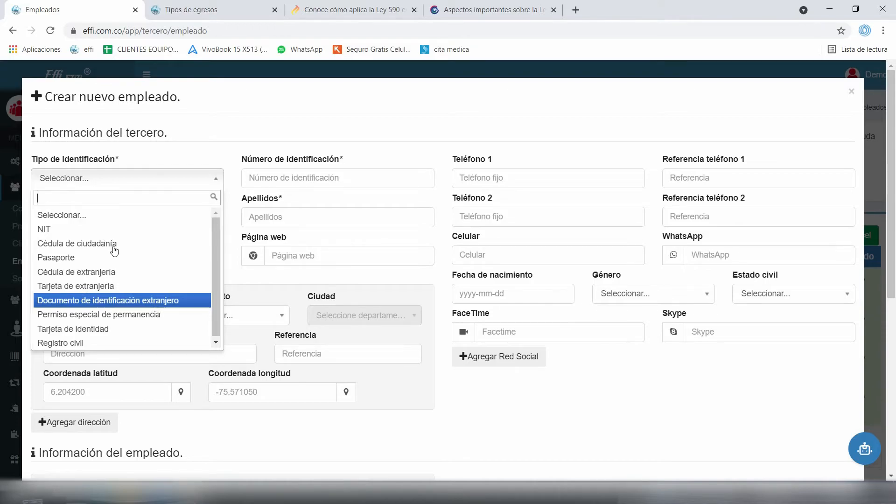
{"action": "key", "text": "Up"}
{"action": "key", "text": "Up"}
{"action": "key", "text": "Up"}
{"action": "key", "text": "Up"}
{"action": "key", "text": "Return"}
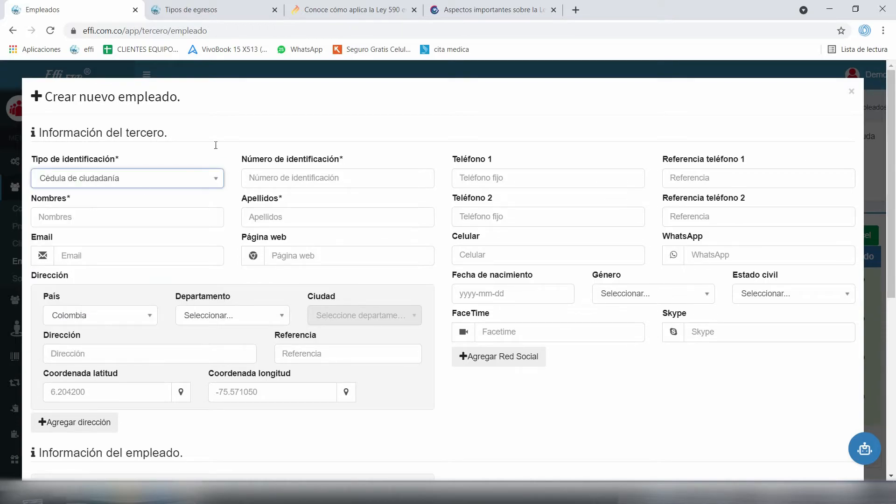
{"action": "key", "text": "Tab"}
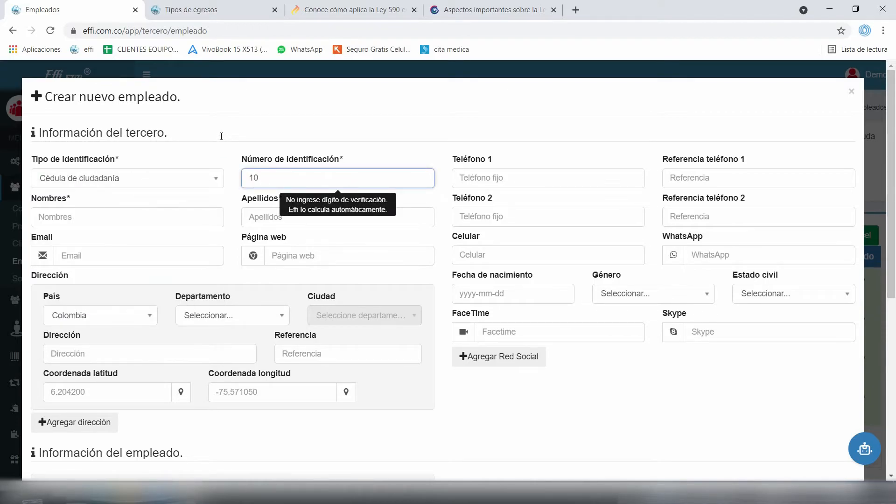
Enter the employee's first name and surnames, and begin typing their e-mail address
{"action": "key", "text": "Tab"}
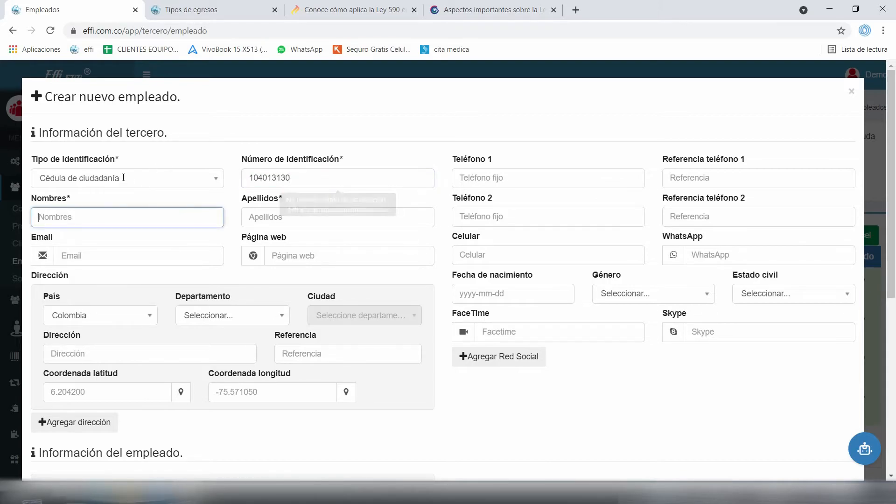
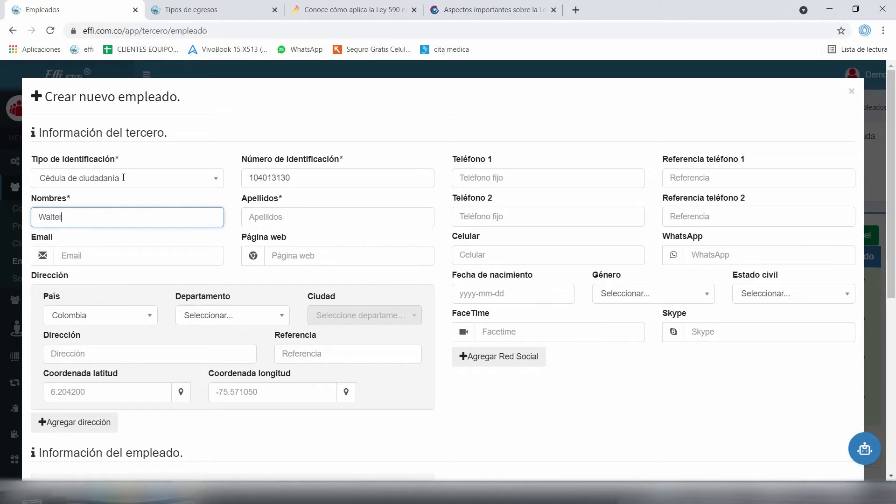
{"action": "key", "text": "Tab"}
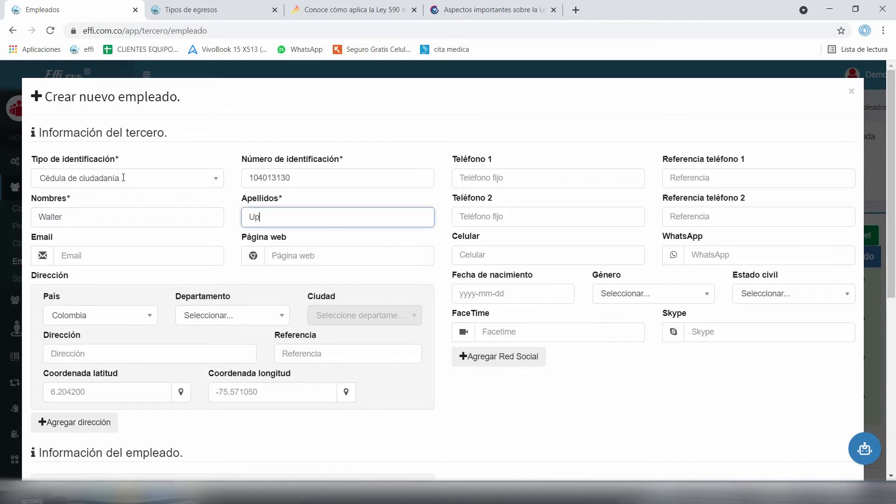
{"action": "key", "text": "Tab"}
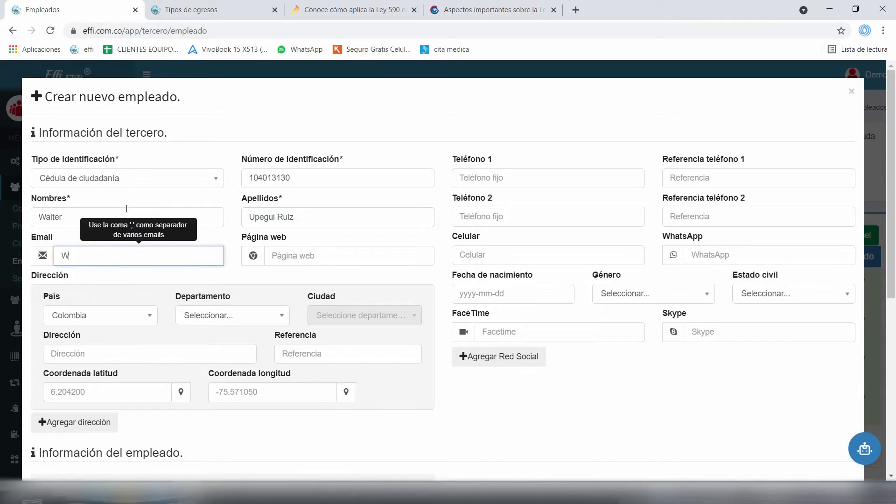
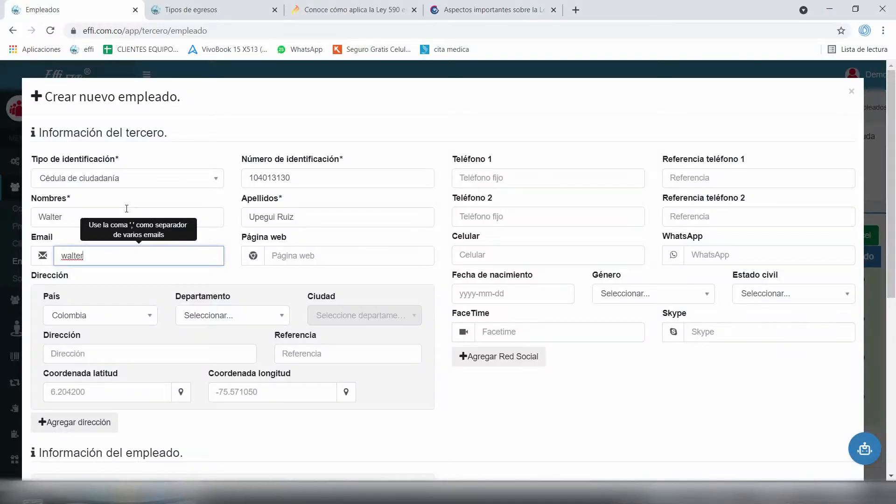
Set the address department to Antioquia and the city to Medellín
{"action": "scroll", "coordinate": [187, 206], "scroll_direction": "down", "scroll_amount": 1}
{"action": "left_click", "coordinate": [182, 257]}
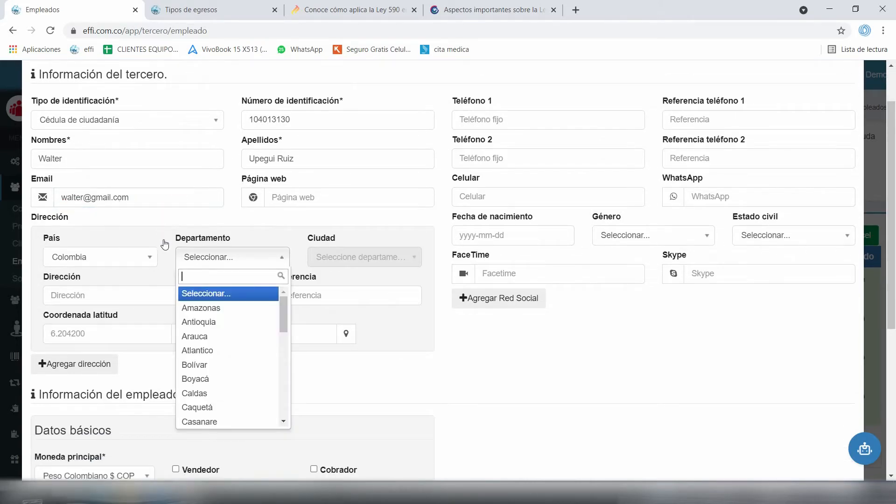
{"action": "key", "text": "Down"}
{"action": "key", "text": "Down"}
{"action": "key", "text": "Return"}
{"action": "key", "text": "Tab"}
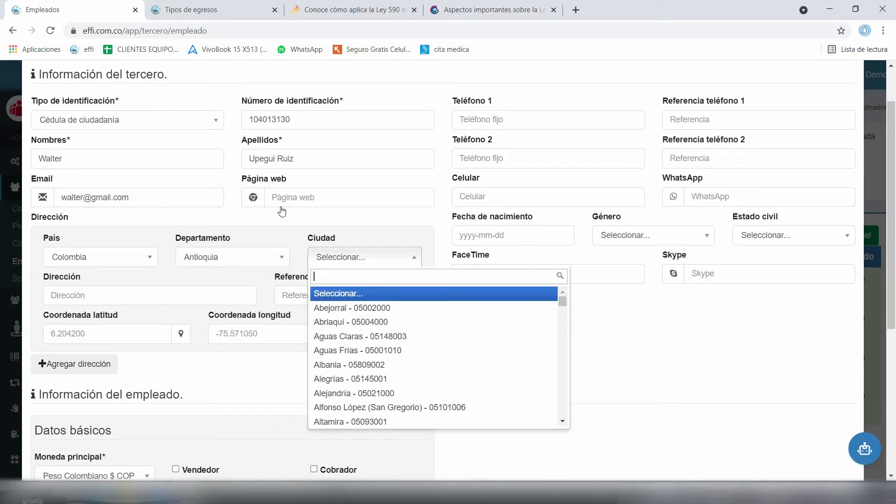
{"action": "type", "text": "mede"}
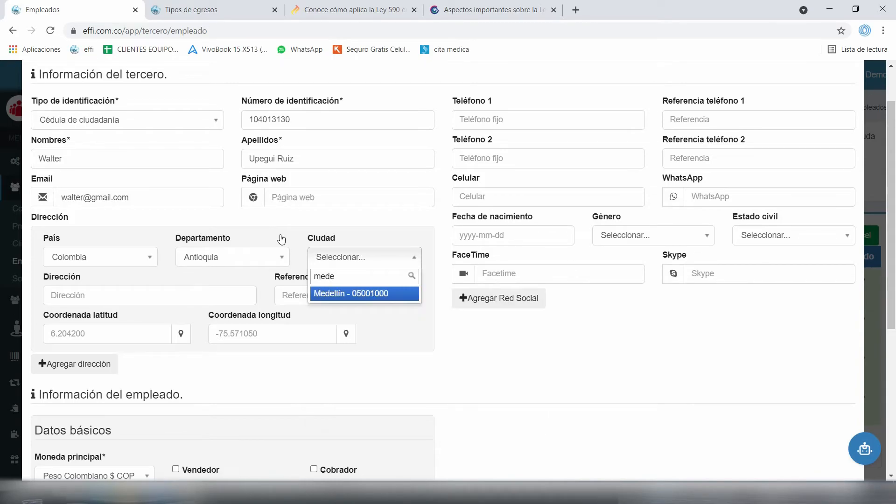
{"action": "key", "text": "Return"}
Enter the employee's street address, a Carrera ending in #49
{"action": "key", "text": "Tab"}
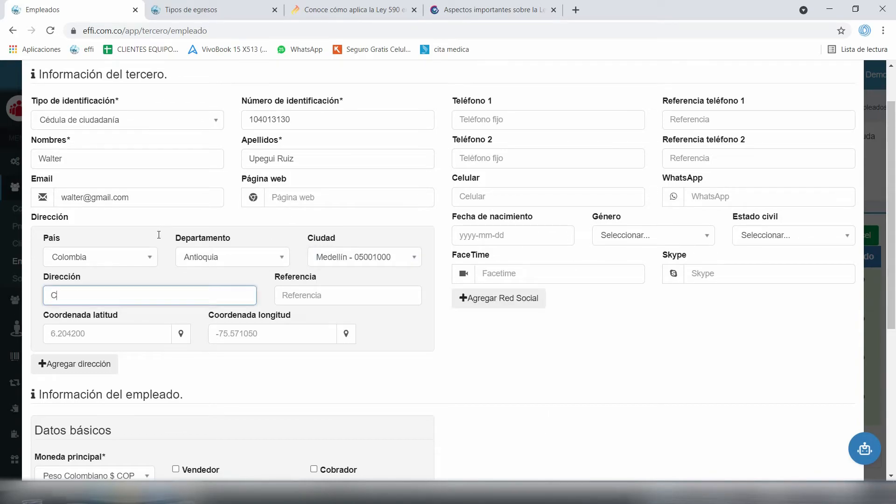
{"action": "key", "text": "BackSpace"}
{"action": "key", "text": "BackSpace"}
{"action": "key", "text": "BackSpace"}
{"action": "key", "text": "BackSpace"}
Add '1 piso' as the address reference
{"action": "key", "text": "Tab"}
{"action": "type", "text": "1"}
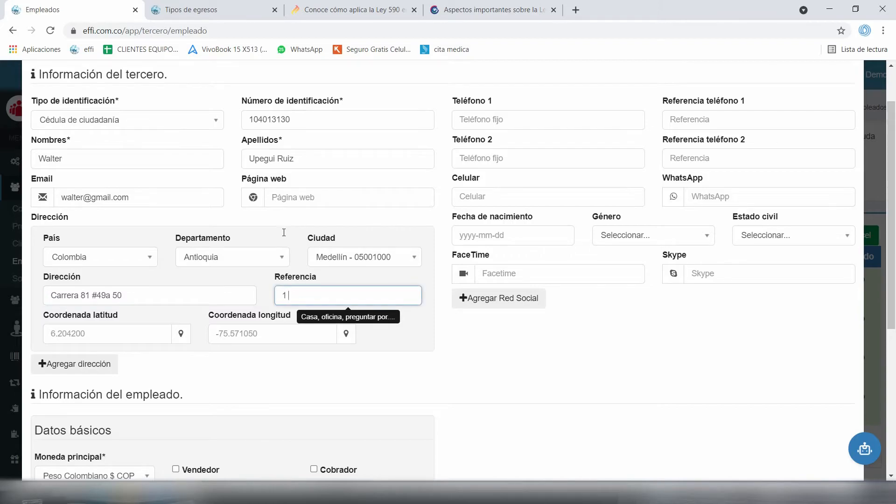
{"action": "type", "text": " piso"}
{"action": "scroll", "coordinate": [276, 227], "scroll_direction": "down", "scroll_amount": 1}
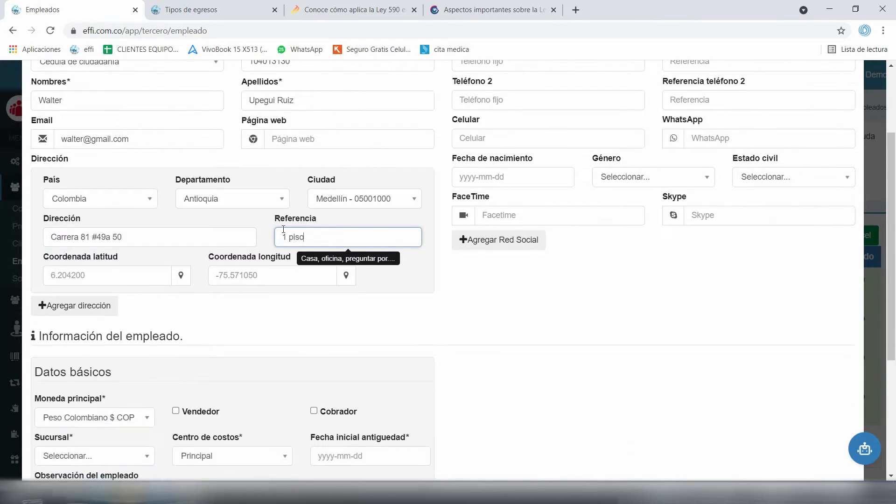
{"action": "left_click", "coordinate": [201, 222]}
{"action": "scroll", "coordinate": [199, 244], "scroll_direction": "down", "scroll_amount": 1}
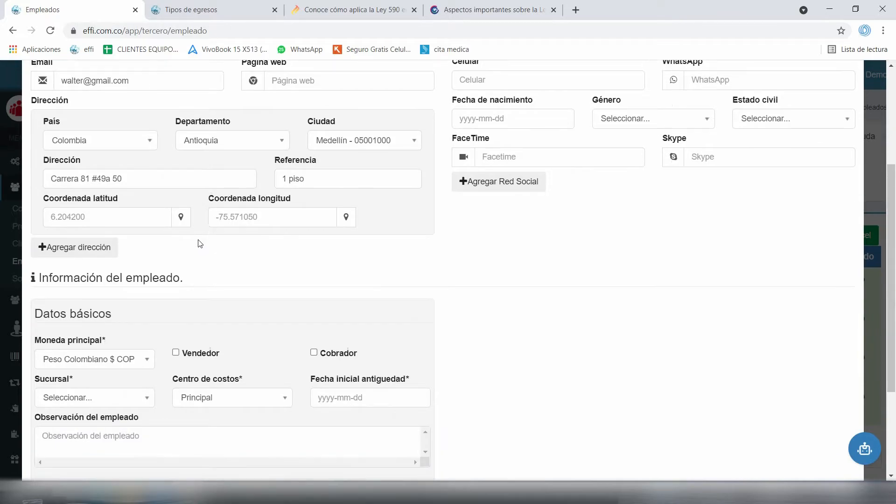
{"action": "scroll", "coordinate": [173, 200], "scroll_direction": "up", "scroll_amount": 2}
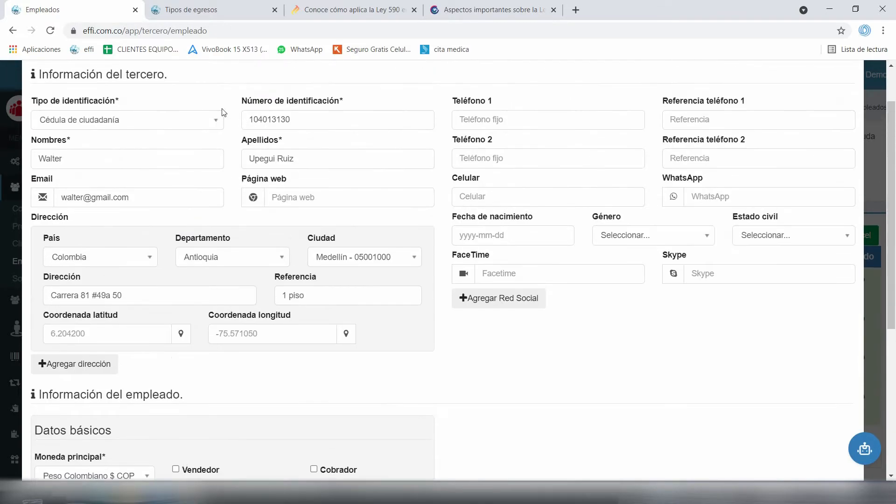
Enter the employee's mobile number and reuse it as the WhatsApp number
{"action": "key", "text": "Tab"}
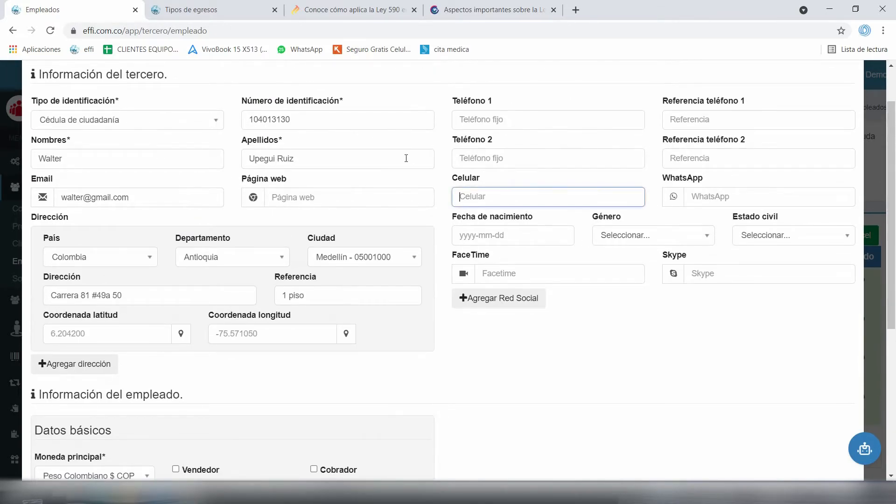
{"action": "key", "text": "shift+Left"}
{"action": "key", "text": "shift+Left"}
{"action": "key", "text": "shift+Left"}
{"action": "key", "text": "shift+Left"}
{"action": "key", "text": "shift+Left"}
{"action": "key", "text": "shift+Left"}
{"action": "key", "text": "shift+Left"}
{"action": "key", "text": "shift+Left"}
{"action": "key", "text": "shift+Left"}
{"action": "key", "text": "shift+Left"}
{"action": "key", "text": "ctrl+c"}
{"action": "key", "text": "Tab"}
{"action": "key", "text": "ctrl+v"}
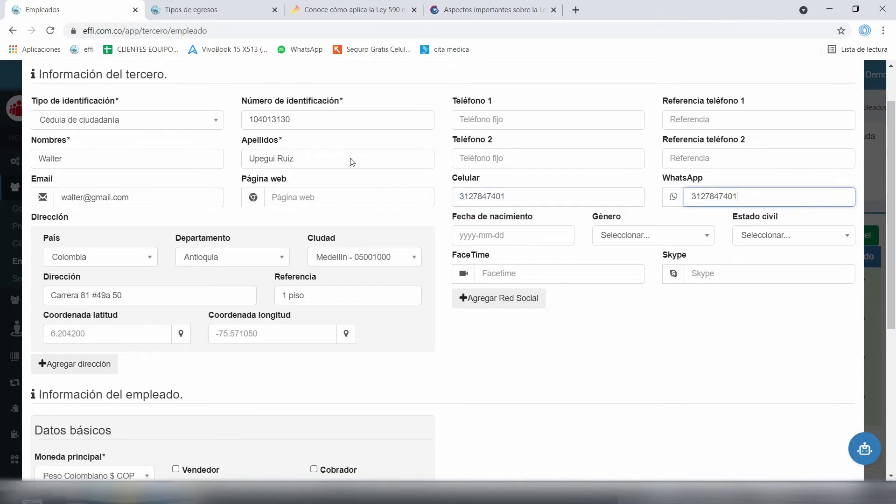
Enter the landline in Teléfono 1 and add a contact note naming a relative
{"action": "left_click", "coordinate": [458, 125]}
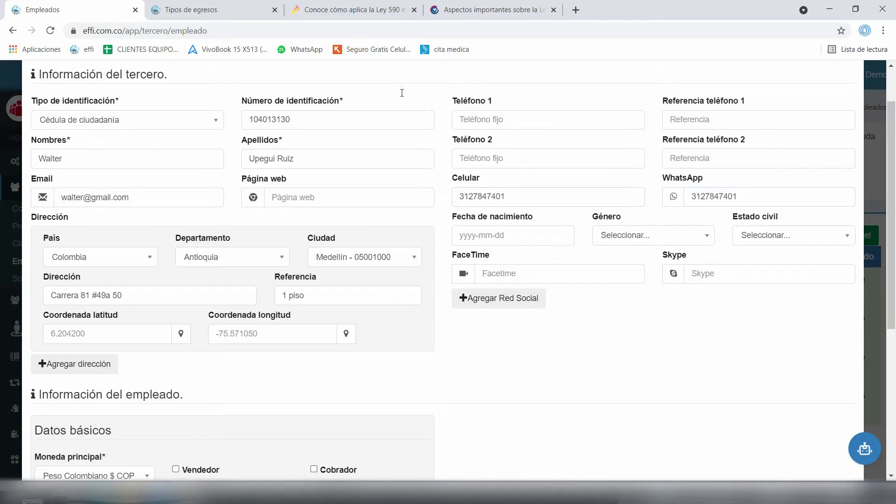
{"action": "type", "text": "2584982"}
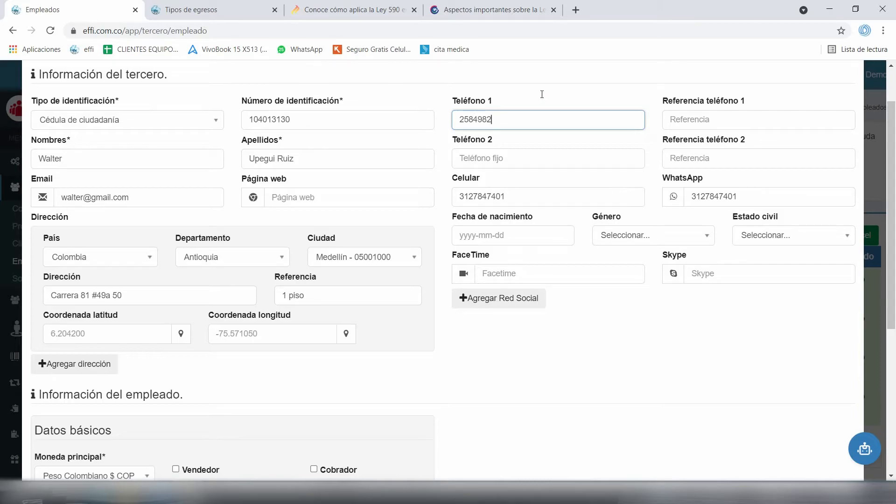
{"action": "key", "text": "Tab"}
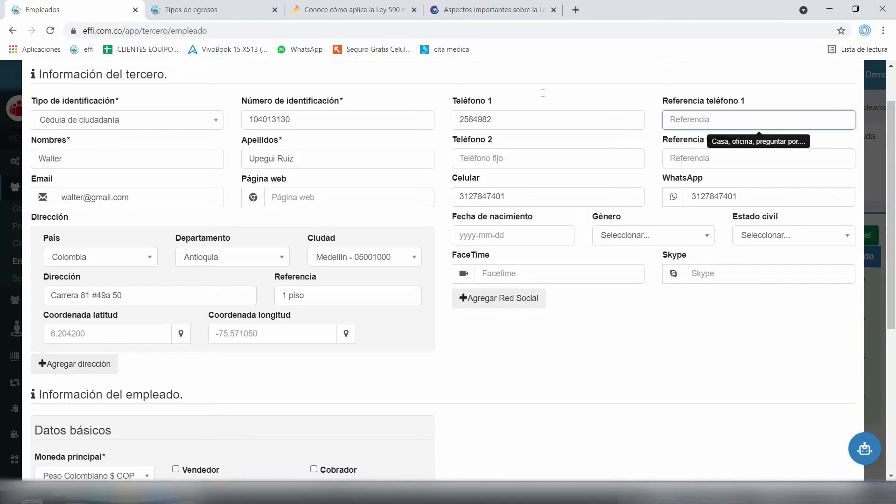
{"action": "type", "text": "tia apamro"}
{"action": "key", "text": "BackSpace"}
{"action": "key", "text": "BackSpace"}
{"action": "key", "text": "BackSpace"}
{"action": "type", "text": "mparo"}
{"action": "scroll", "coordinate": [118, 196], "scroll_direction": "down", "scroll_amount": 5}
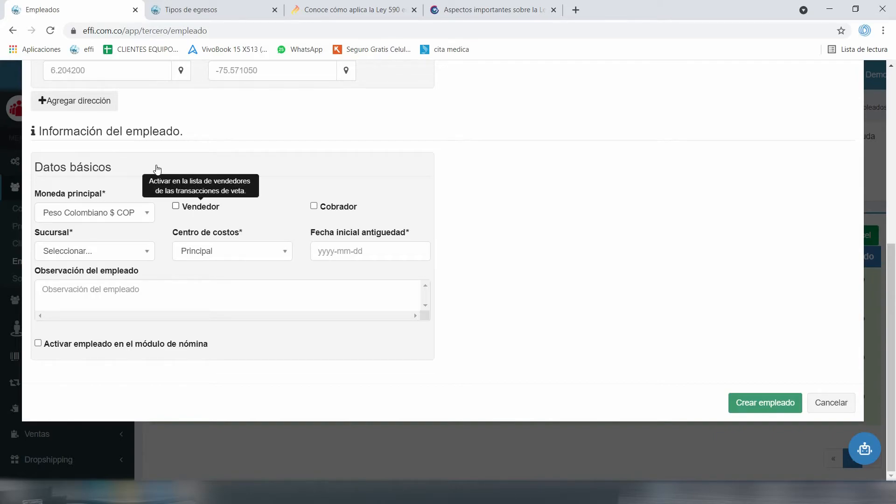
Leave Vendedor and Cobrador unchecked and set the Sucursal to Tienda Principal
{"action": "key", "text": "space"}
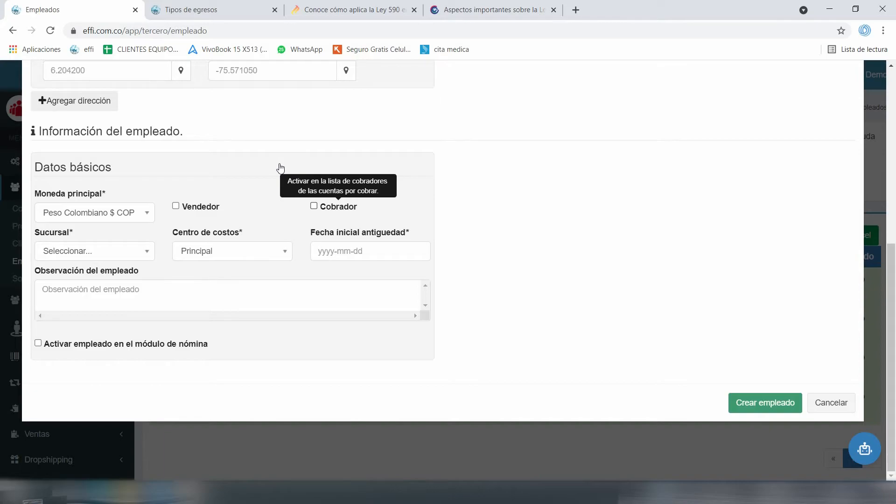
{"action": "key", "text": "space"}
{"action": "key", "text": "space"}
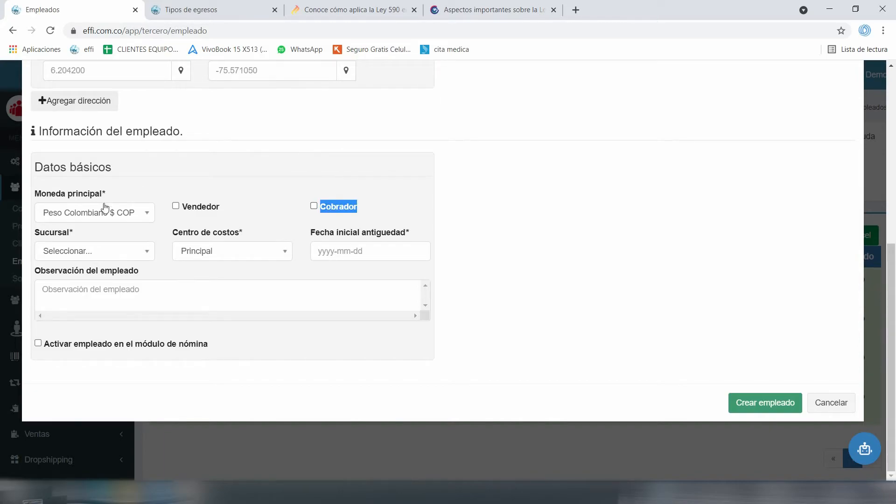
{"action": "key", "text": "Tab"}
{"action": "key", "text": "Down"}
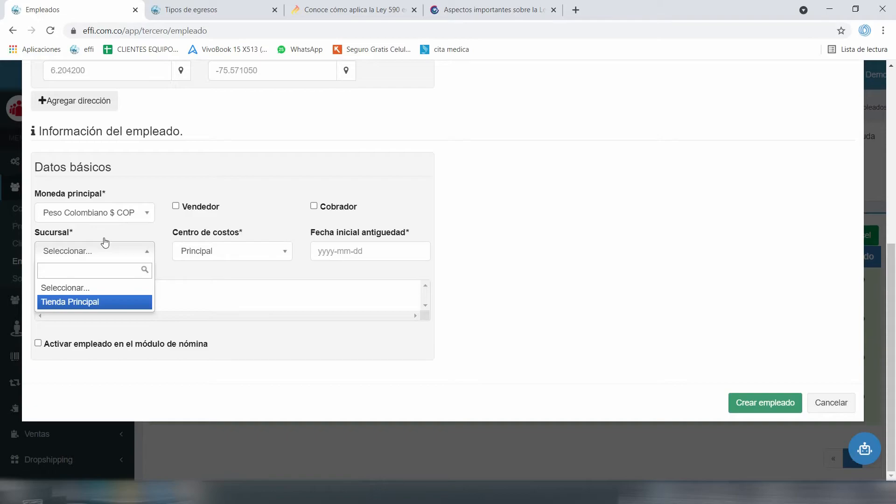
{"action": "key", "text": "Return"}
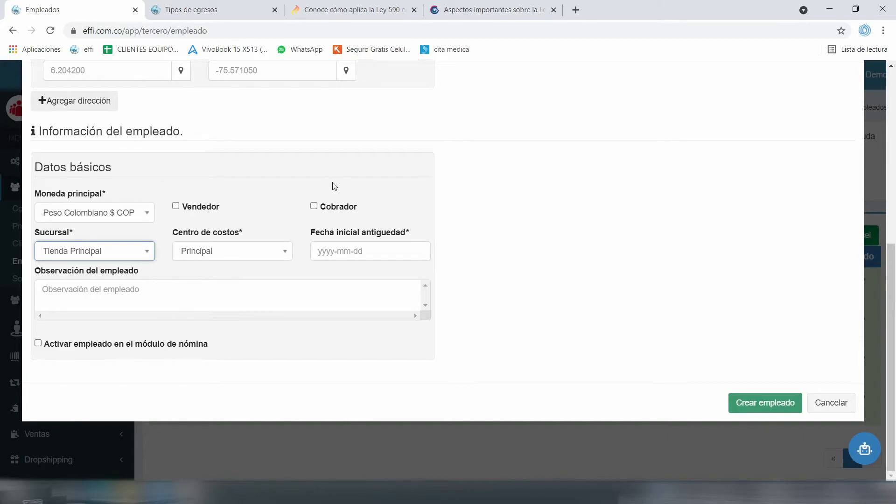
{"action": "left_click_drag", "start_coordinate": [332, 182], "coordinate": [270, 183]}
{"action": "left_click", "coordinate": [271, 187]}
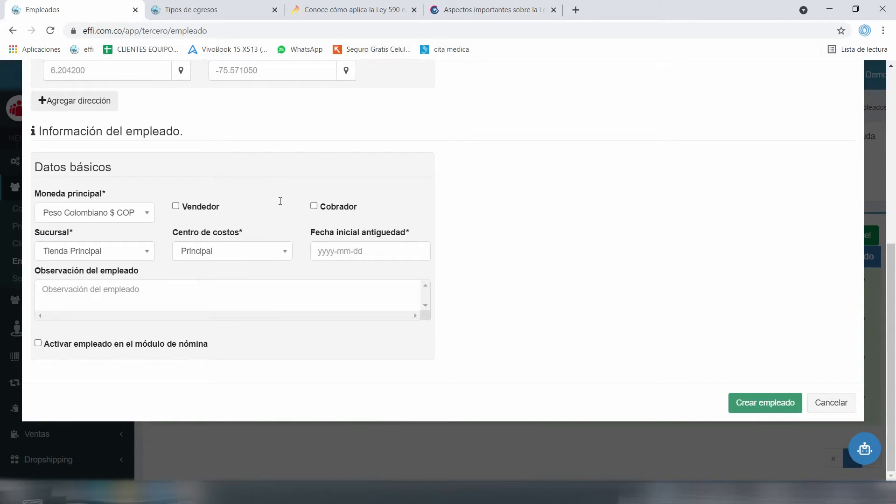
{"action": "key", "text": "Tab"}
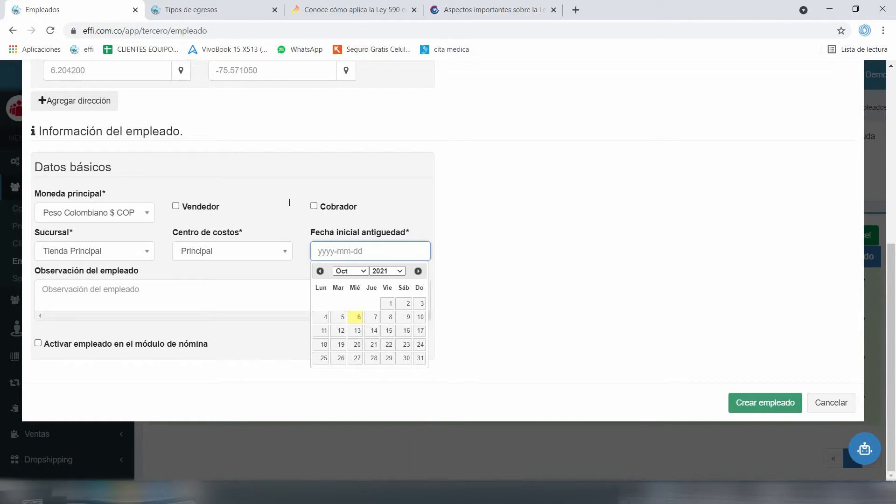
Pick January 15, 2021 as the Fecha inicial antigüedad in the calendar
{"action": "left_click", "coordinate": [345, 271]}
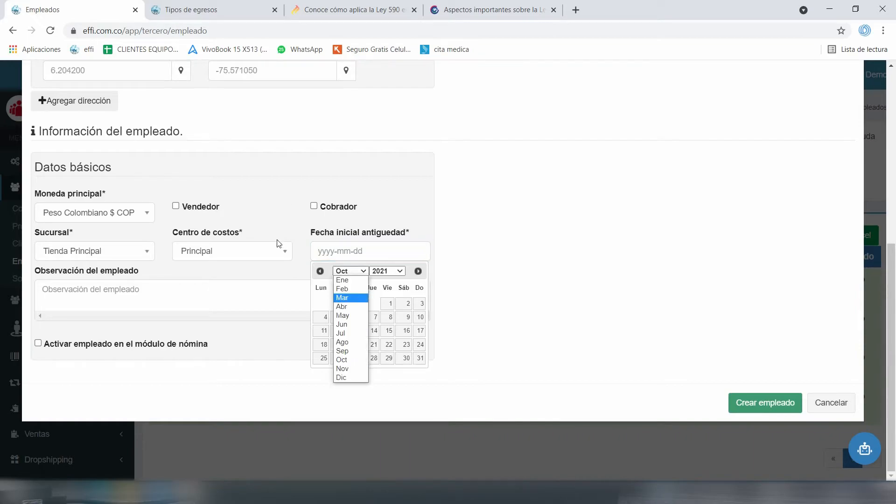
{"action": "left_click", "coordinate": [348, 289]}
{"action": "left_click", "coordinate": [356, 271]}
{"action": "left_click", "coordinate": [342, 280]}
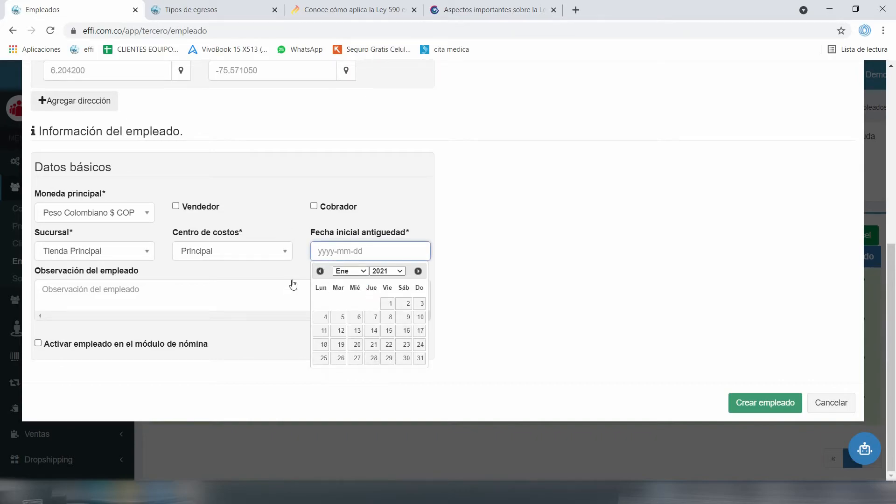
{"action": "left_click", "coordinate": [389, 330]}
{"action": "left_click", "coordinate": [311, 270]}
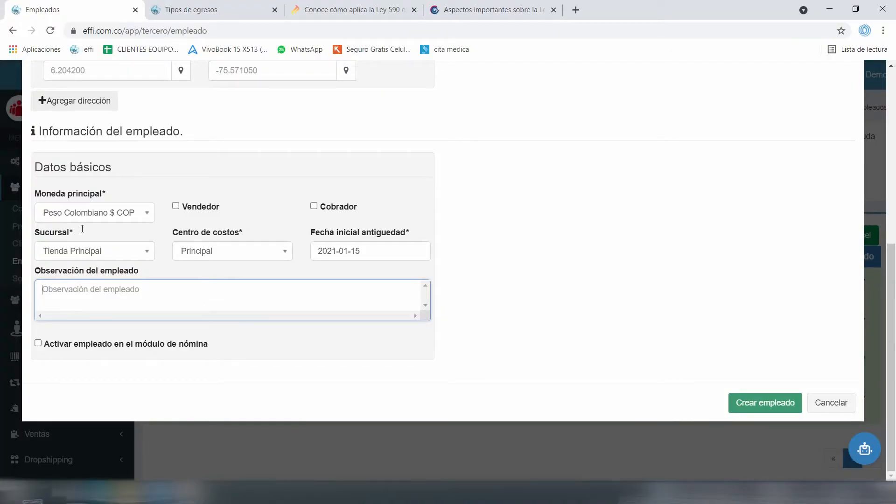
{"action": "scroll", "coordinate": [81, 228], "scroll_direction": "up", "scroll_amount": 6}
{"action": "scroll", "coordinate": [156, 166], "scroll_direction": "down", "scroll_amount": 6}
{"action": "scroll", "coordinate": [133, 111], "scroll_direction": "up", "scroll_amount": 5}
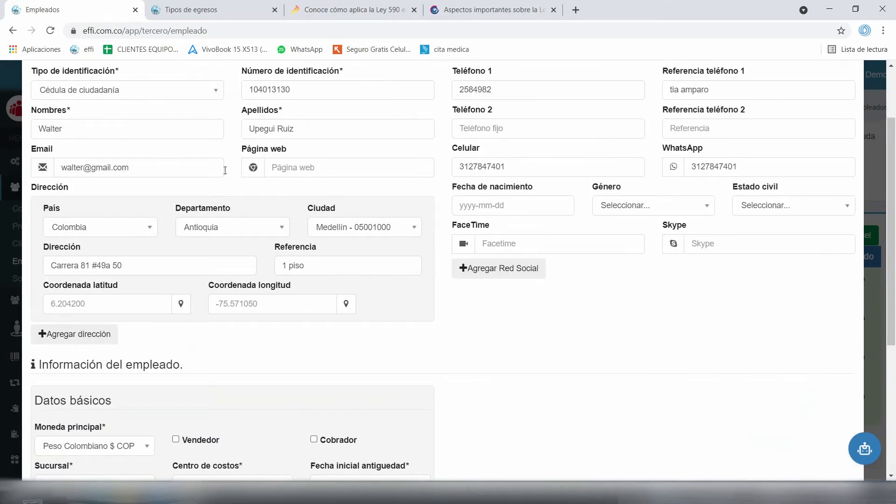
{"action": "scroll", "coordinate": [161, 113], "scroll_direction": "down", "scroll_amount": 4}
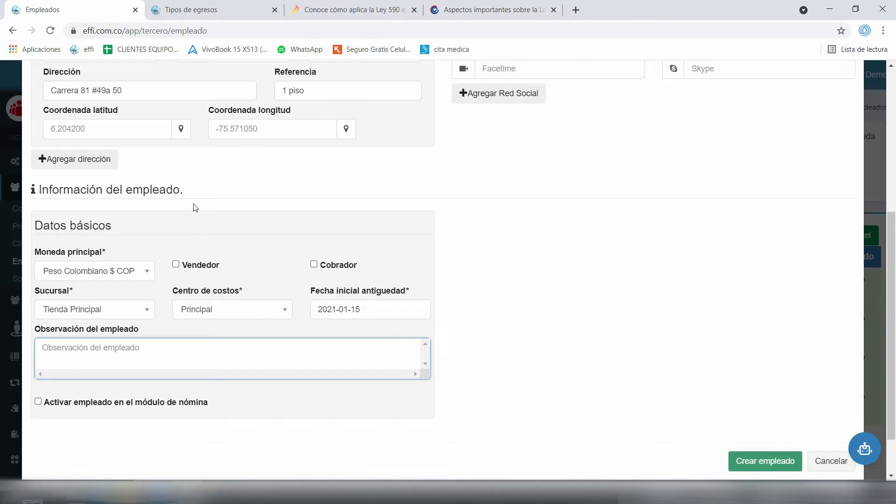
{"action": "scroll", "coordinate": [163, 233], "scroll_direction": "down", "scroll_amount": 2}
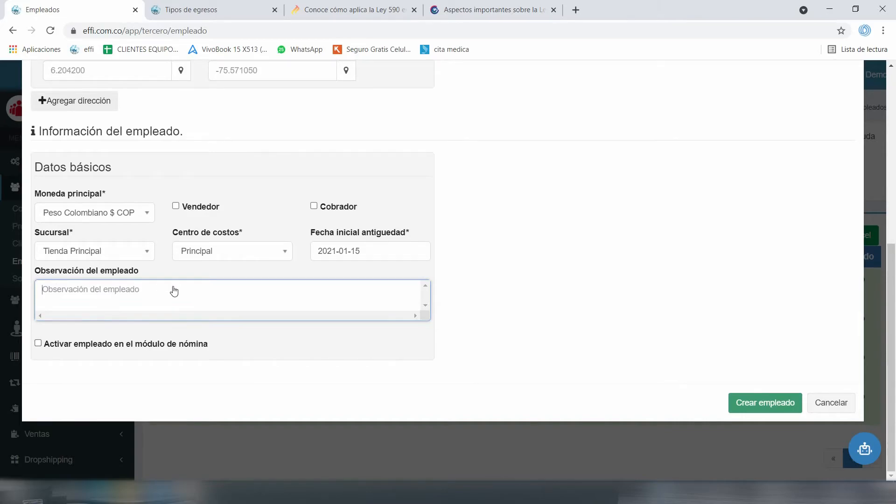
Check 'Activar empleado en el módulo de nómina'
{"action": "key", "text": "Tab"}
{"action": "key", "text": "space"}
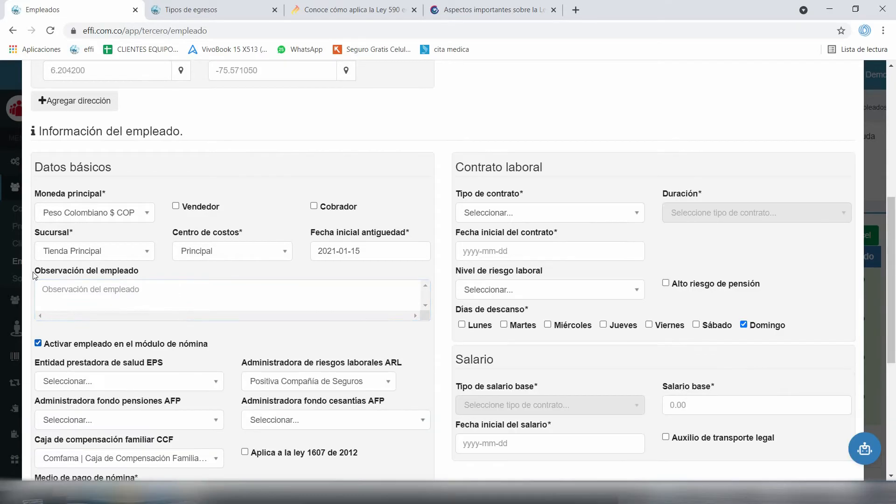
{"action": "scroll", "coordinate": [64, 247], "scroll_direction": "down", "scroll_amount": 2}
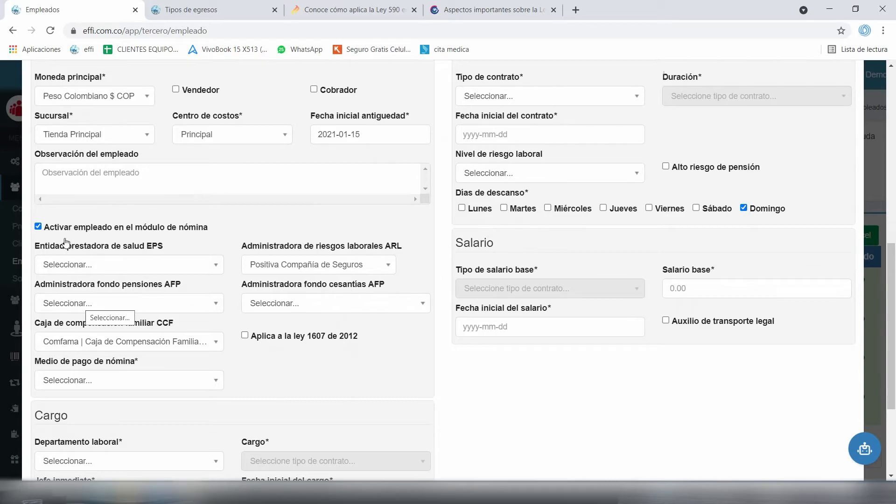
{"action": "scroll", "coordinate": [70, 242], "scroll_direction": "down", "scroll_amount": 1}
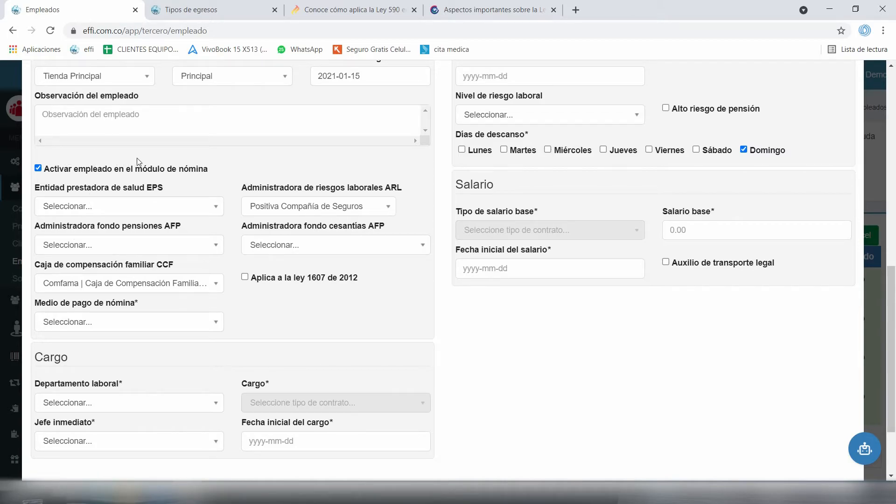
Choose EPS Sura as the health provider, keeping Positiva as the ARL insurer
{"action": "key", "text": "Tab"}
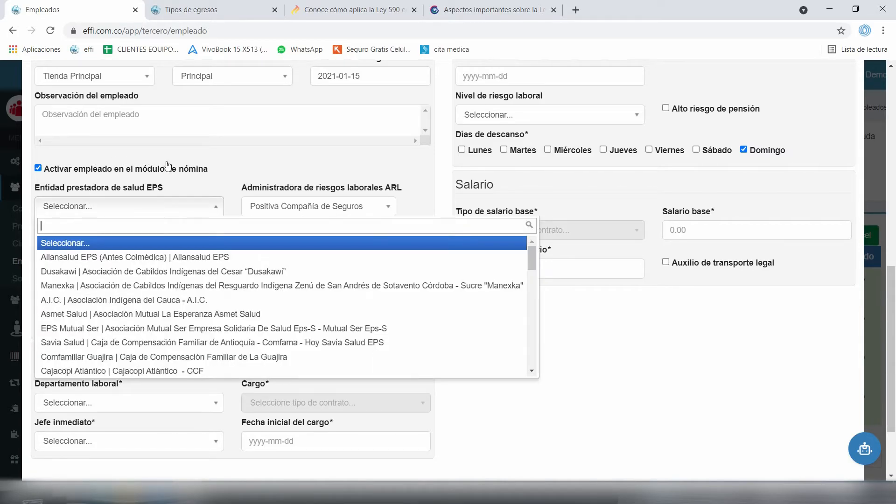
{"action": "key", "text": "Down"}
{"action": "key", "text": "Down"}
{"action": "key", "text": "Down"}
{"action": "key", "text": "Down"}
{"action": "key", "text": "Down"}
{"action": "key", "text": "Down"}
{"action": "key", "text": "Down"}
{"action": "key", "text": "Down"}
{"action": "key", "text": "Down"}
{"action": "key", "text": "Down"}
{"action": "key", "text": "Down"}
{"action": "key", "text": "Down"}
{"action": "key", "text": "Down"}
{"action": "key", "text": "Down"}
{"action": "key", "text": "Down"}
{"action": "key", "text": "Down"}
{"action": "key", "text": "Down"}
{"action": "key", "text": "Down"}
{"action": "key", "text": "Down"}
{"action": "key", "text": "Down"}
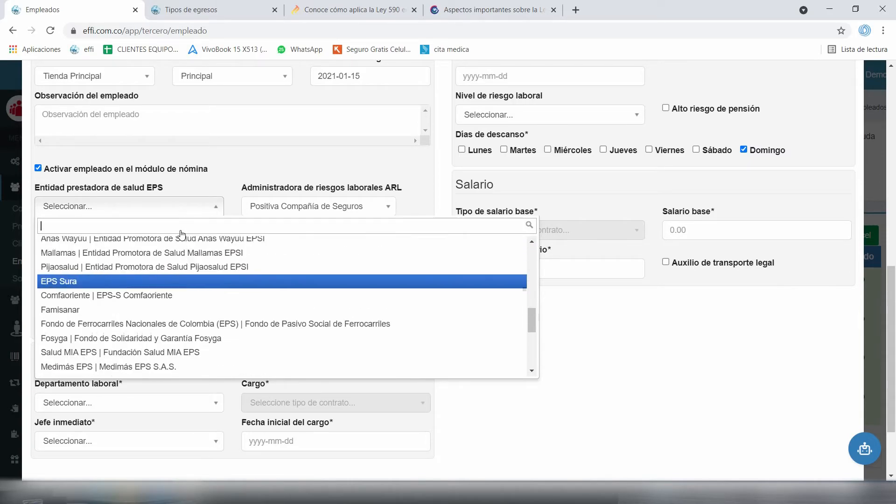
{"action": "key", "text": "Up"}
{"action": "key", "text": "Up"}
{"action": "key", "text": "Up"}
{"action": "key", "text": "Up"}
{"action": "key", "text": "Up"}
{"action": "key", "text": "Up"}
{"action": "key", "text": "Up"}
{"action": "key", "text": "Up"}
{"action": "key", "text": "Up"}
{"action": "key", "text": "Up"}
{"action": "key", "text": "Up"}
{"action": "key", "text": "Up"}
{"action": "key", "text": "Up"}
{"action": "key", "text": "Up"}
{"action": "key", "text": "Up"}
{"action": "key", "text": "Up"}
{"action": "key", "text": "Up"}
{"action": "key", "text": "Up"}
{"action": "key", "text": "Up"}
{"action": "key", "text": "Up"}
{"action": "key", "text": "Down"}
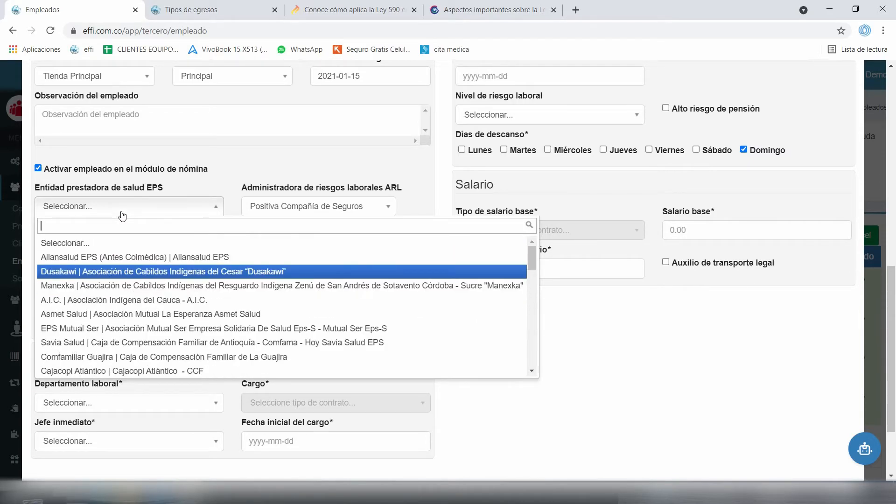
{"action": "key", "text": "Up"}
{"action": "type", "text": "sur"}
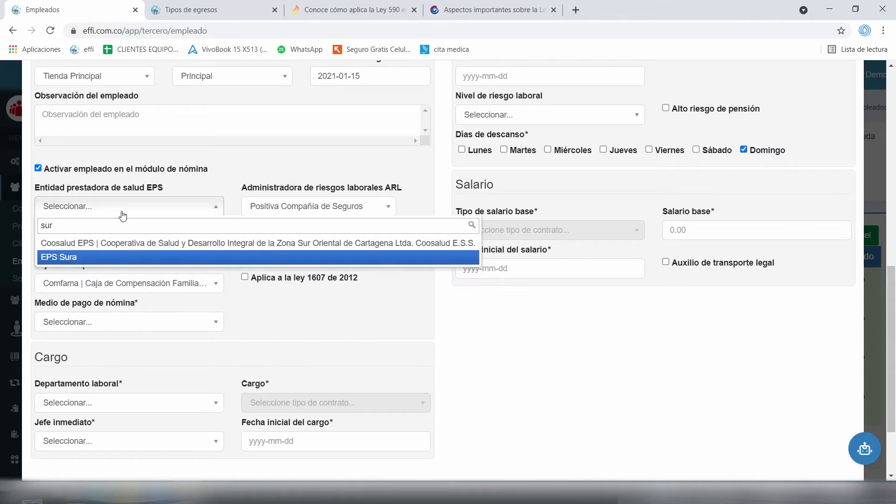
{"action": "key", "text": "Return"}
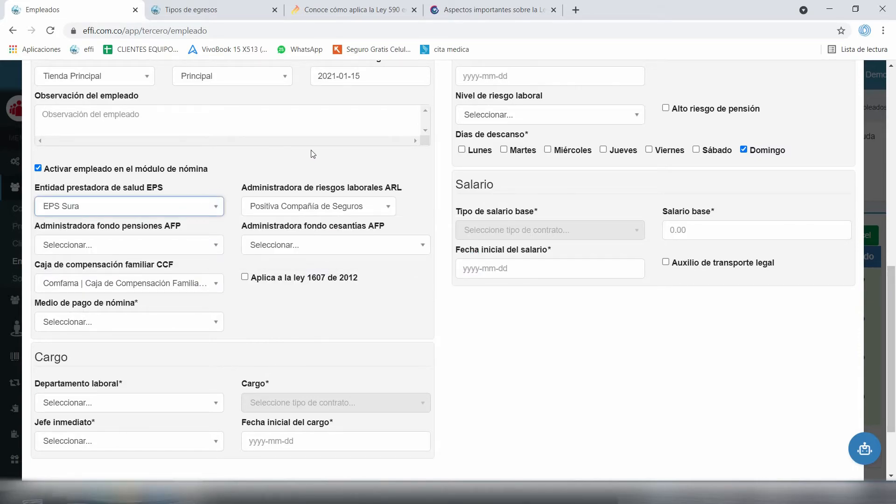
{"action": "left_click", "coordinate": [376, 205]}
{"action": "left_click", "coordinate": [375, 206]}
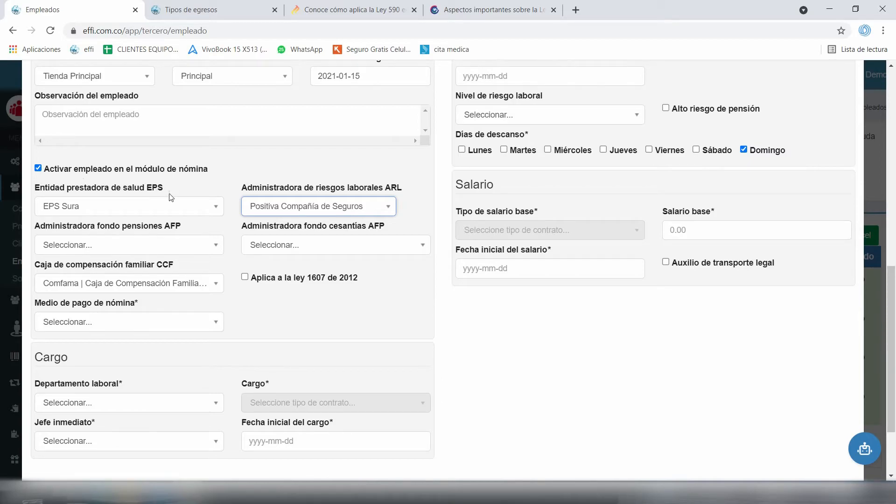
{"action": "key", "text": "Tab"}
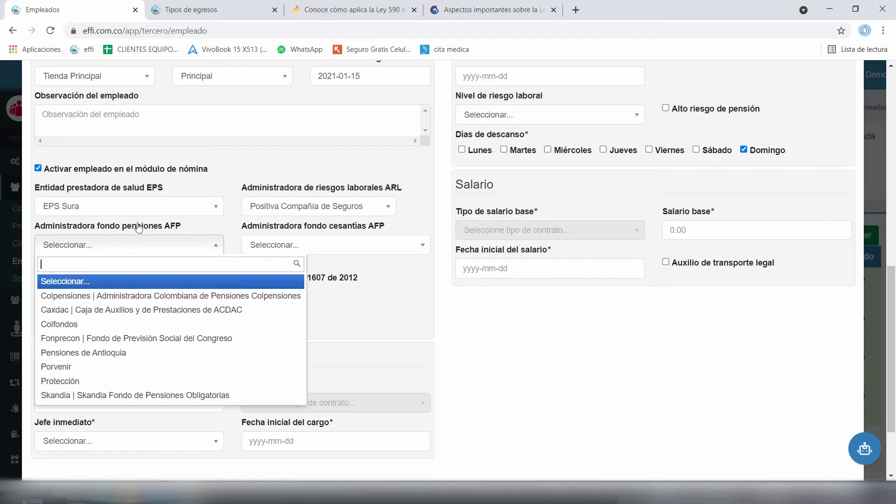
Choose Protección for both AFP pensiones and AFP cesantías
{"action": "key", "text": "Down"}
{"action": "key", "text": "Down"}
{"action": "key", "text": "Down"}
{"action": "key", "text": "Down"}
{"action": "key", "text": "Down"}
{"action": "key", "text": "Down"}
{"action": "key", "text": "Down"}
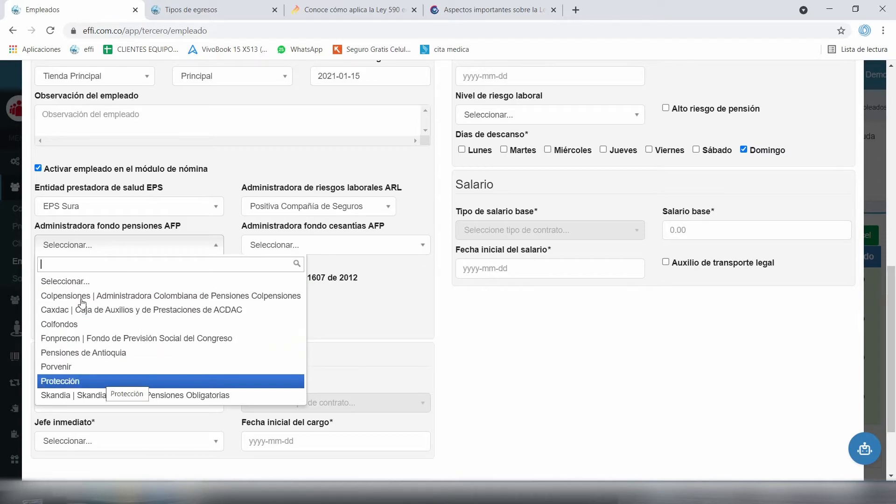
{"action": "key", "text": "Return"}
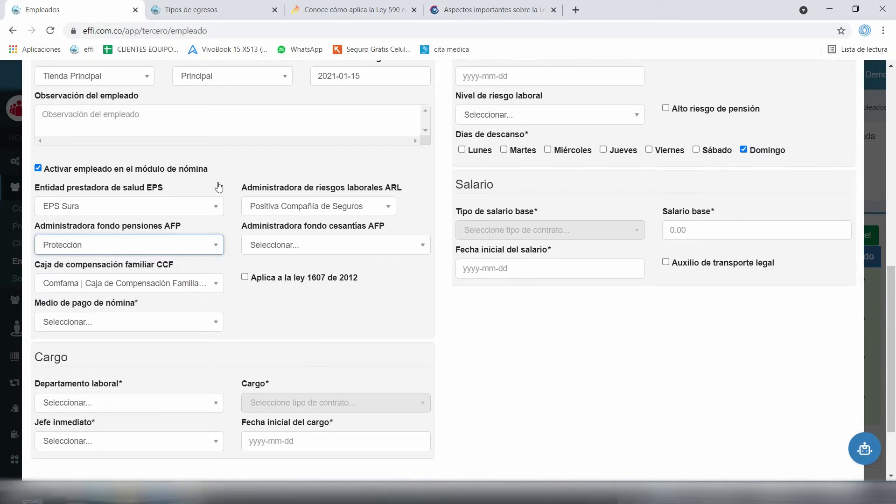
{"action": "key", "text": "Tab"}
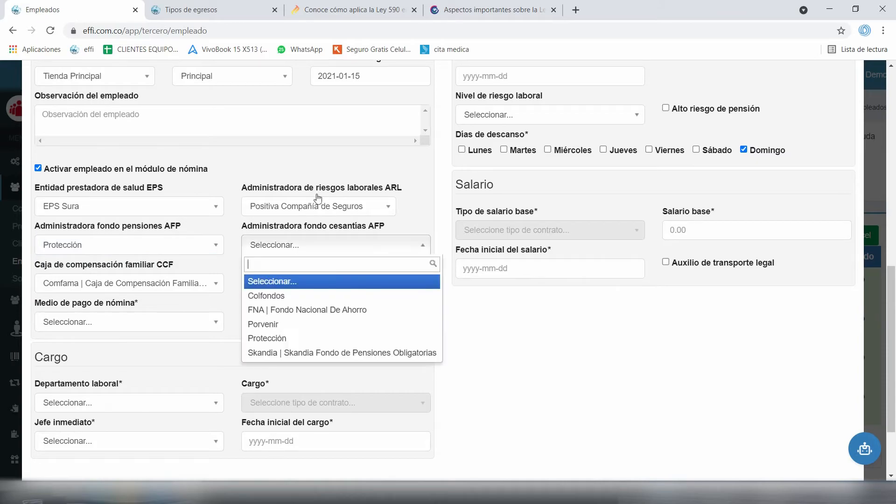
{"action": "key", "text": "Down"}
{"action": "key", "text": "Down"}
{"action": "key", "text": "Down"}
{"action": "key", "text": "Down"}
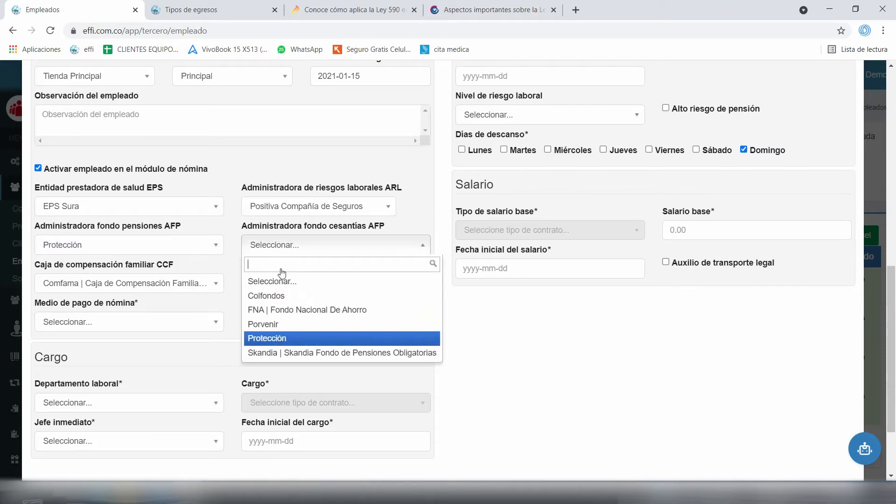
{"action": "key", "text": "Return"}
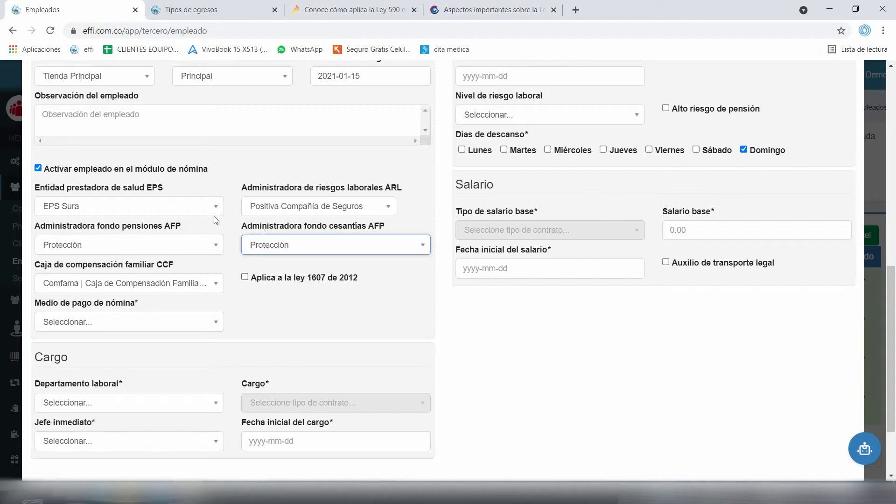
Select Consignación bancaria as the payroll payment method, leaving ley 1607 unchecked
{"action": "key", "text": "space"}
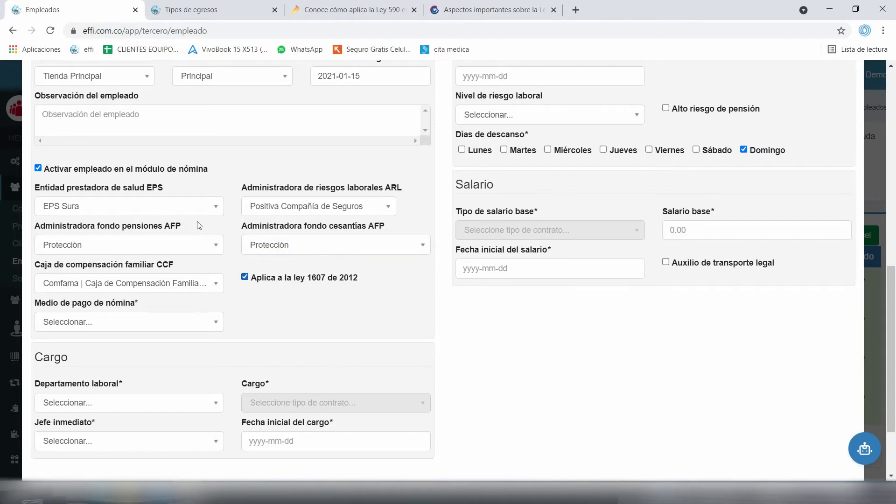
{"action": "key", "text": "space"}
{"action": "scroll", "coordinate": [247, 245], "scroll_direction": "down", "scroll_amount": 2}
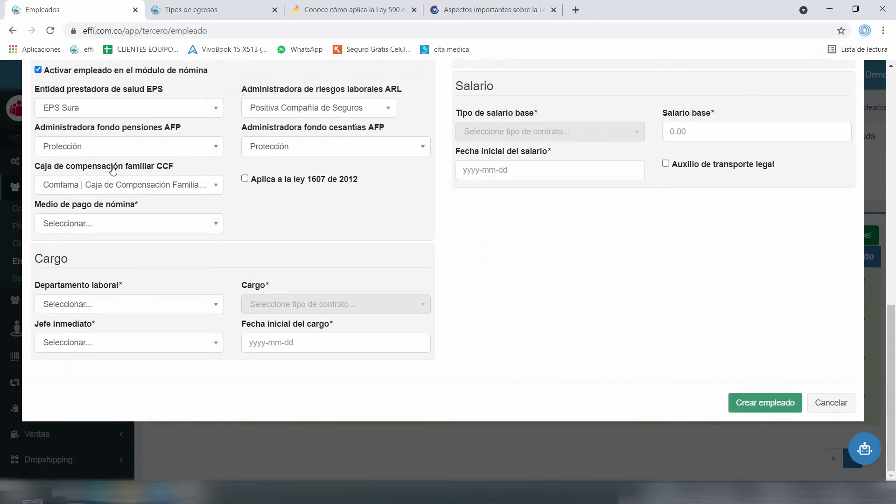
{"action": "key", "text": "Tab"}
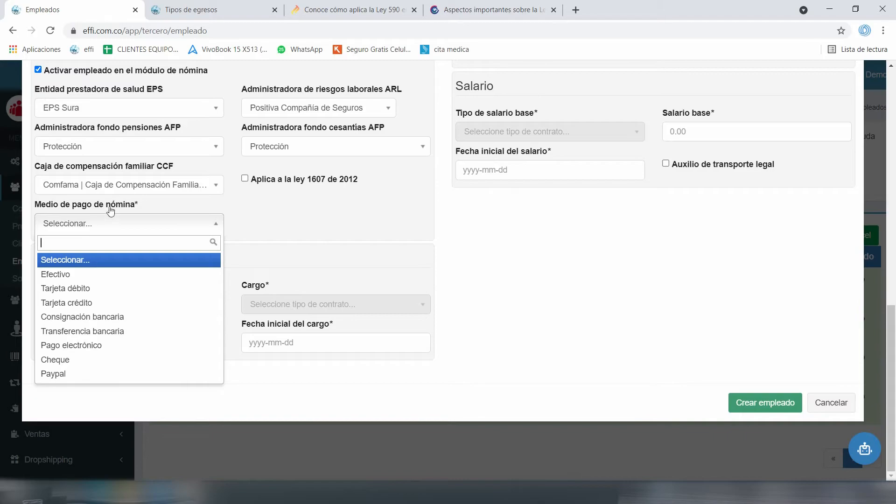
{"action": "key", "text": "Down"}
{"action": "key", "text": "Down"}
{"action": "key", "text": "Down"}
{"action": "key", "text": "Down"}
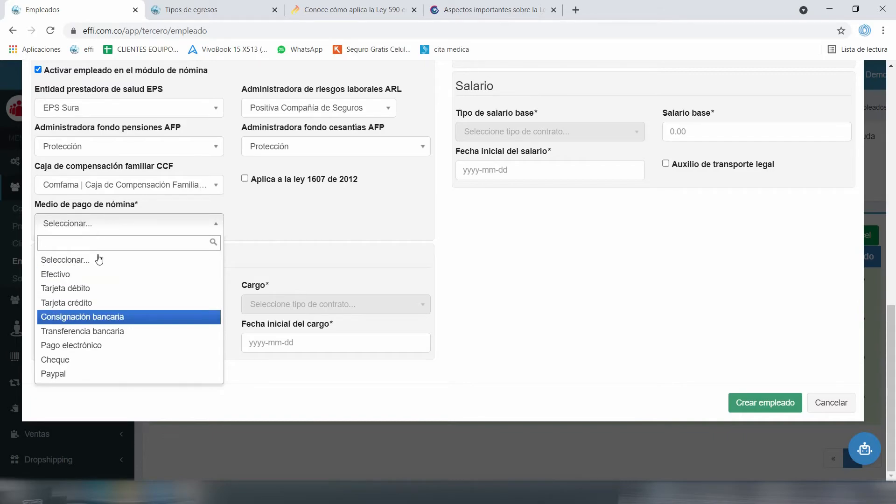
{"action": "key", "text": "Return"}
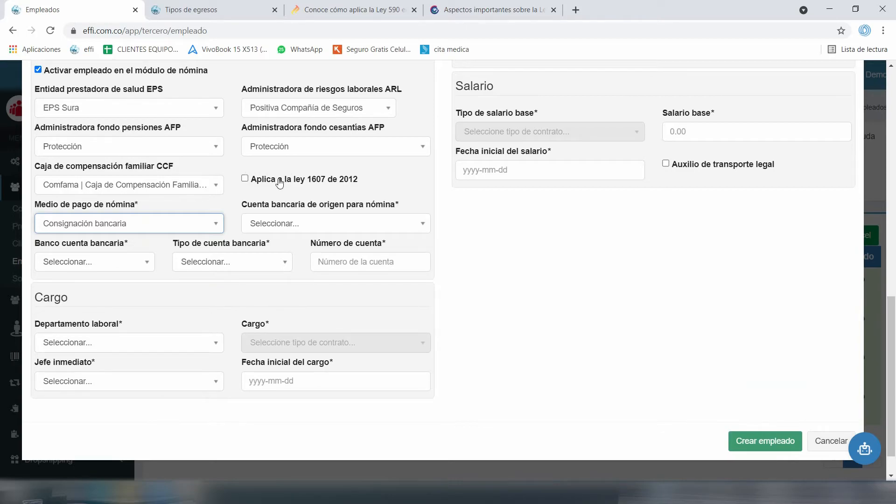
{"action": "key", "text": "Tab"}
{"action": "key", "text": "Escape"}
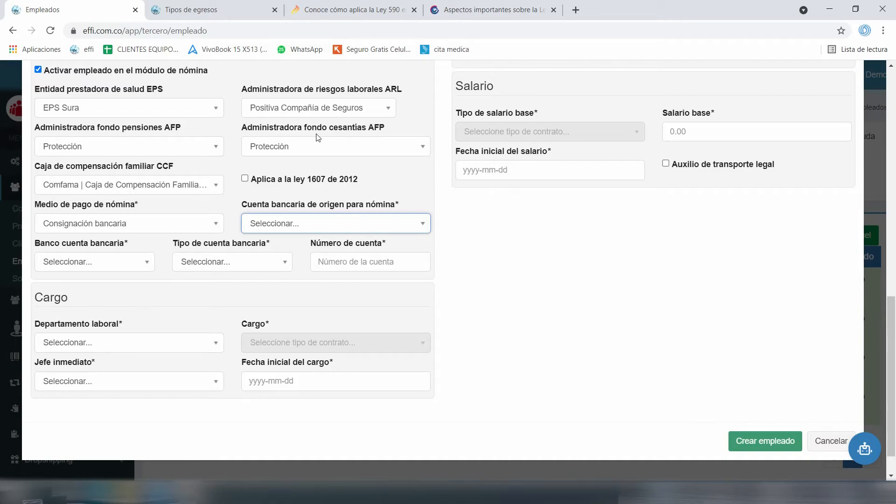
Choose DEMO NÓMINA BANCOLOMBIA as the source account and BANCOLOMBIA as the employee's bank
{"action": "left_click", "coordinate": [260, 222]}
{"action": "key", "text": "Down"}
{"action": "key", "text": "Return"}
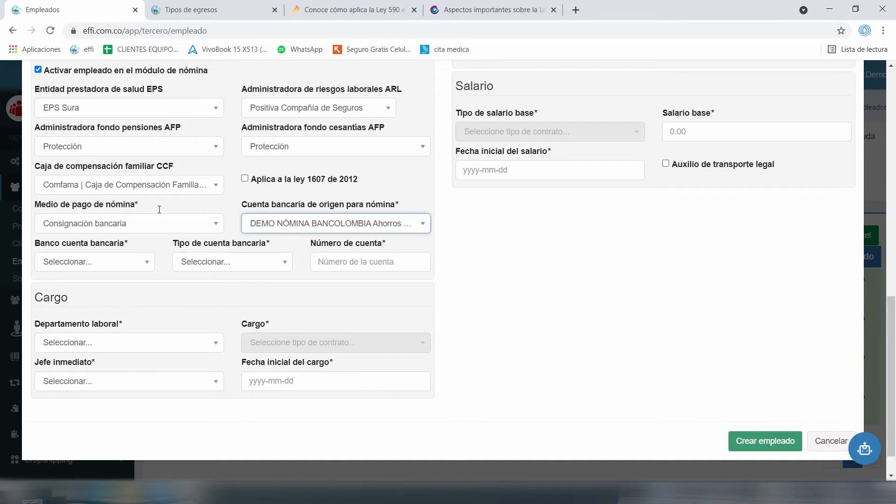
{"action": "left_click_drag", "start_coordinate": [111, 200], "coordinate": [107, 201]}
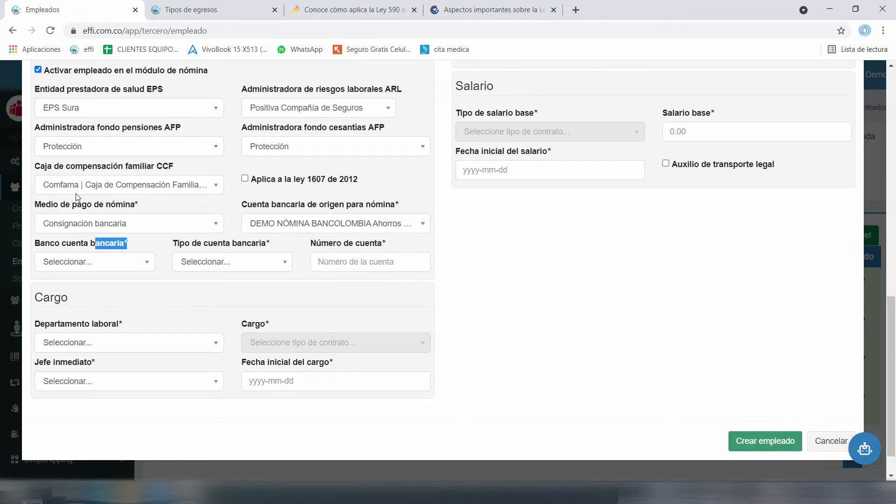
{"action": "left_click", "coordinate": [80, 208]}
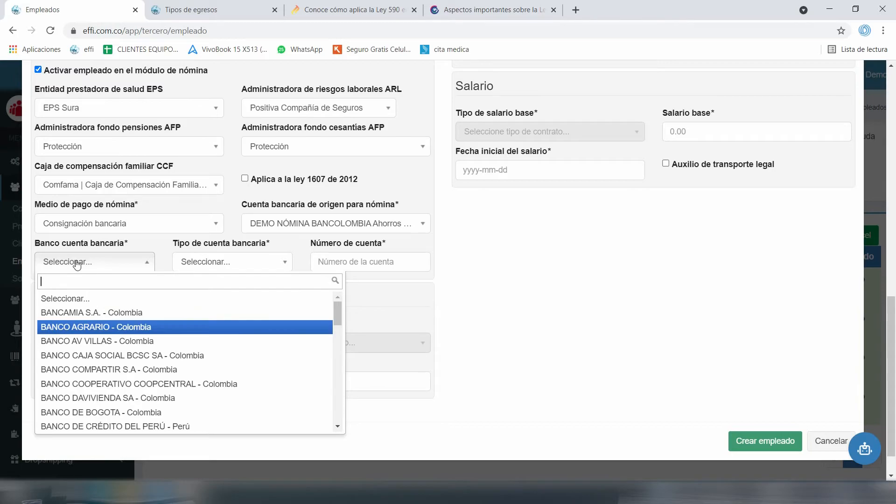
{"action": "type", "text": "ban"}
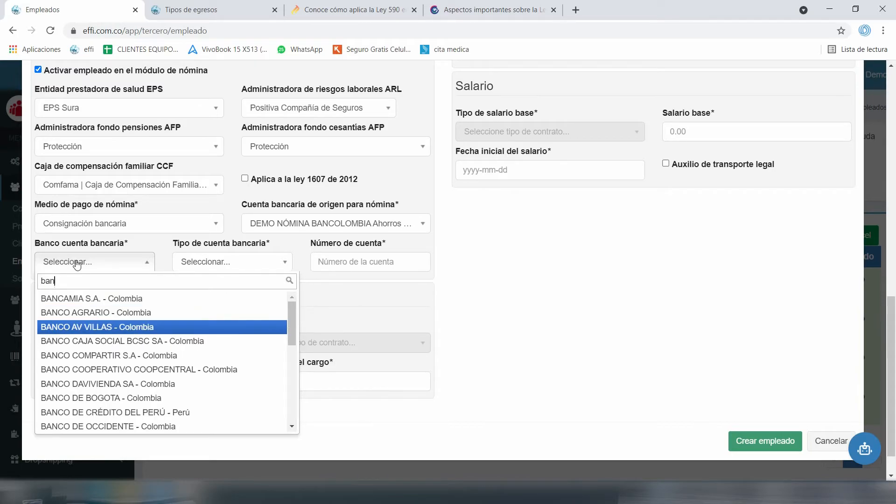
{"action": "type", "text": "colo"}
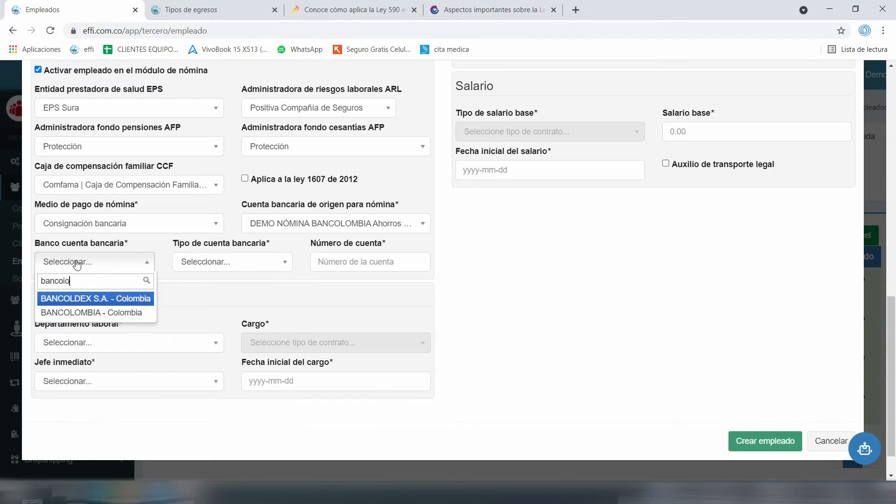
{"action": "key", "text": "Return"}
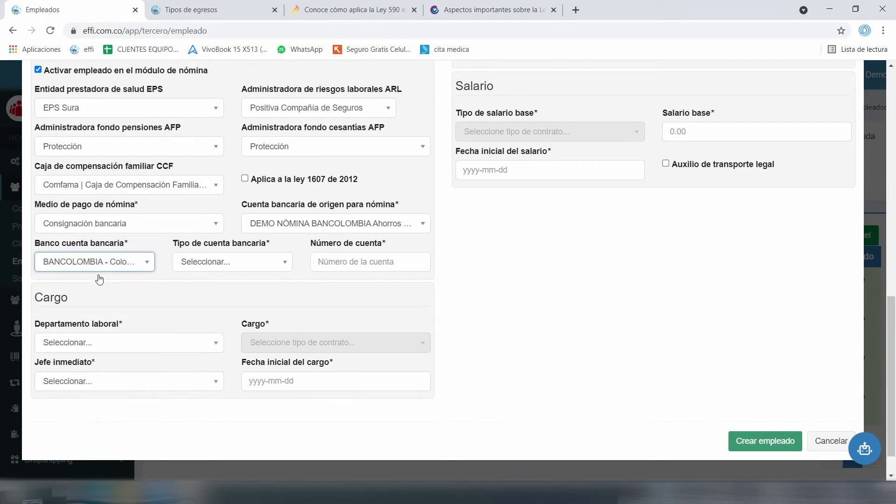
Set the account type to Ahorros and enter the employee's bank account number
{"action": "key", "text": "Tab"}
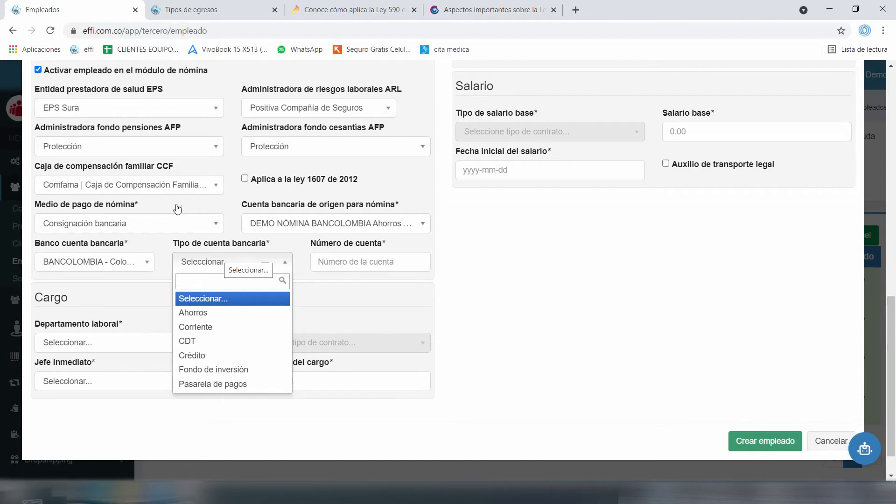
{"action": "key", "text": "Down"}
{"action": "key", "text": "Return"}
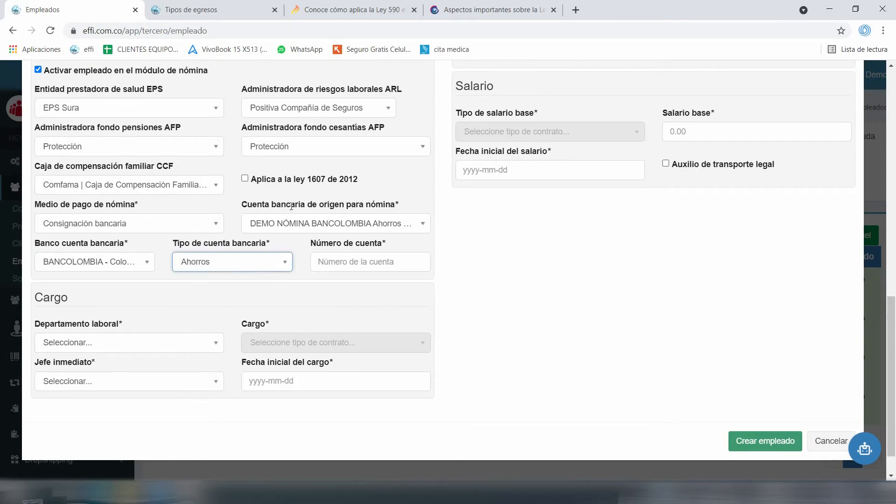
{"action": "key", "text": "Tab"}
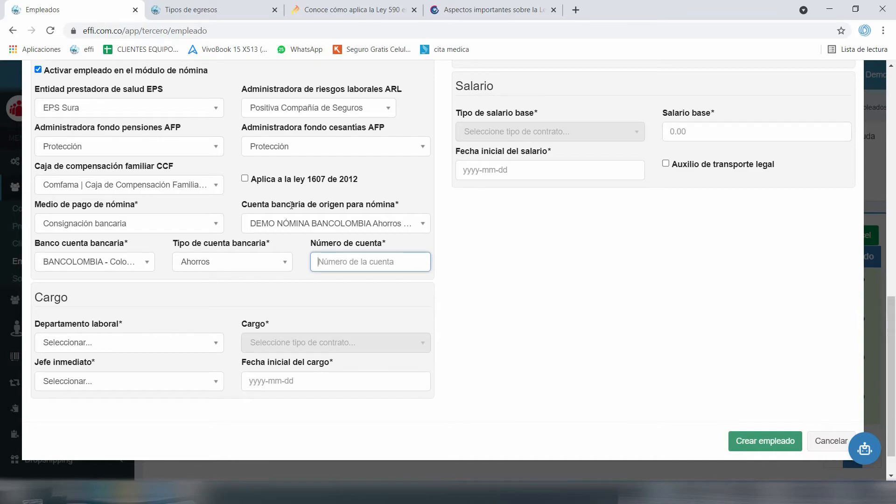
{"action": "left_click", "coordinate": [199, 238]}
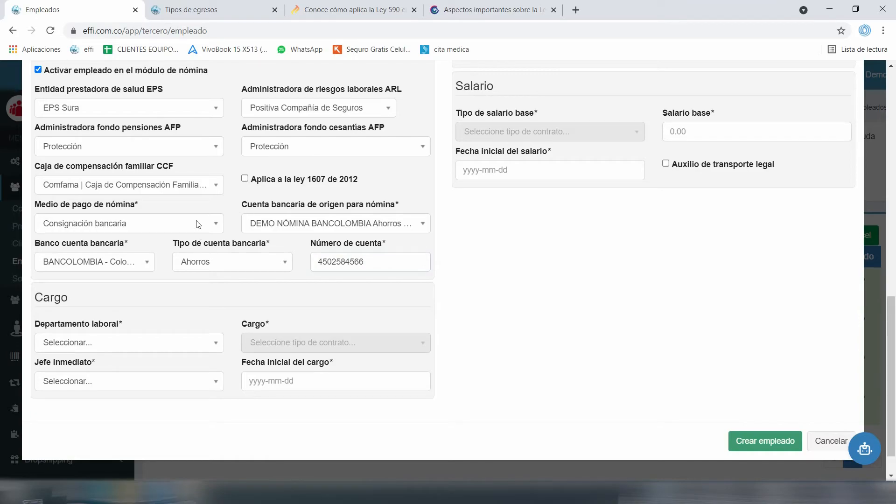
{"action": "scroll", "coordinate": [189, 223], "scroll_direction": "down", "scroll_amount": 1}
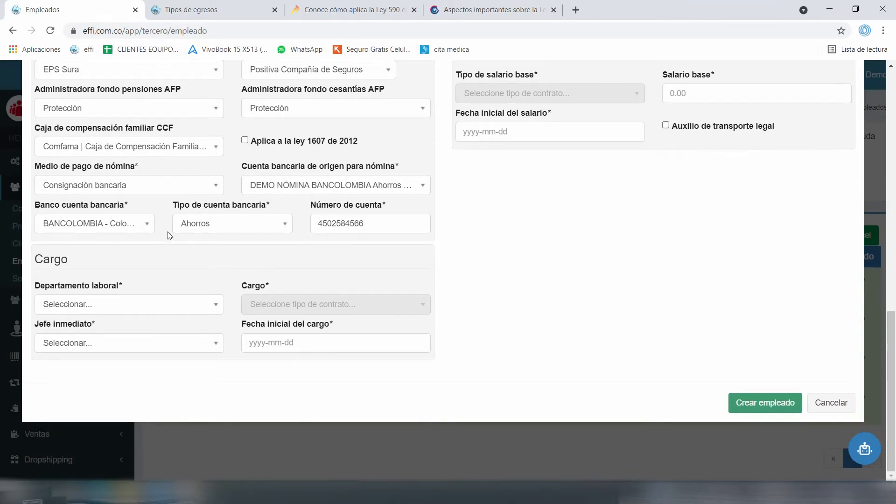
Set the Departamento laboral to Comercial and choose the immediate supervisor
{"action": "left_click", "coordinate": [121, 304]}
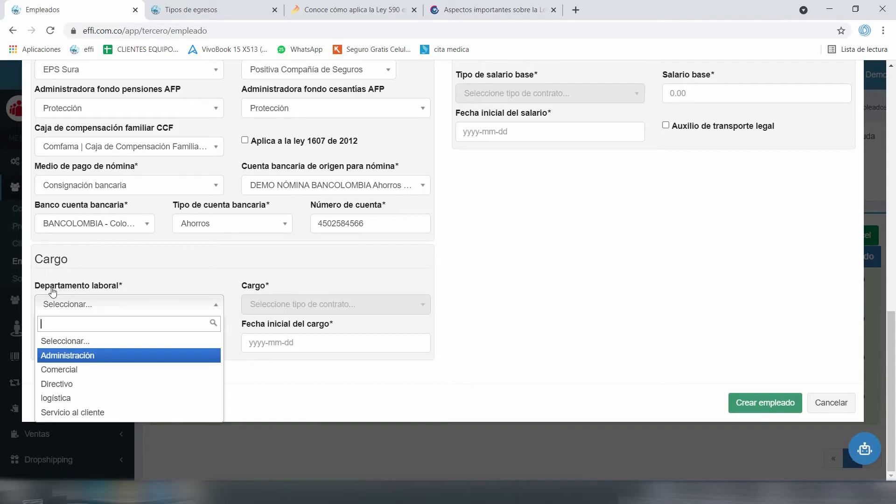
{"action": "left_click", "coordinate": [60, 369]}
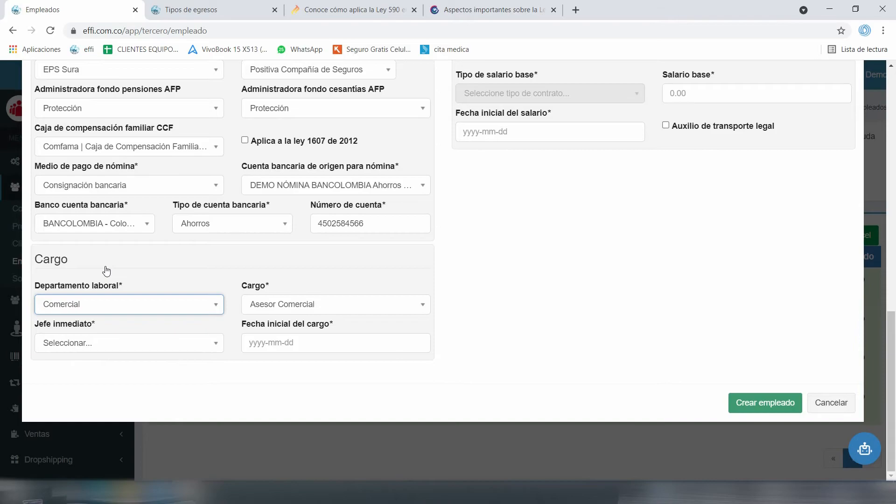
{"action": "left_click", "coordinate": [107, 343]}
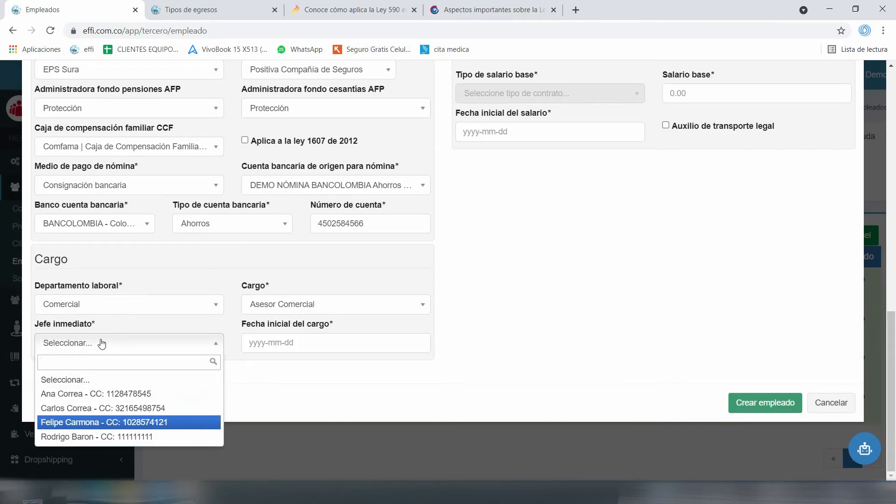
{"action": "left_click", "coordinate": [100, 422]}
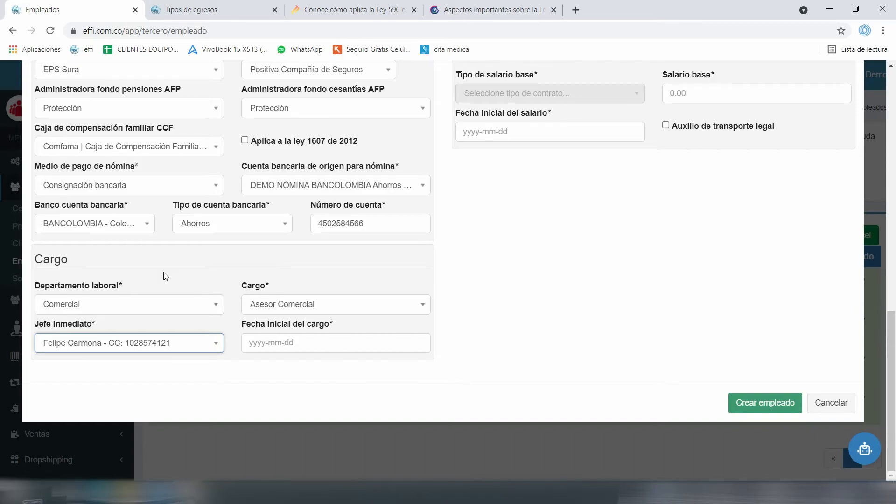
Set the Fecha inicial del cargo to 2021-01-15
{"action": "key", "text": "Tab"}
{"action": "key", "text": "Tab"}
{"action": "key", "text": "alt+Down"}
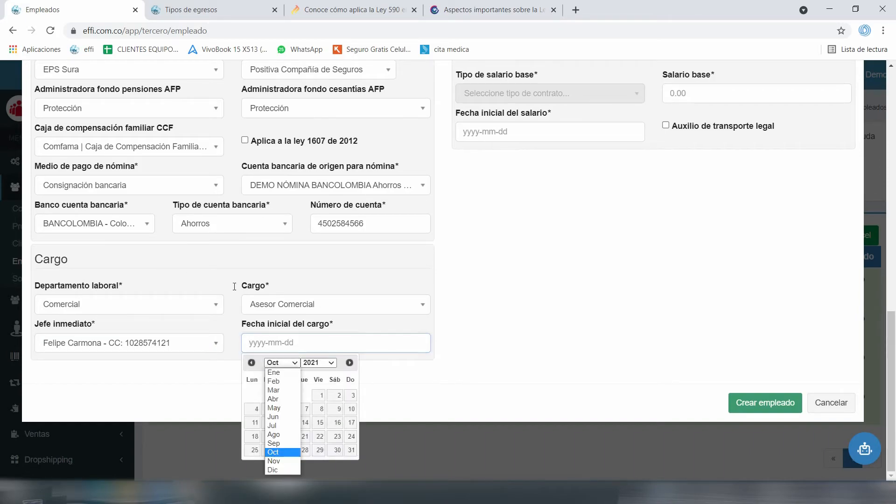
{"action": "key", "text": "Home"}
{"action": "key", "text": "Return"}
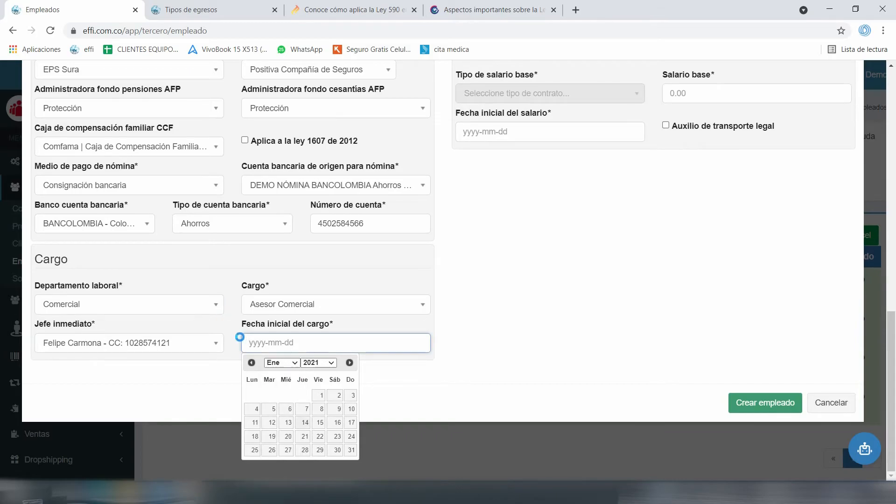
{"action": "key", "text": "Return"}
Browse the Tipo de contrato options and select Empleado
{"action": "scroll", "coordinate": [431, 205], "scroll_direction": "up", "scroll_amount": 14}
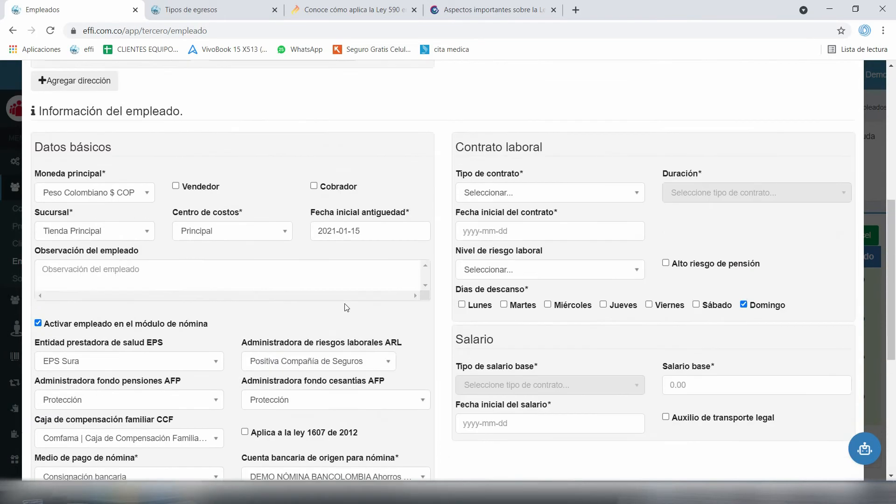
{"action": "scroll", "coordinate": [437, 219], "scroll_direction": "down", "scroll_amount": 5}
{"action": "scroll", "coordinate": [432, 217], "scroll_direction": "down", "scroll_amount": 1}
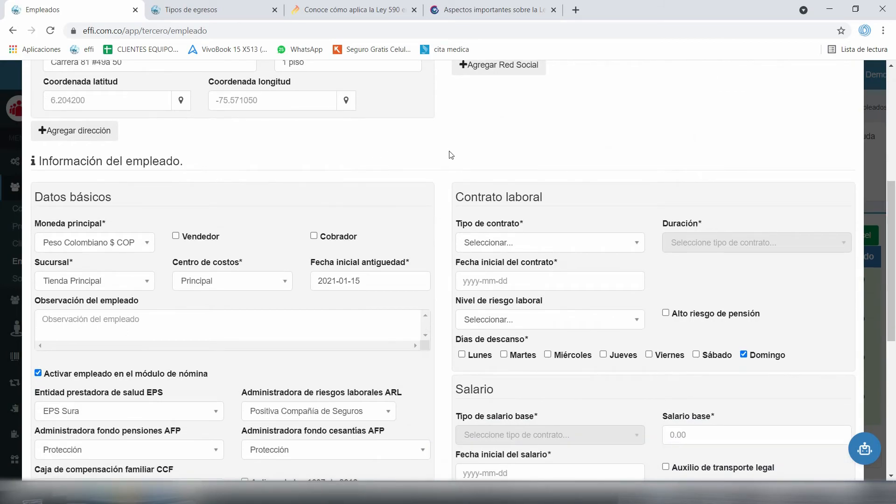
{"action": "key", "text": "Tab"}
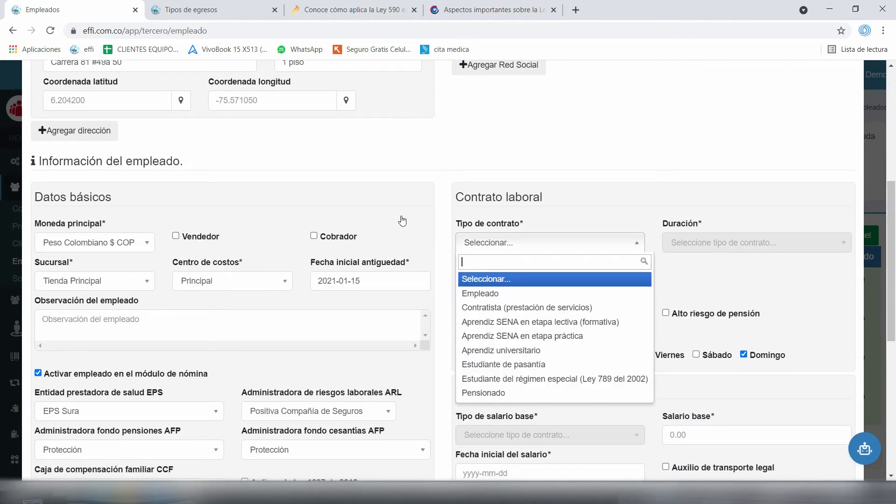
{"action": "key", "text": "Down"}
{"action": "key", "text": "Down"}
{"action": "key", "text": "Down"}
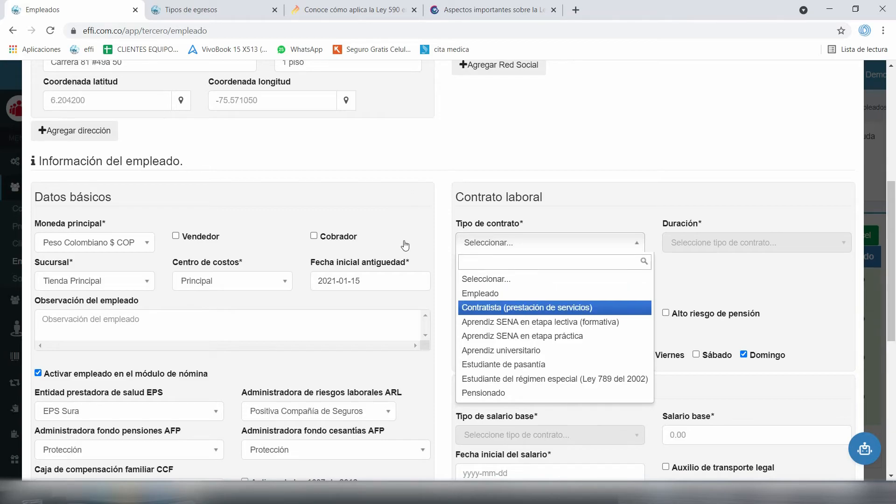
{"action": "key", "text": "Down"}
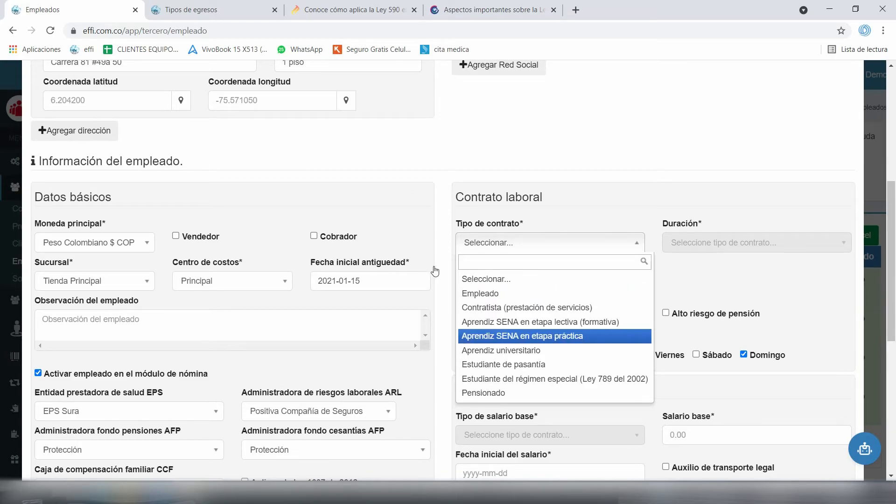
{"action": "key", "text": "Up"}
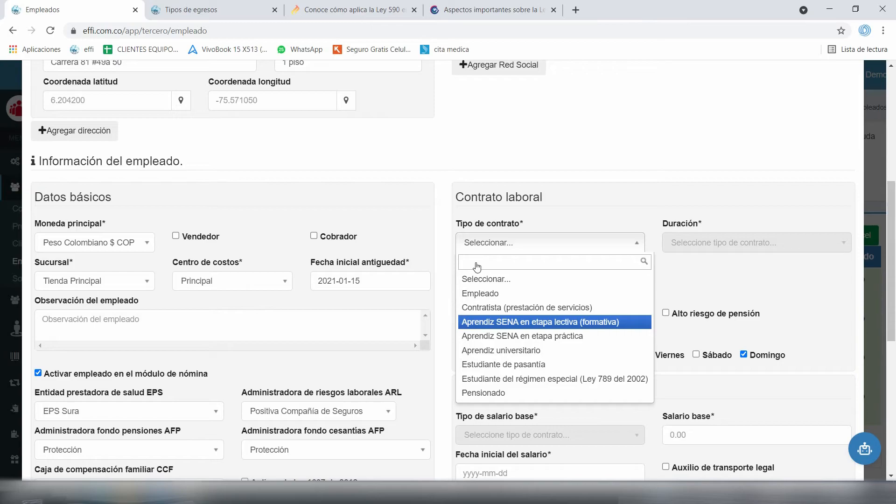
{"action": "key", "text": "Down"}
{"action": "key", "text": "Down"}
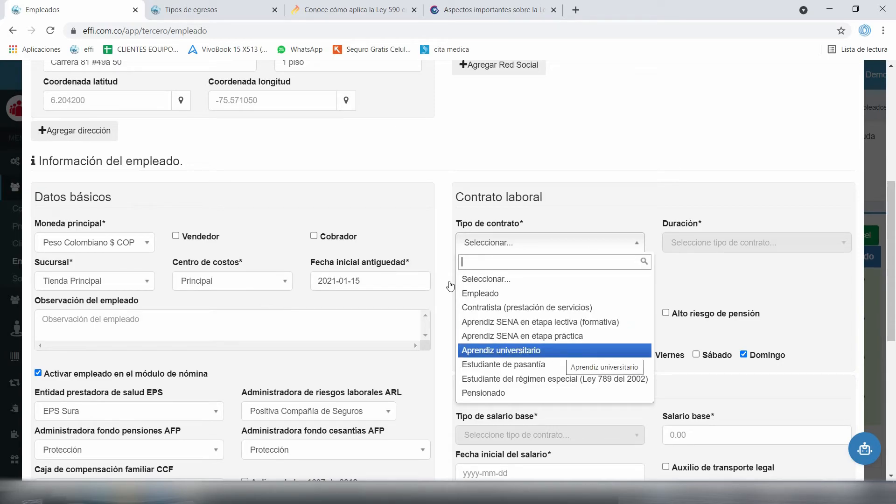
{"action": "key", "text": "Down"}
{"action": "key", "text": "Down"}
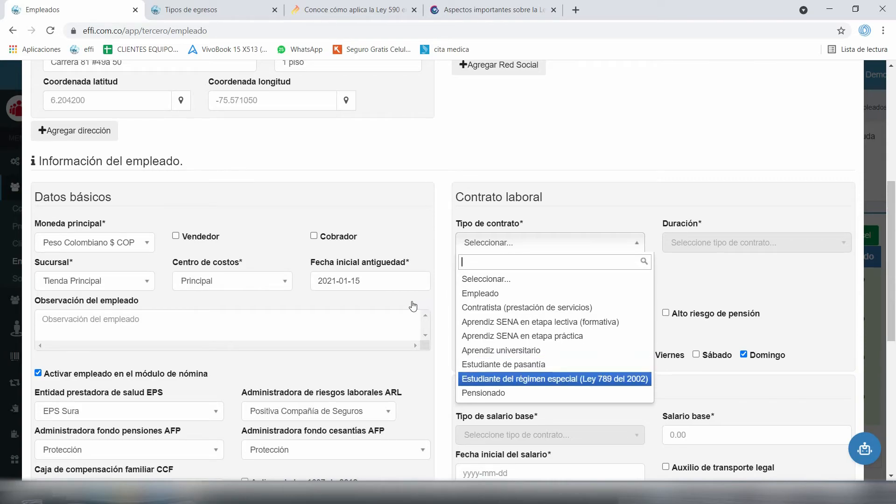
{"action": "key", "text": "Up"}
{"action": "key", "text": "Up"}
{"action": "key", "text": "Up"}
{"action": "key", "text": "Up"}
{"action": "key", "text": "Up"}
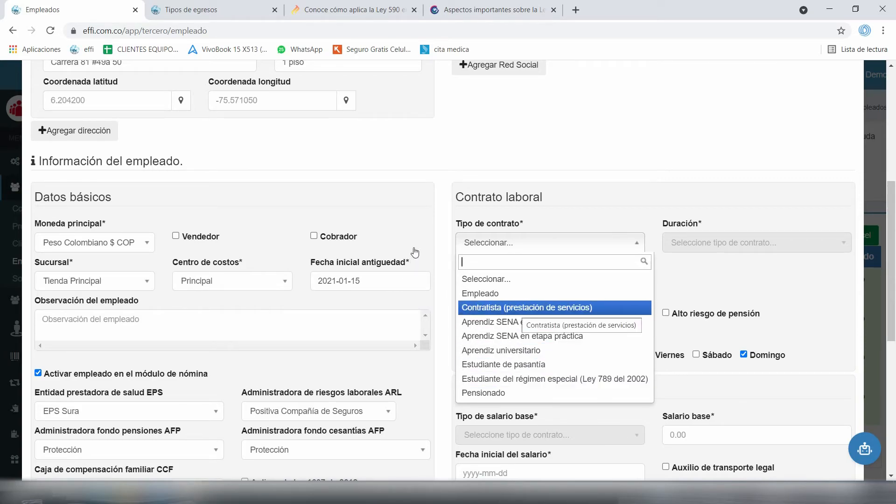
{"action": "key", "text": "Up"}
{"action": "key", "text": "Return"}
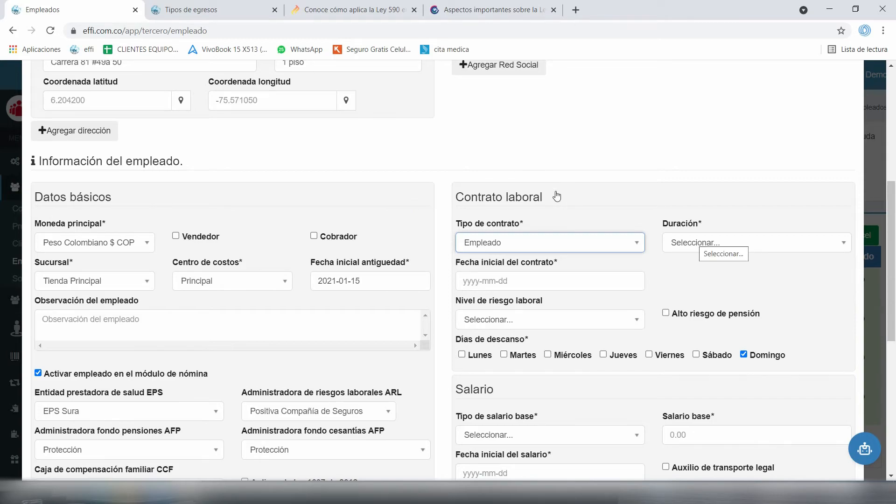
{"action": "key", "text": "Tab"}
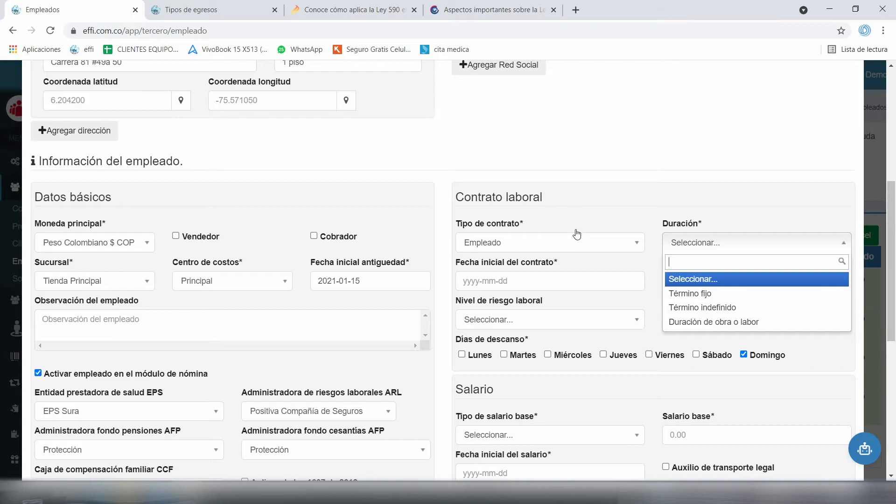
Set the contract duration to Término fijo
{"action": "key", "text": "Down"}
{"action": "key", "text": "Down"}
{"action": "key", "text": "Return"}
{"action": "key", "text": "Down"}
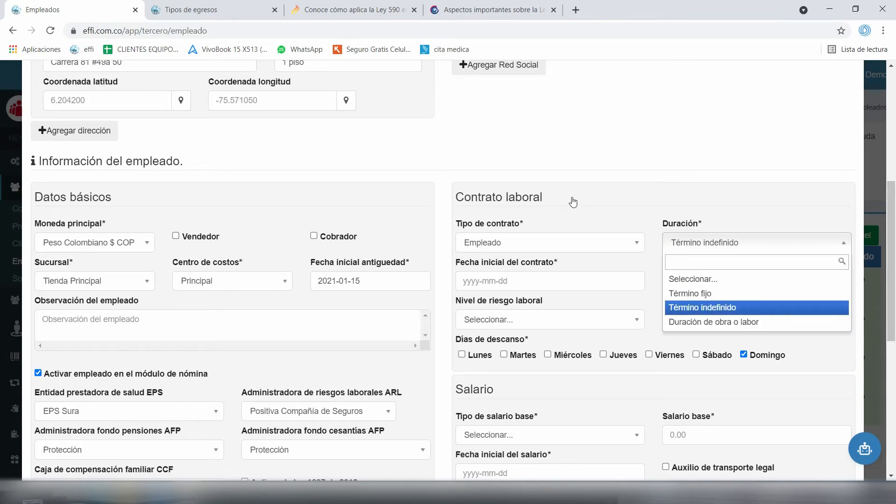
{"action": "key", "text": "Up"}
{"action": "key", "text": "Return"}
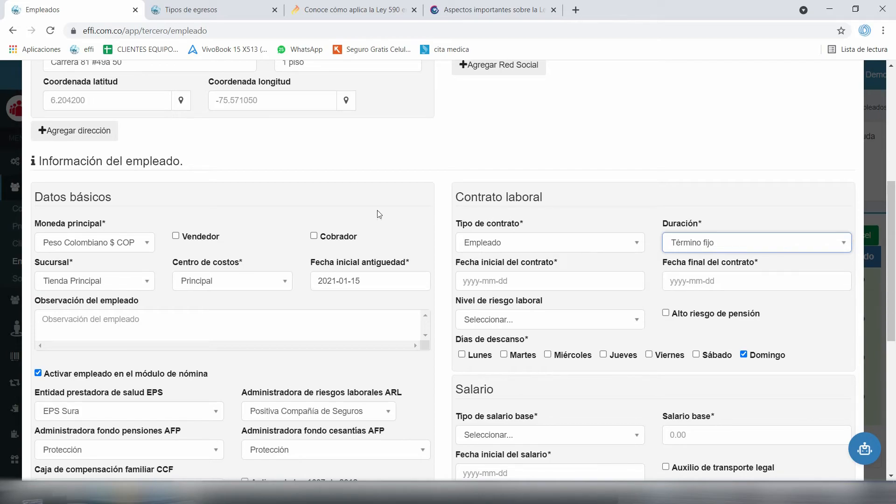
Set the contract start date to 2021-01-15
{"action": "key", "text": "Tab"}
{"action": "key", "text": "Tab"}
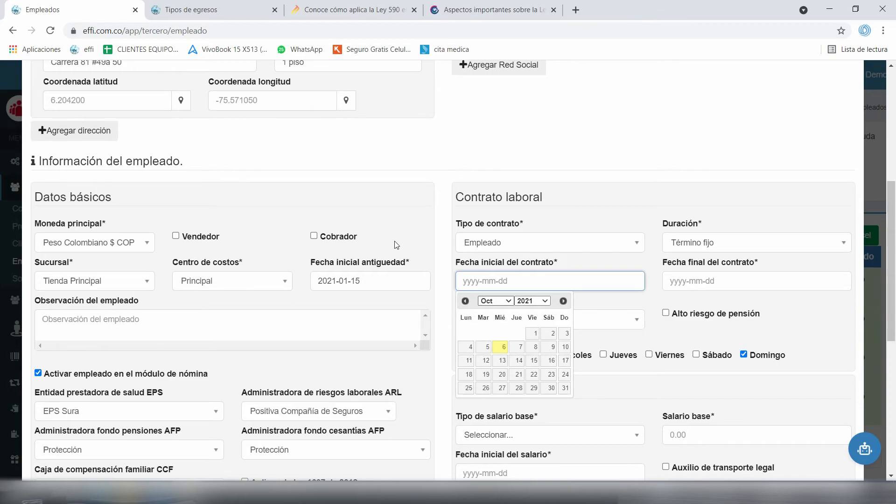
{"action": "key", "text": "alt+Down"}
{"action": "key", "text": "m"}
{"action": "key", "text": "Up"}
{"action": "key", "text": "Up"}
{"action": "key", "text": "Return"}
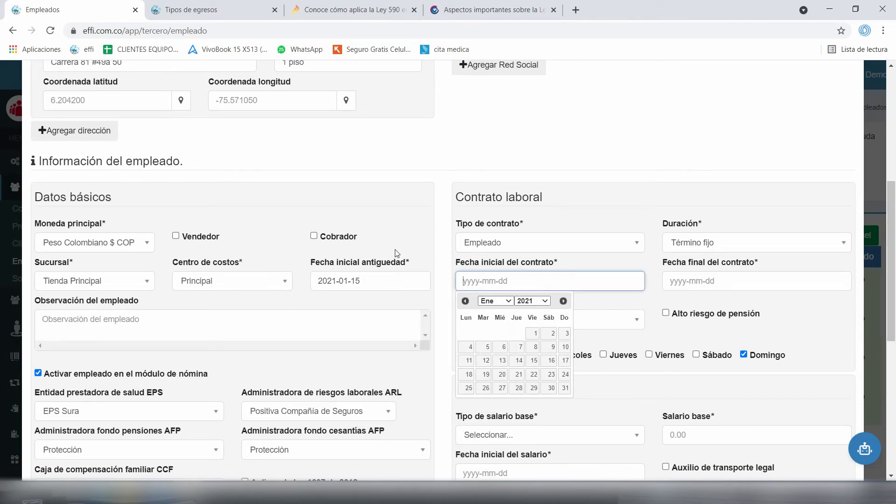
{"action": "type", "text": "2021-01-15"}
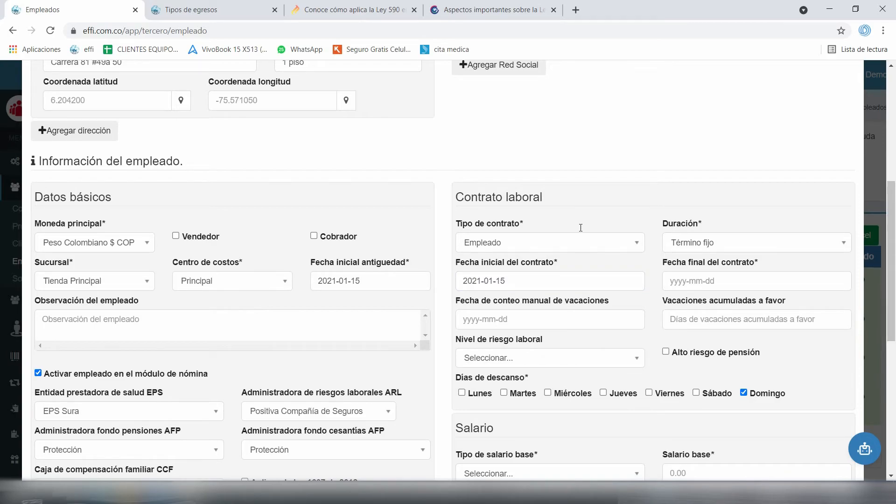
Set the contract end date to 2021-12-31
{"action": "key", "text": "Tab"}
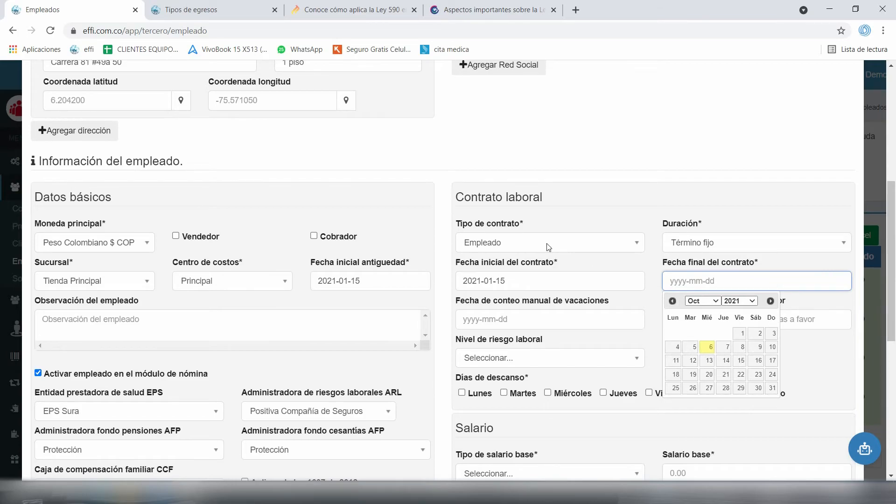
{"action": "key", "text": "alt+Down"}
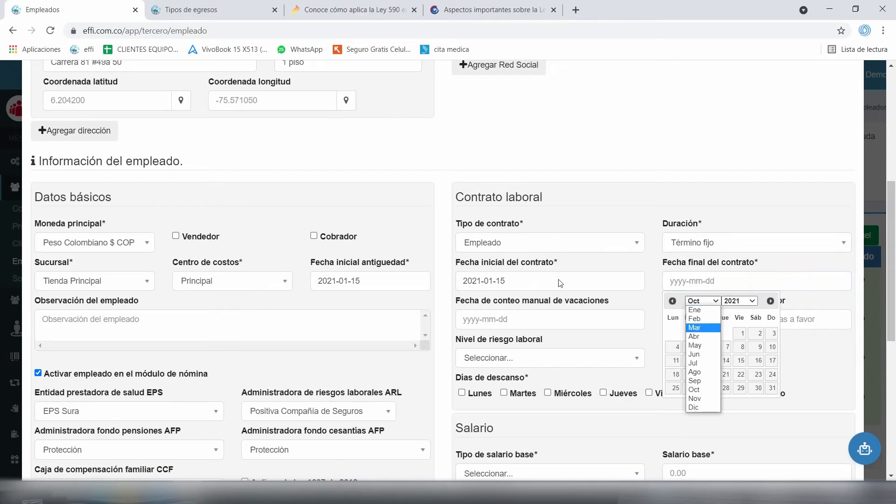
{"action": "key", "text": "Down"}
{"action": "key", "text": "Down"}
{"action": "key", "text": "Return"}
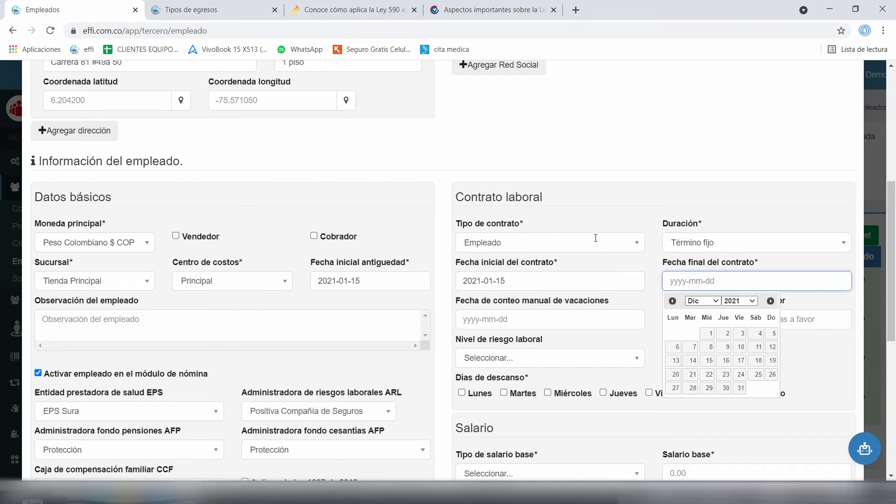
{"action": "key", "text": "Tab"}
{"action": "key", "text": "alt+Down"}
{"action": "key", "text": "Return"}
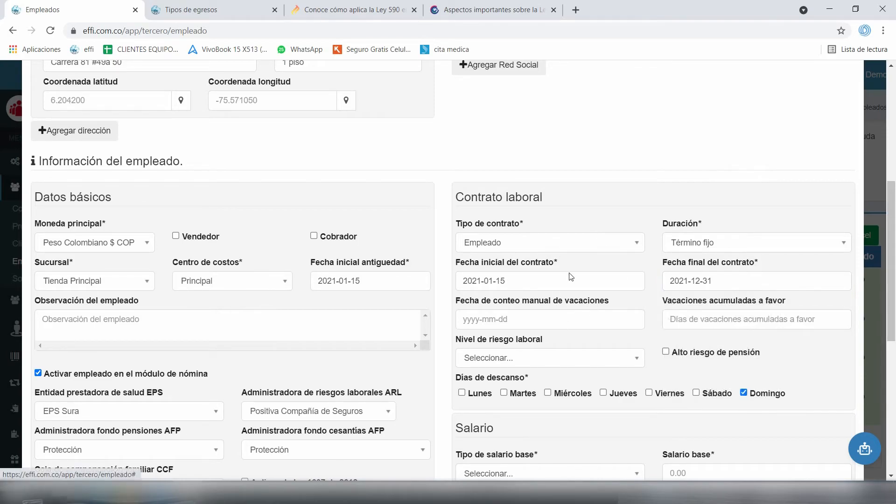
{"action": "key", "text": "Tab"}
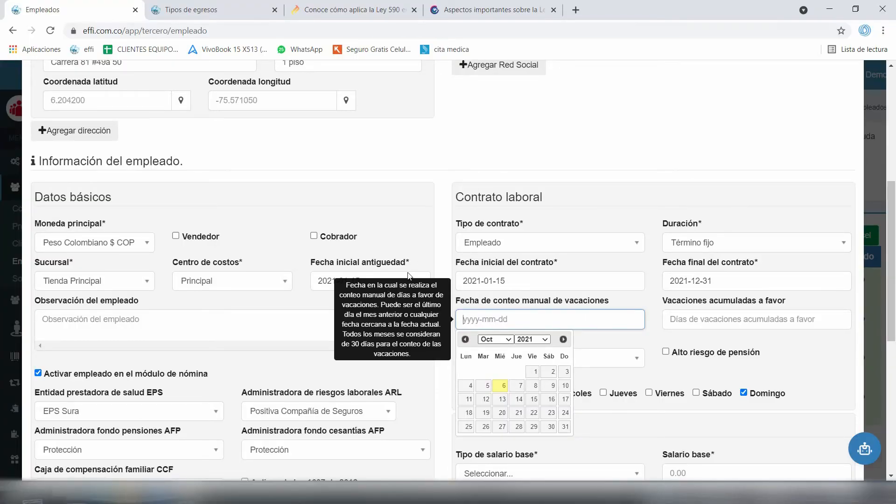
Set the manual vacation count date to 2021-01-15, leaving accumulated vacation days empty
{"action": "left_click", "coordinate": [496, 339]}
{"action": "left_click", "coordinate": [494, 347]}
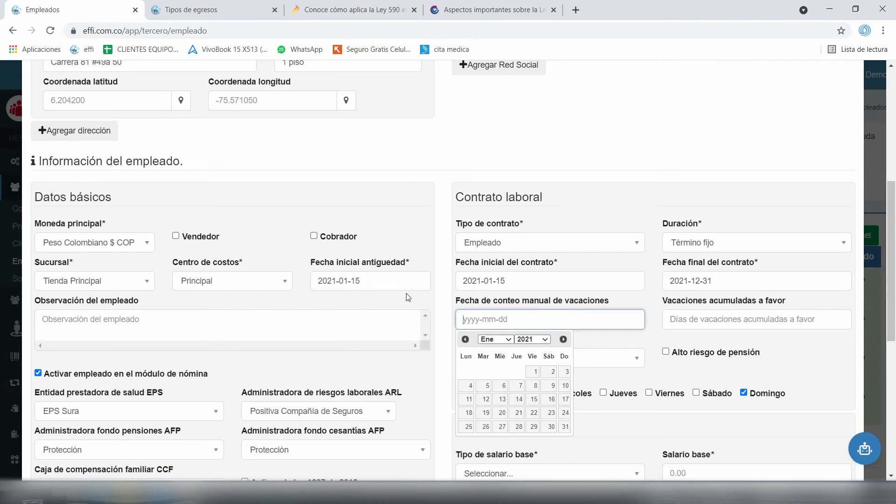
{"action": "left_click", "coordinate": [442, 322]}
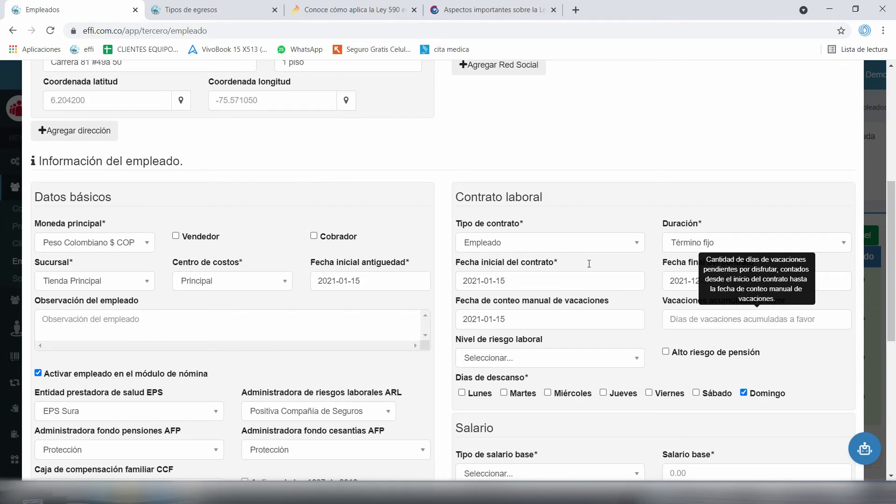
{"action": "key", "text": "Tab"}
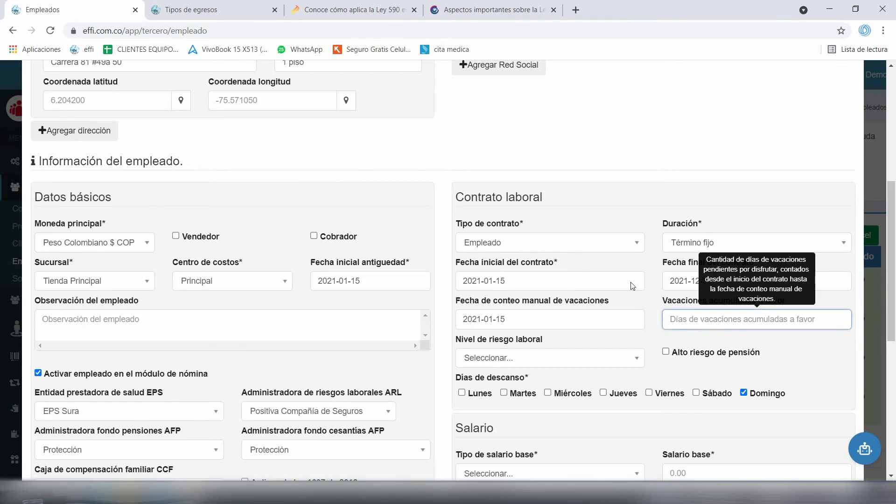
{"action": "key", "text": "Tab"}
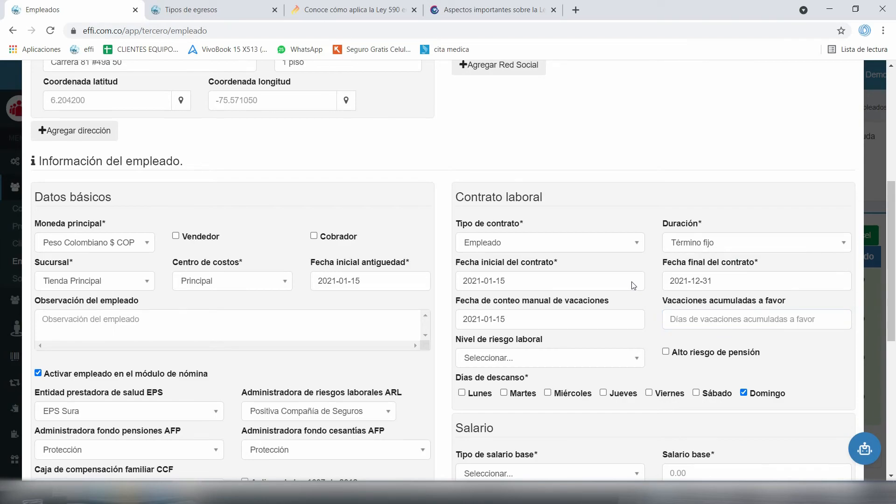
Set the occupational risk level to Clase III
{"action": "scroll", "coordinate": [633, 286], "scroll_direction": "down", "scroll_amount": 1}
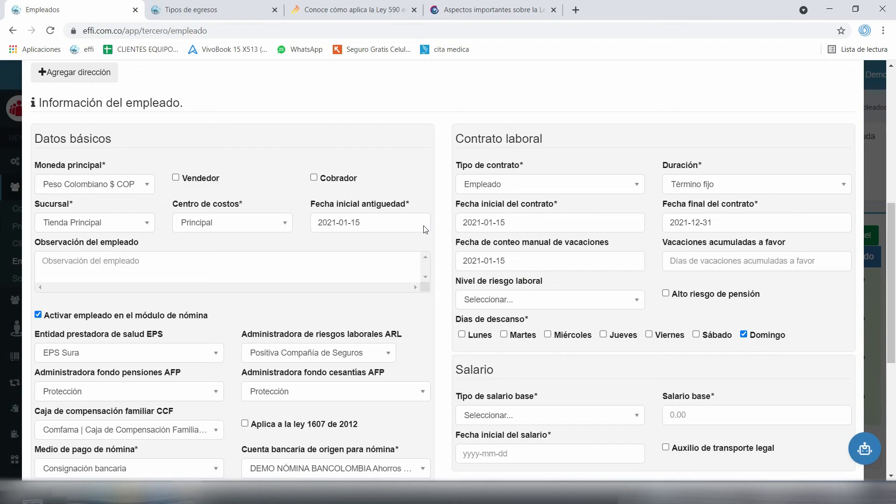
{"action": "left_click", "coordinate": [555, 299]}
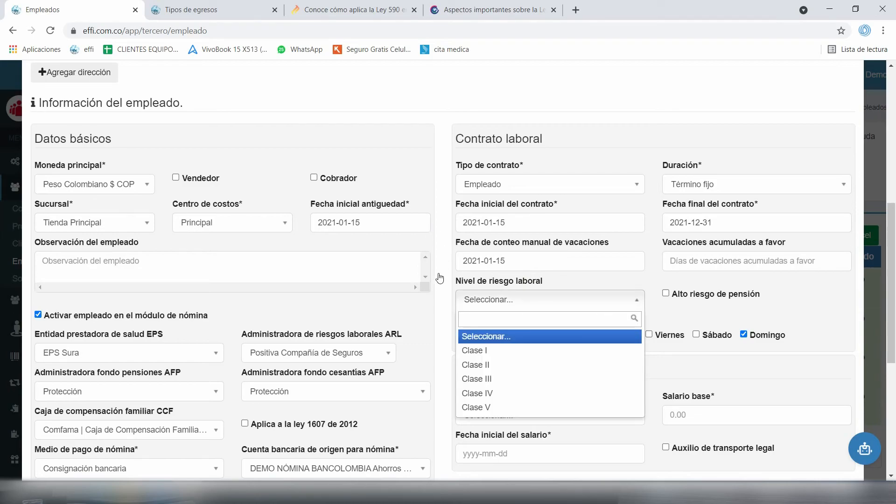
{"action": "key", "text": "Down"}
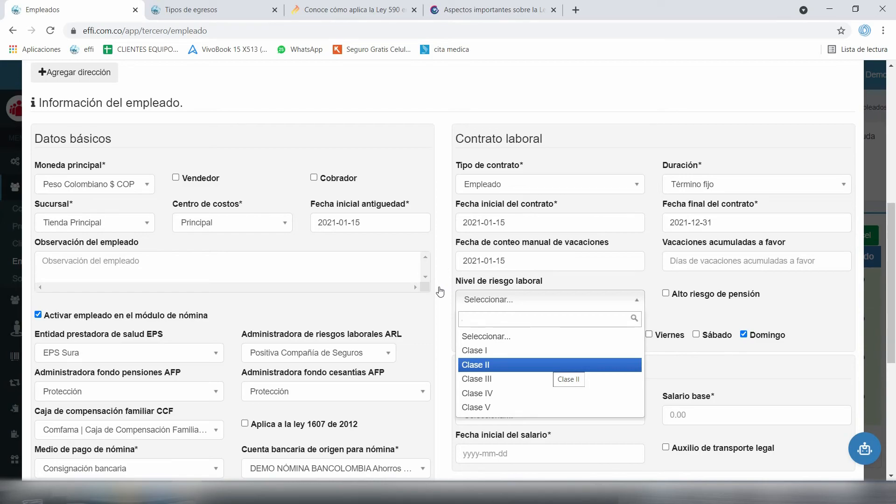
{"action": "key", "text": "Up"}
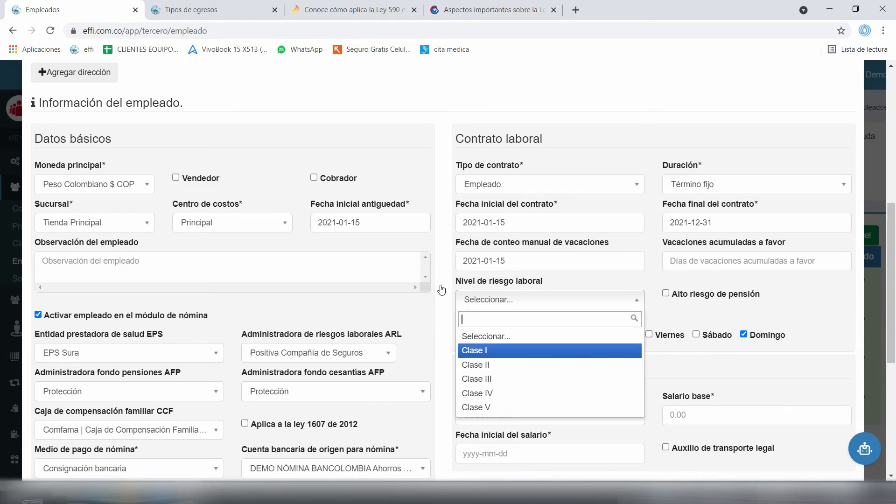
{"action": "key", "text": "Down"}
{"action": "key", "text": "Down"}
{"action": "key", "text": "Return"}
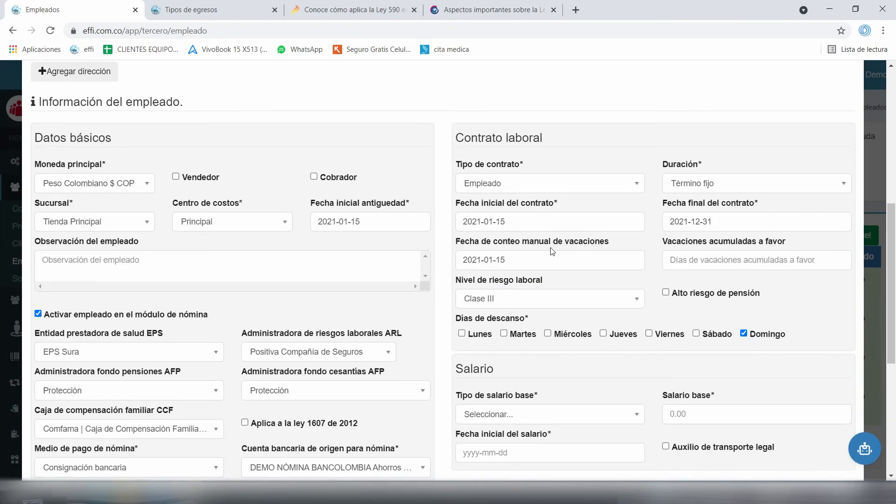
{"action": "scroll", "coordinate": [550, 265], "scroll_direction": "down", "scroll_amount": 1}
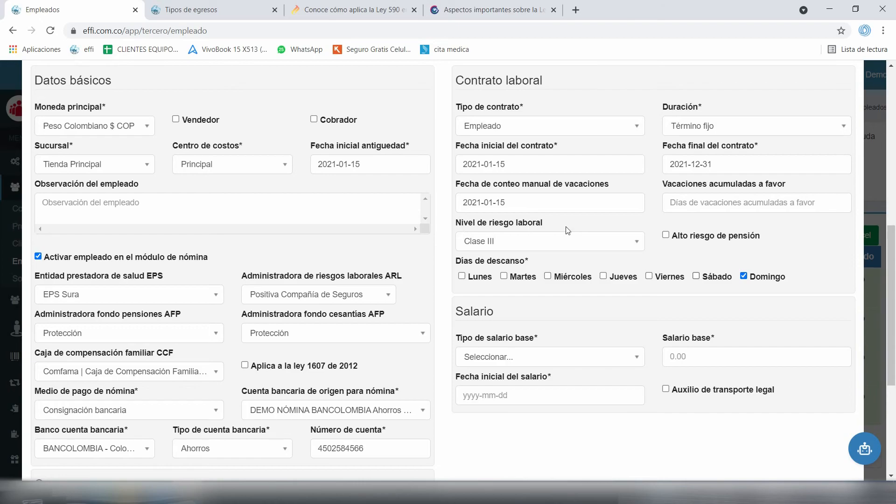
Choose a Mensual base salary type with a base salary of 1200000
{"action": "scroll", "coordinate": [432, 238], "scroll_direction": "down", "scroll_amount": 1}
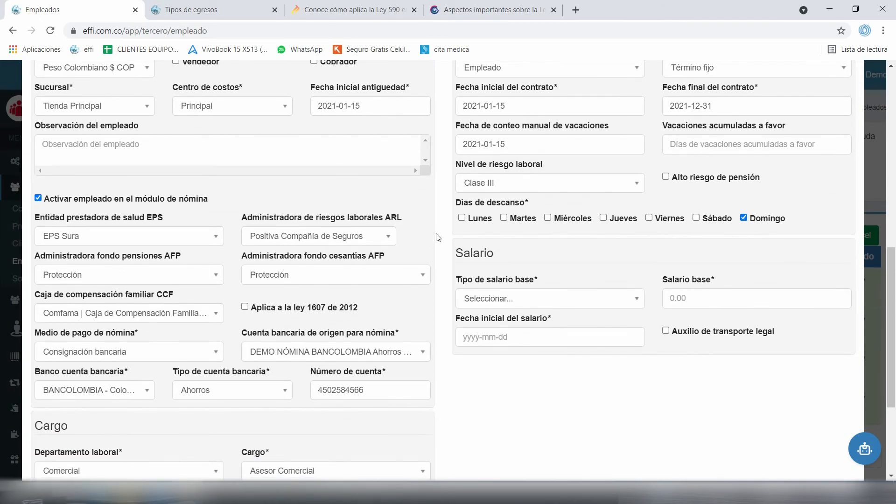
{"action": "scroll", "coordinate": [434, 231], "scroll_direction": "down", "scroll_amount": 1}
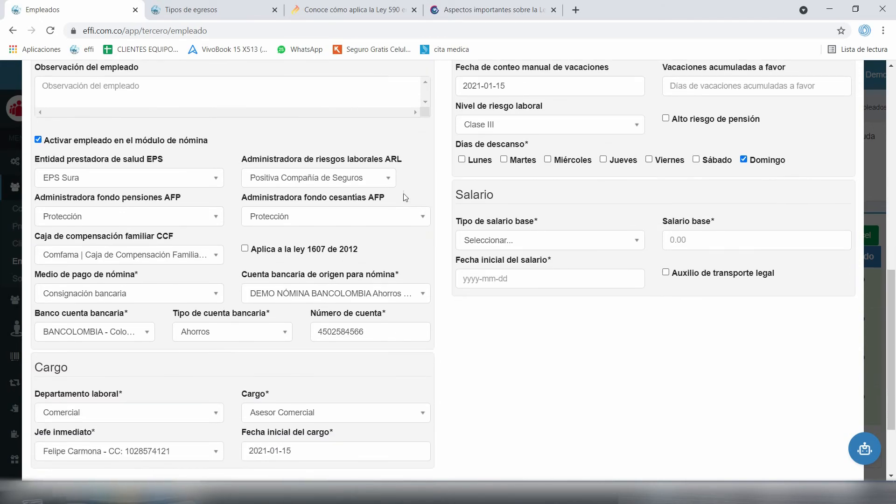
{"action": "left_click", "coordinate": [537, 242]}
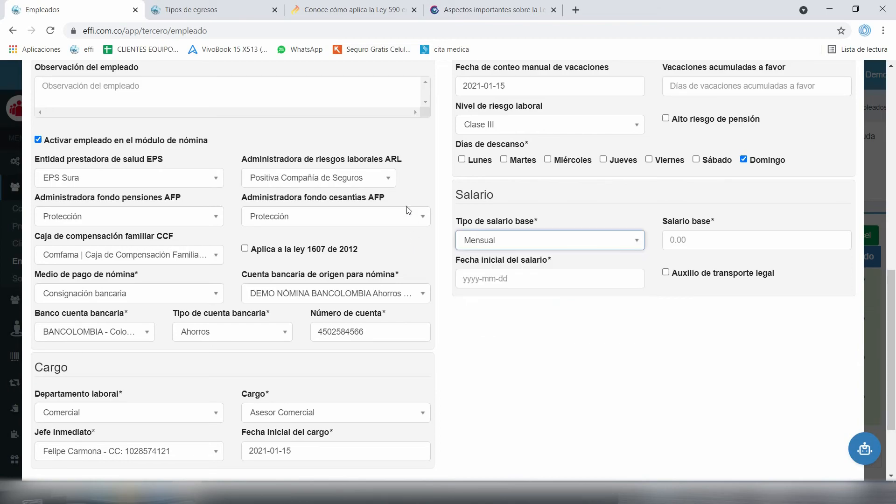
{"action": "key", "text": "space"}
{"action": "key", "text": "Down"}
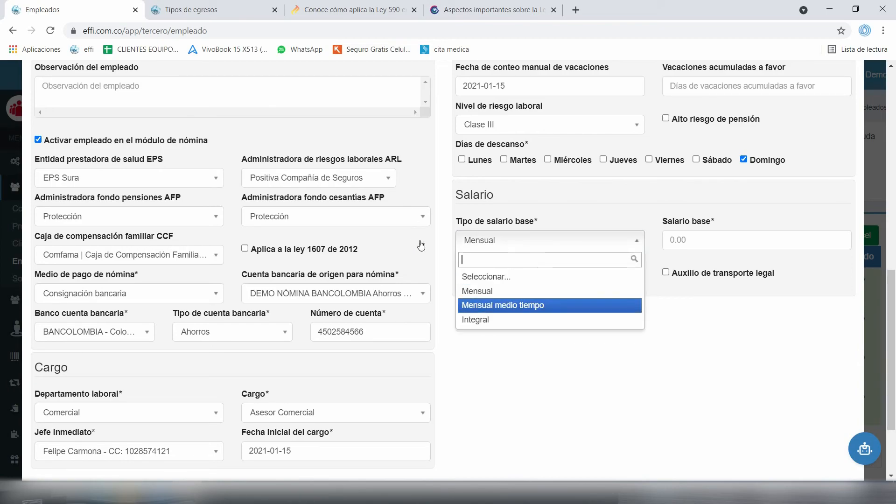
{"action": "key", "text": "Up"}
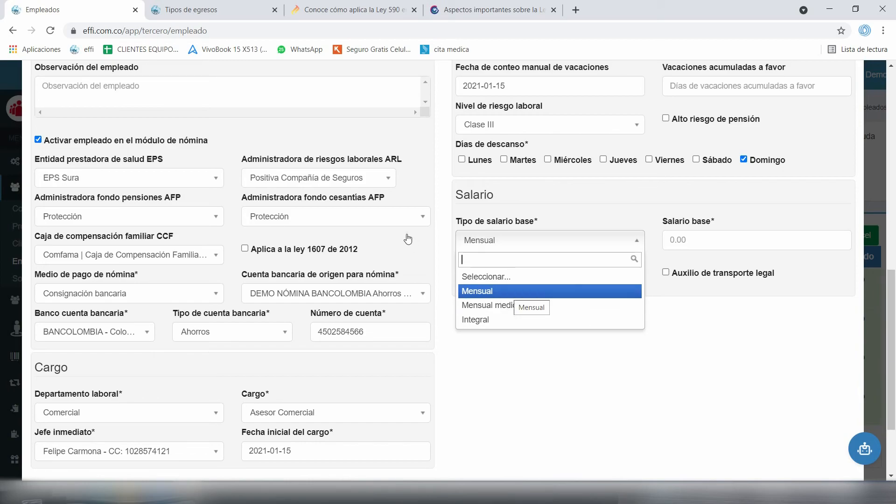
{"action": "key", "text": "Return"}
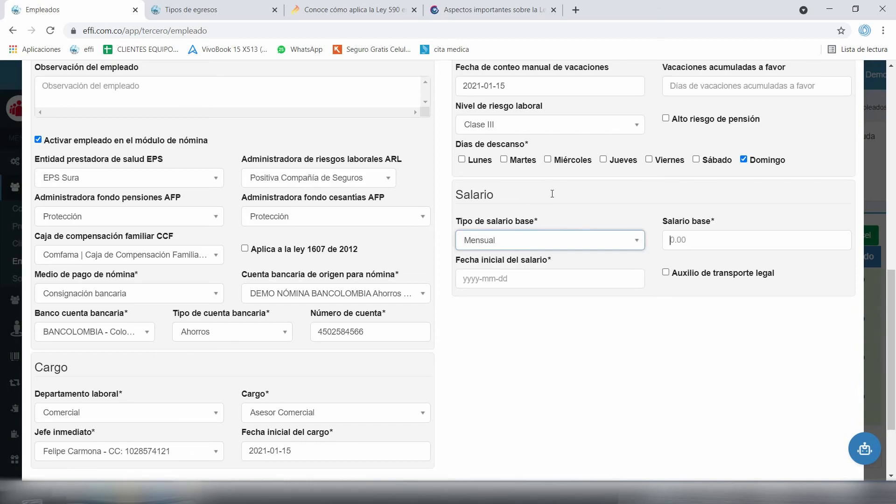
{"action": "key", "text": "Tab"}
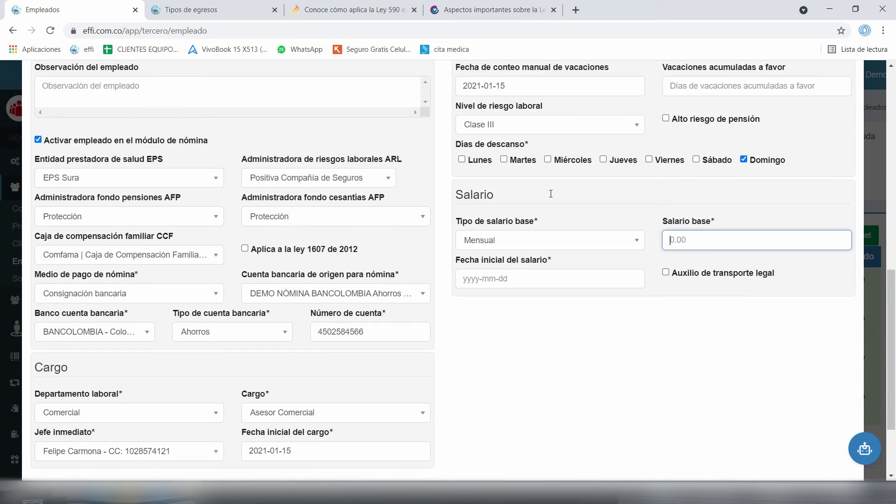
{"action": "type", "text": "1200000"}
{"action": "left_click", "coordinate": [512, 275]}
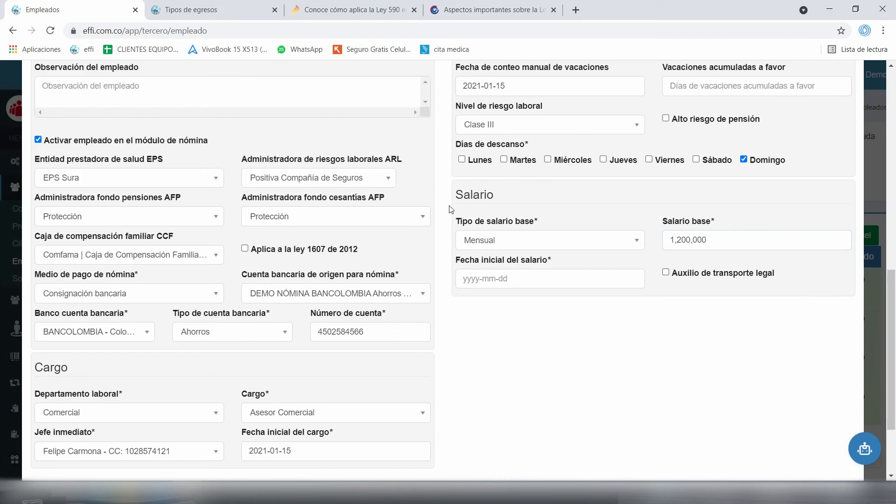
Set the salary start date to 2021-01-15 and enable the legal transport allowance
{"action": "key", "text": "Tab"}
{"action": "key", "text": "alt+Down"}
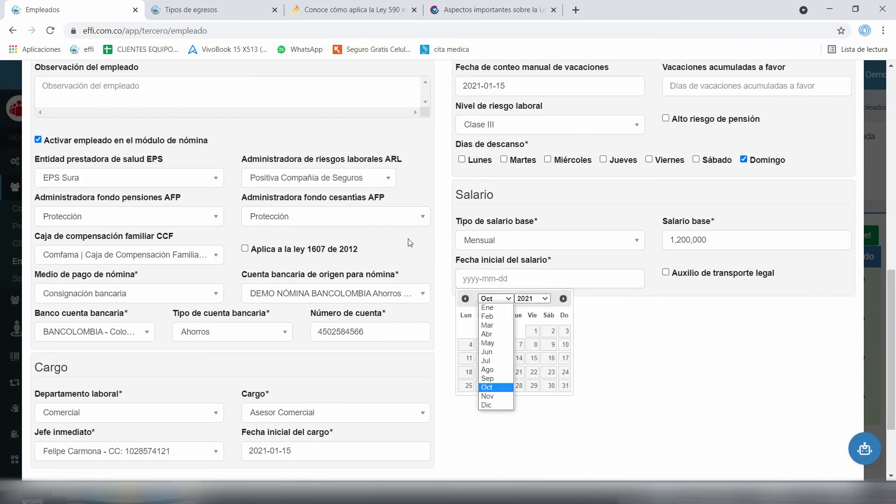
{"action": "key", "text": "Up"}
{"action": "key", "text": "Up"}
{"action": "key", "text": "Up"}
{"action": "key", "text": "Up"}
{"action": "key", "text": "Up"}
{"action": "key", "text": "Up"}
{"action": "key", "text": "Up"}
{"action": "key", "text": "Up"}
{"action": "key", "text": "Return"}
{"action": "key", "text": "alt+Down"}
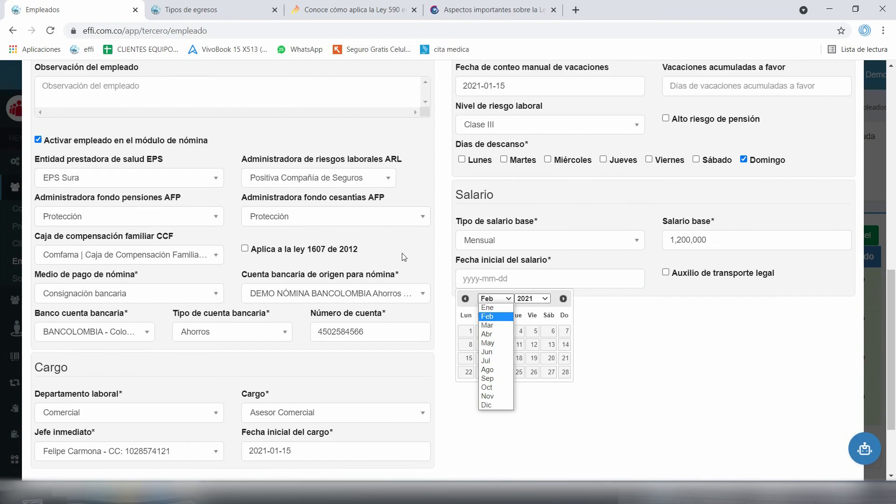
{"action": "key", "text": "Return"}
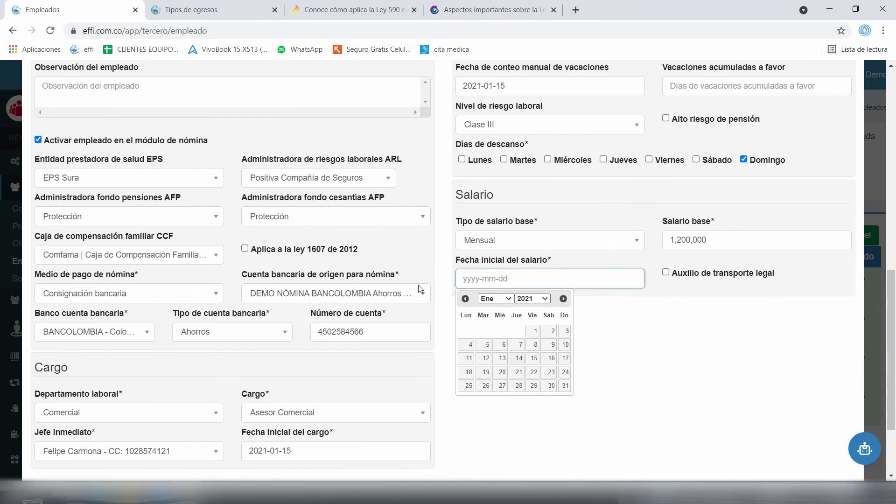
{"action": "type", "text": "2021-01-15"}
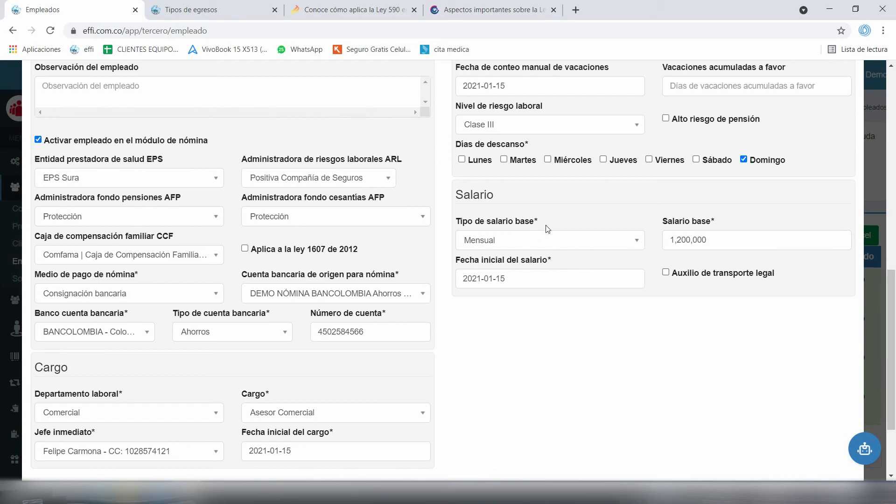
{"action": "key", "text": "Tab"}
{"action": "key", "text": "space"}
Submit Crear empleado and review the banner flagging birth date, gender, marital status and accumulated vacation
{"action": "scroll", "coordinate": [527, 245], "scroll_direction": "down", "scroll_amount": 2}
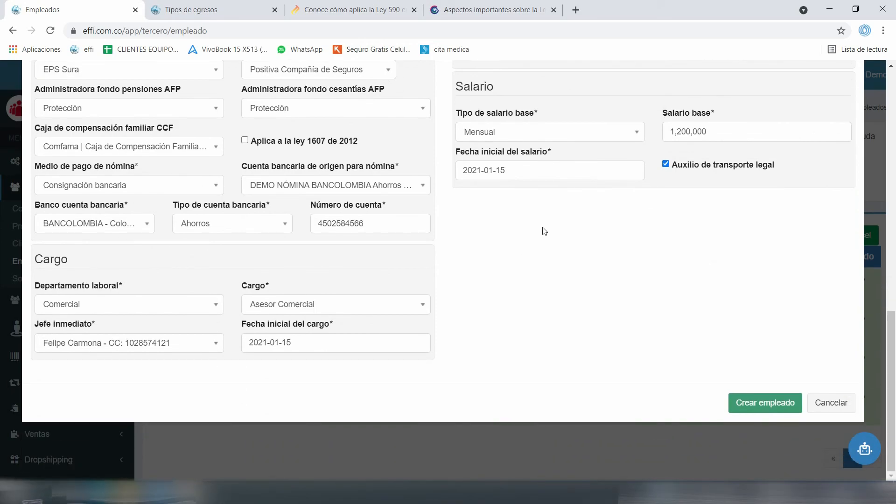
{"action": "key", "text": "Tab"}
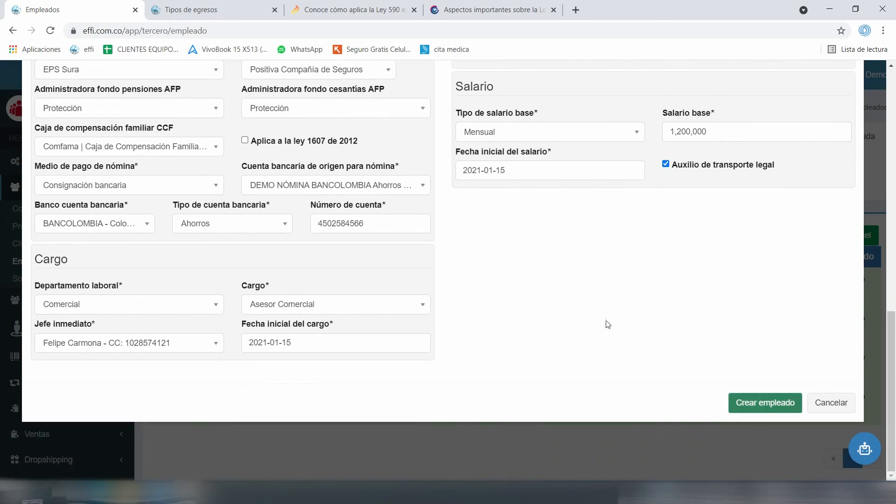
{"action": "scroll", "coordinate": [556, 240], "scroll_direction": "up", "scroll_amount": 5}
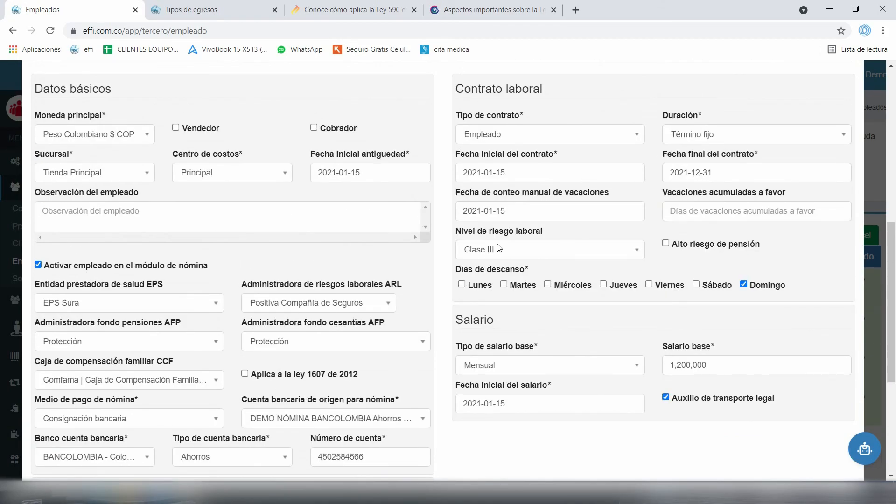
{"action": "scroll", "coordinate": [501, 240], "scroll_direction": "down", "scroll_amount": 5}
{"action": "key", "text": "Return"}
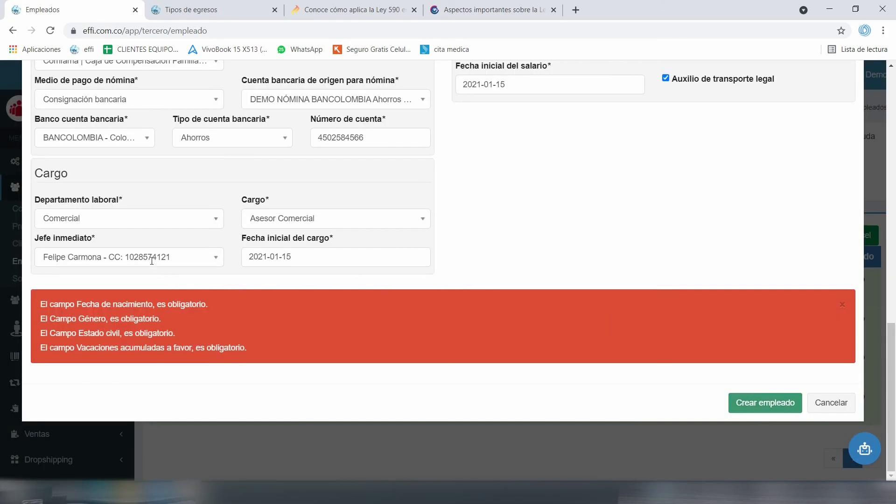
{"action": "scroll", "coordinate": [152, 261], "scroll_direction": "up", "scroll_amount": 8}
{"action": "scroll", "coordinate": [101, 325], "scroll_direction": "down", "scroll_amount": 6}
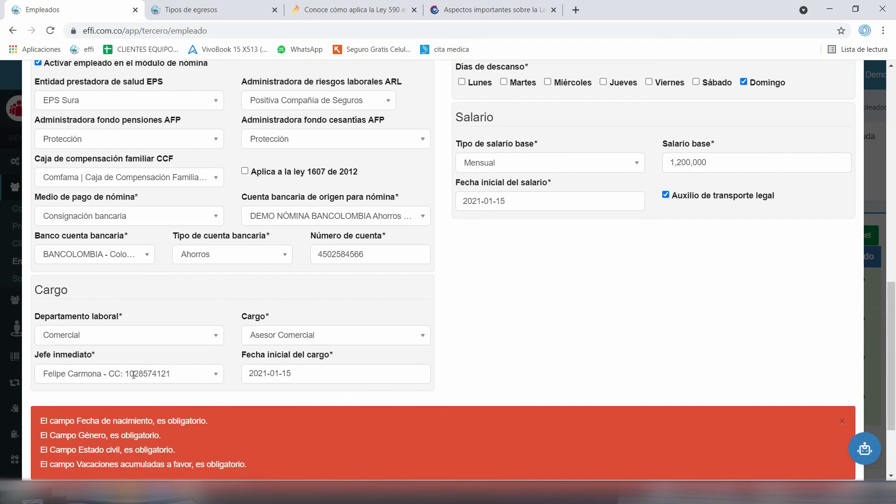
{"action": "scroll", "coordinate": [476, 300], "scroll_direction": "up", "scroll_amount": 7}
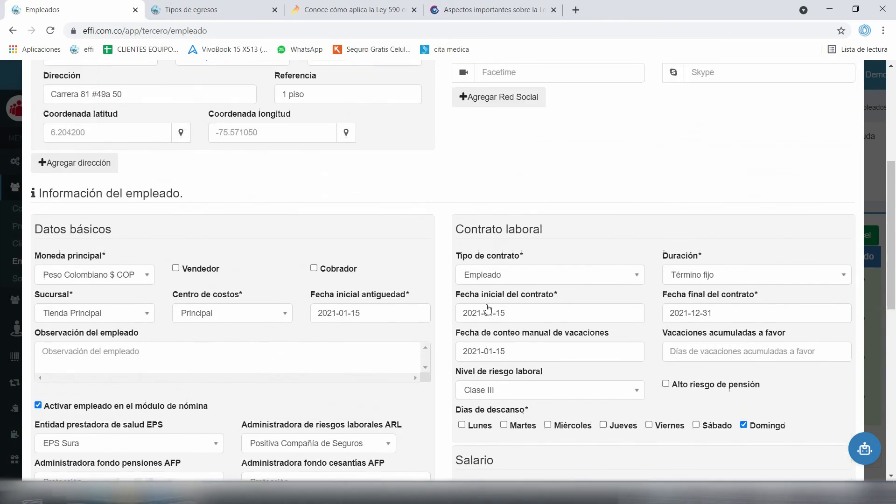
{"action": "scroll", "coordinate": [509, 300], "scroll_direction": "down", "scroll_amount": 1}
{"action": "key", "text": "Tab"}
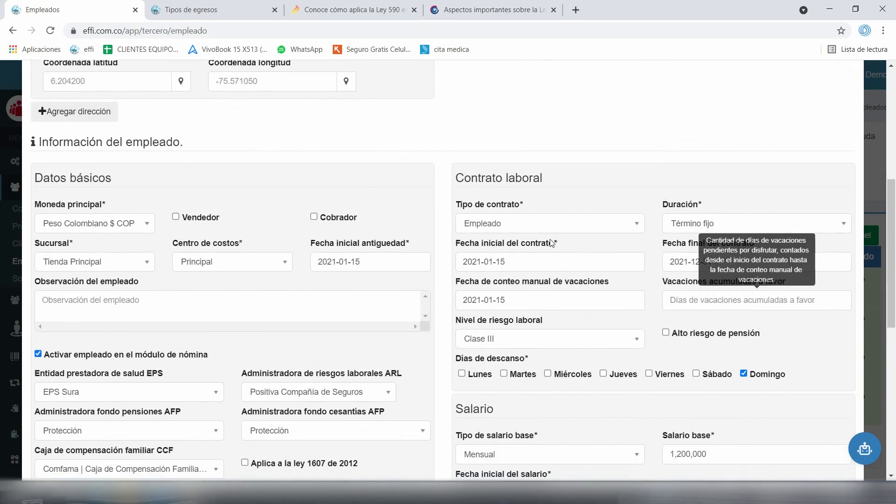
{"action": "type", "text": "0"}
{"action": "scroll", "coordinate": [554, 239], "scroll_direction": "up", "scroll_amount": 6}
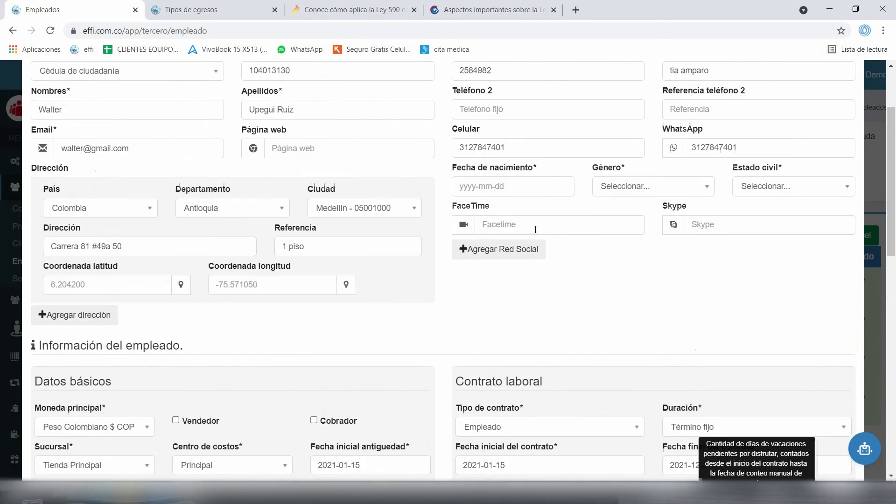
{"action": "left_click", "coordinate": [508, 270]}
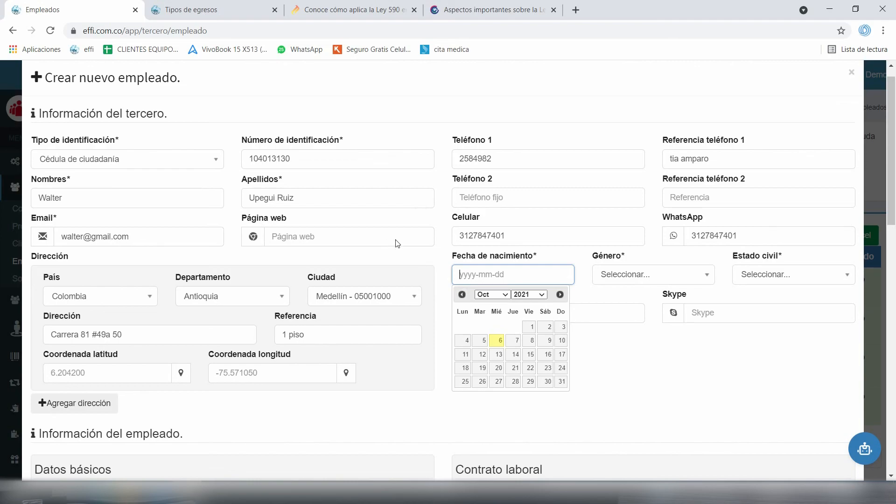
{"action": "left_click", "coordinate": [490, 294]}
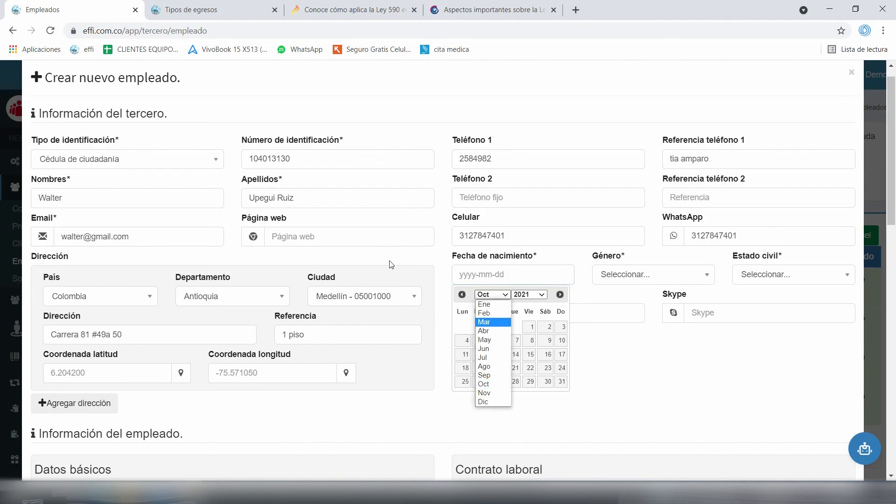
{"action": "left_click", "coordinate": [490, 322]}
{"action": "left_click", "coordinate": [529, 295]}
{"action": "scroll", "coordinate": [522, 387], "scroll_direction": "up", "scroll_amount": 8}
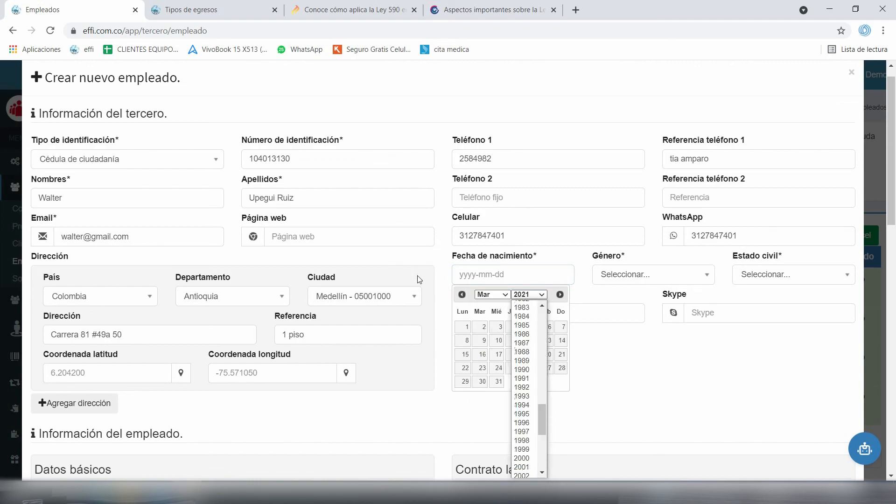
{"action": "scroll", "coordinate": [521, 345], "scroll_direction": "up", "scroll_amount": 2}
{"action": "scroll", "coordinate": [522, 352], "scroll_direction": "down", "scroll_amount": 2}
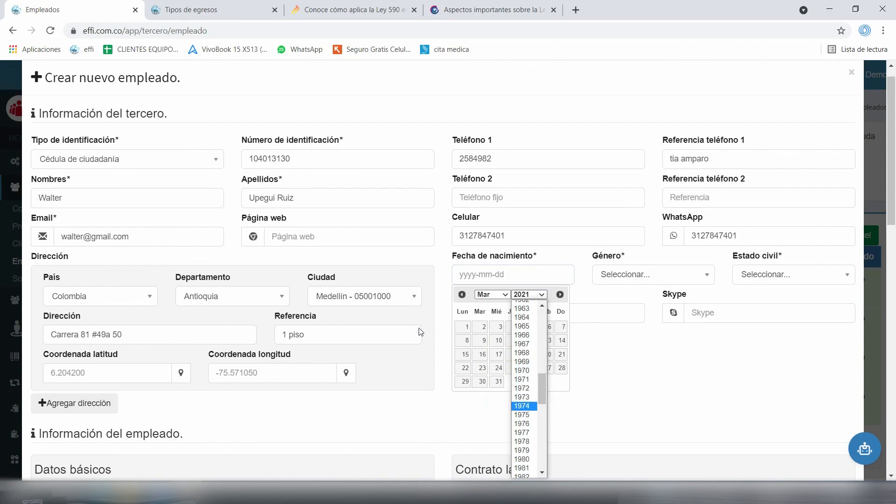
{"action": "scroll", "coordinate": [522, 411], "scroll_direction": "down", "scroll_amount": 2}
{"action": "key", "text": "Up"}
{"action": "key", "text": "Up"}
{"action": "key", "text": "Up"}
{"action": "key", "text": "Return"}
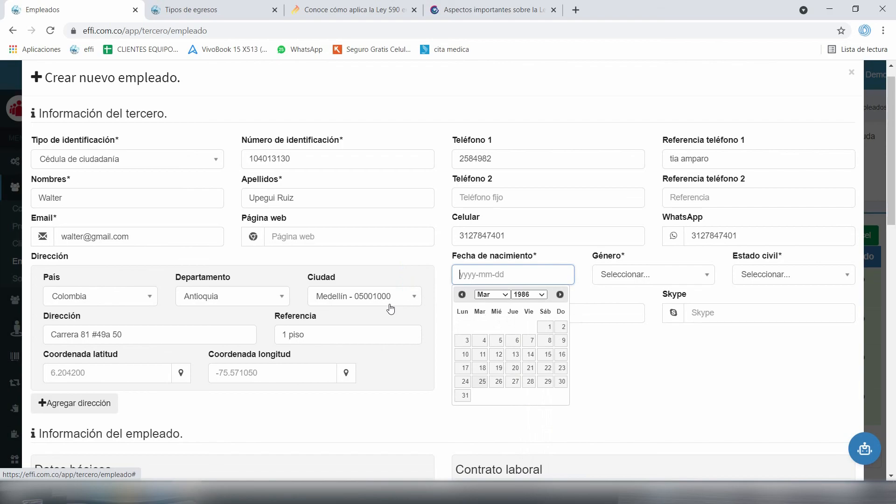
{"action": "key", "text": "Return"}
Choose gender Masculino and marital status Soltero/a, then create the employee
{"action": "key", "text": "Tab"}
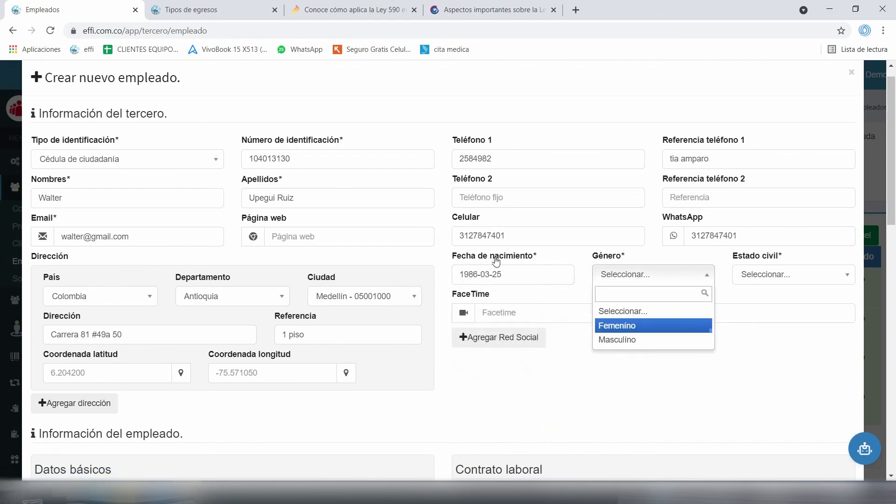
{"action": "key", "text": "Down"}
{"action": "key", "text": "Down"}
{"action": "key", "text": "Return"}
{"action": "key", "text": "Tab"}
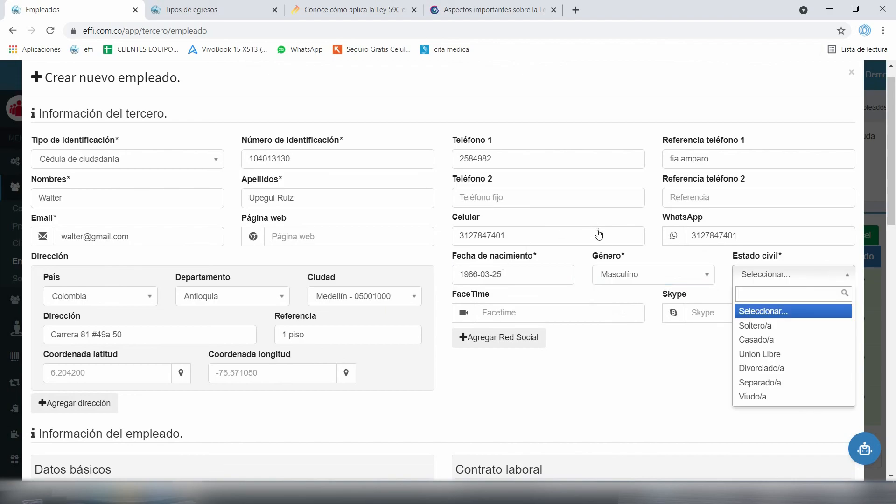
{"action": "key", "text": "Down"}
{"action": "key", "text": "Return"}
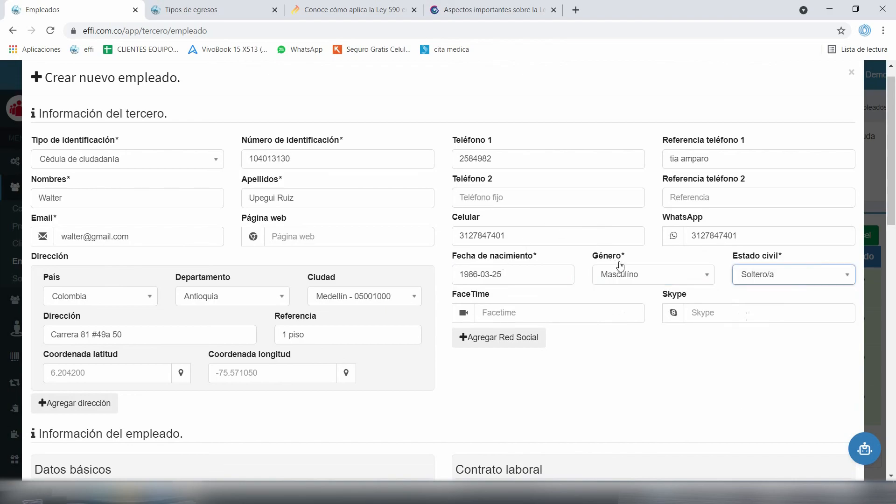
{"action": "left_click", "coordinate": [513, 294]}
{"action": "scroll", "coordinate": [507, 288], "scroll_direction": "down", "scroll_amount": 12}
{"action": "key", "text": "Tab"}
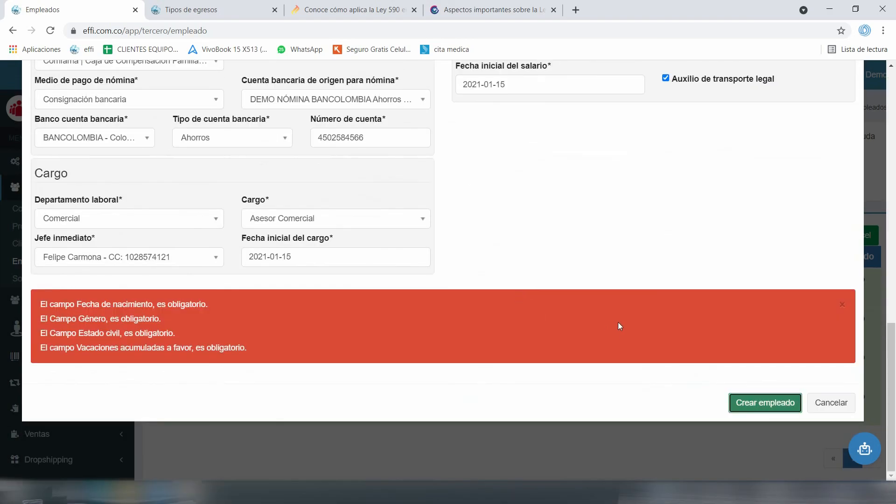
{"action": "key", "text": "Return"}
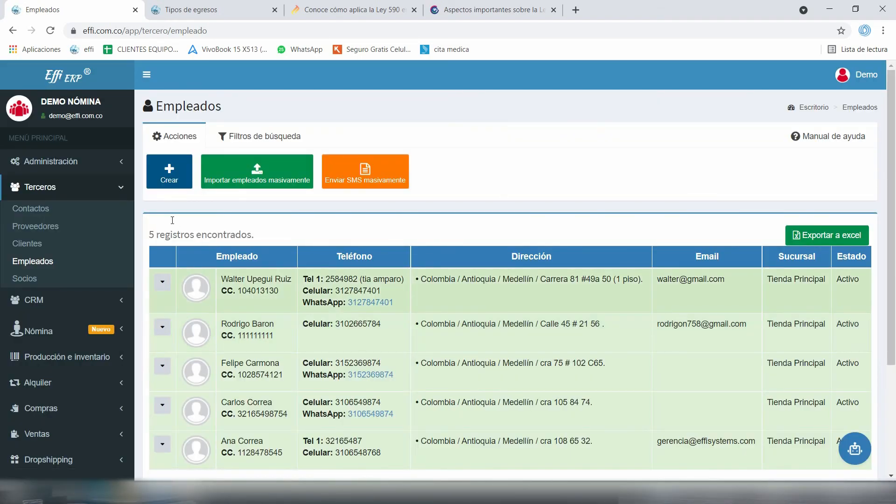